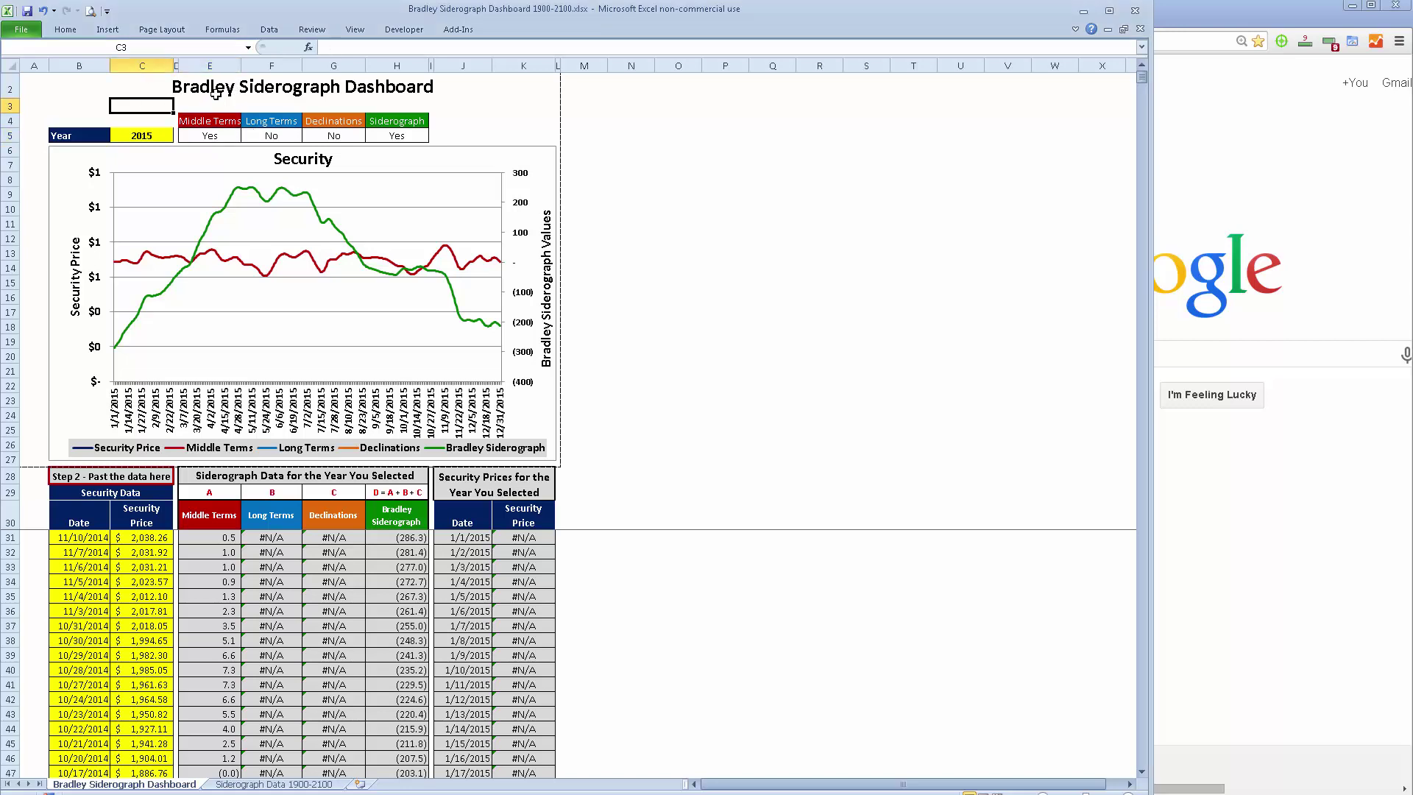
- Examine the dashboard's title, curve labels, Yes/No switches and year cell, plus the security data and calculated columns below the chart
click(214, 92)
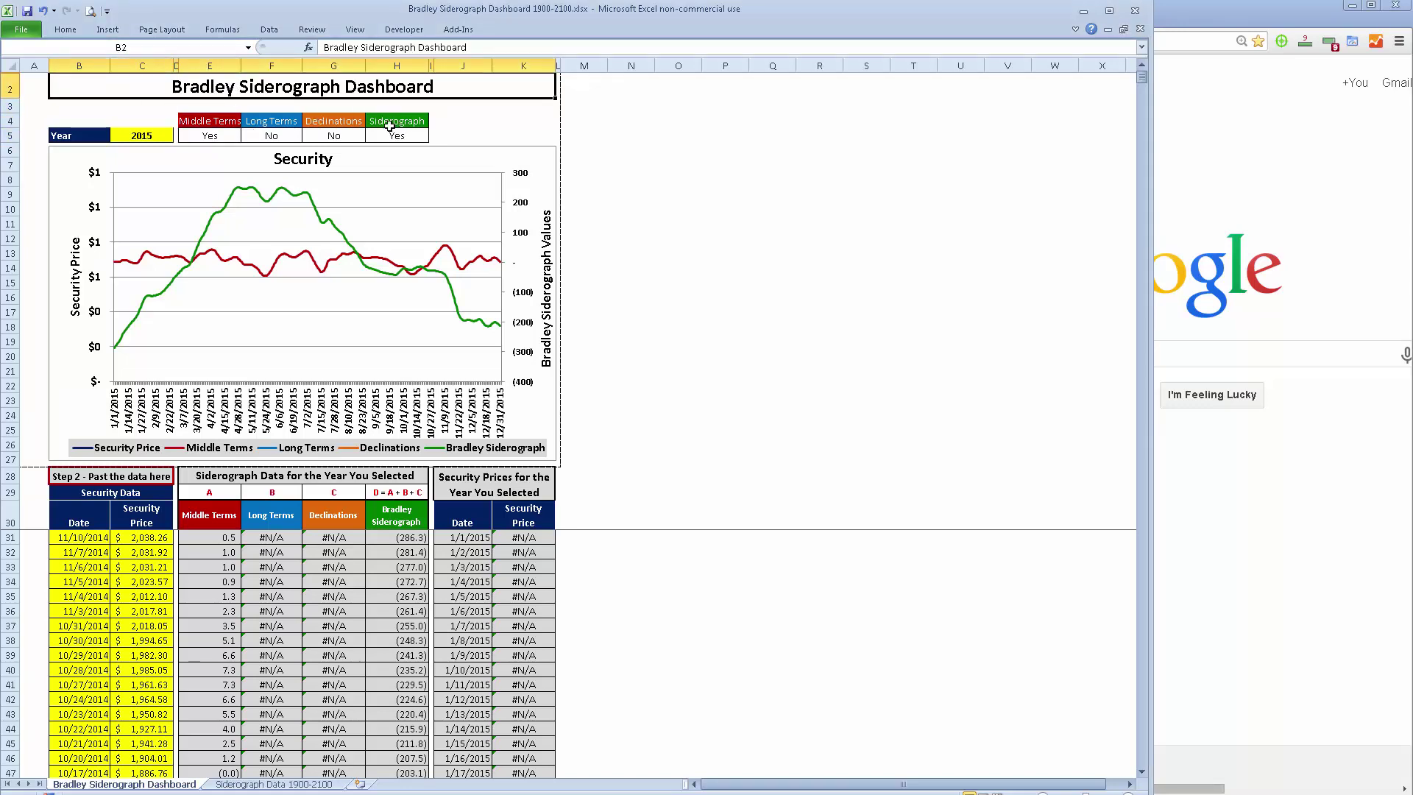
drag(216, 123, 337, 122)
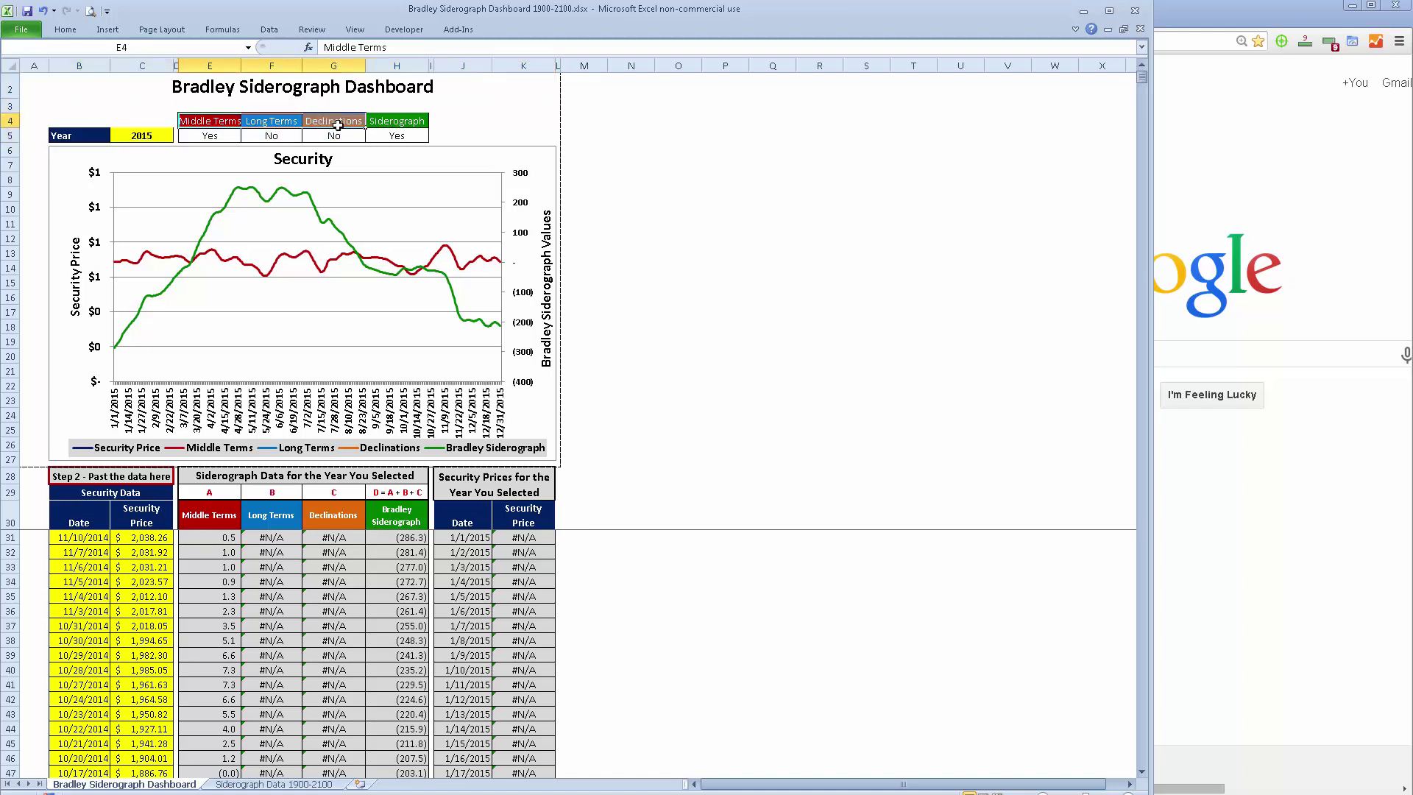
click(504, 531)
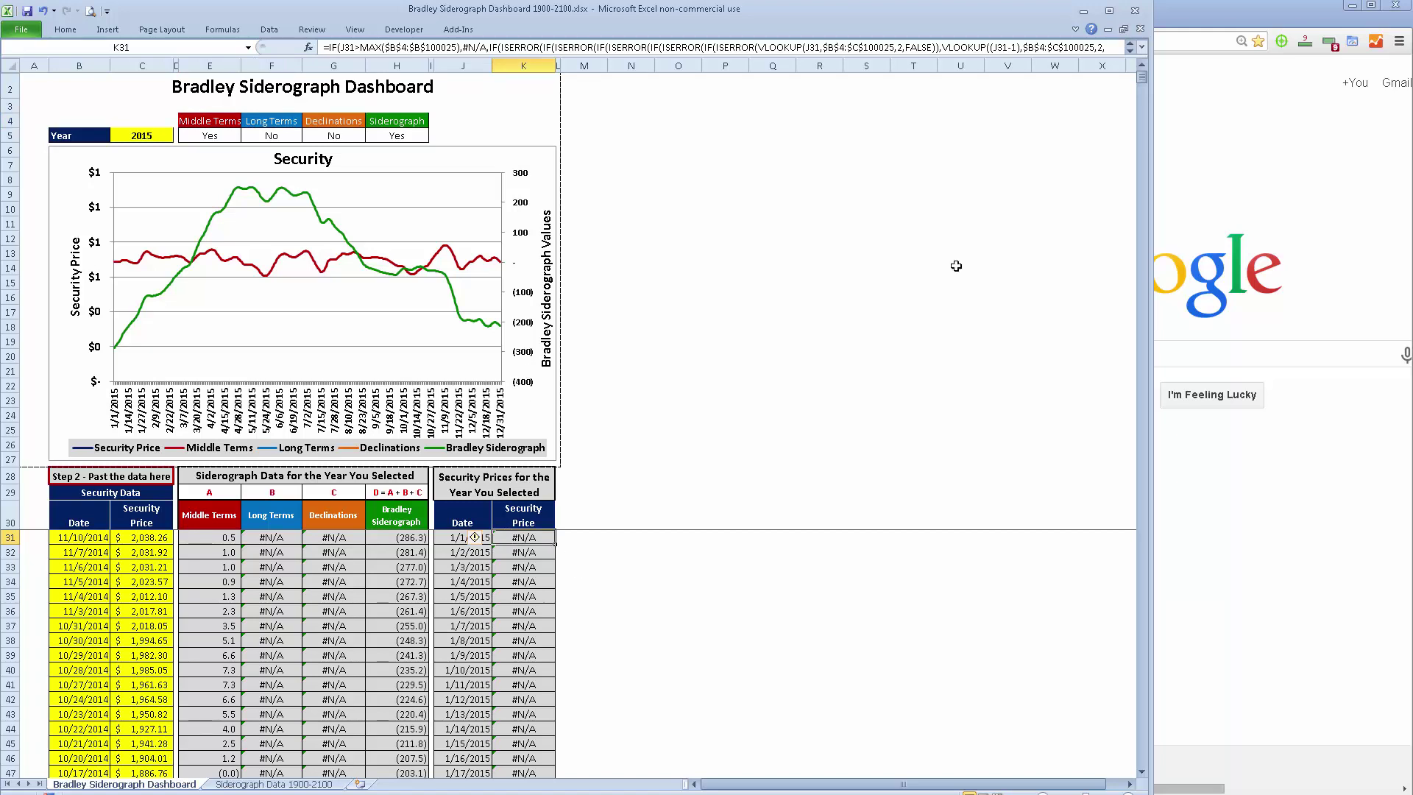
click(147, 565)
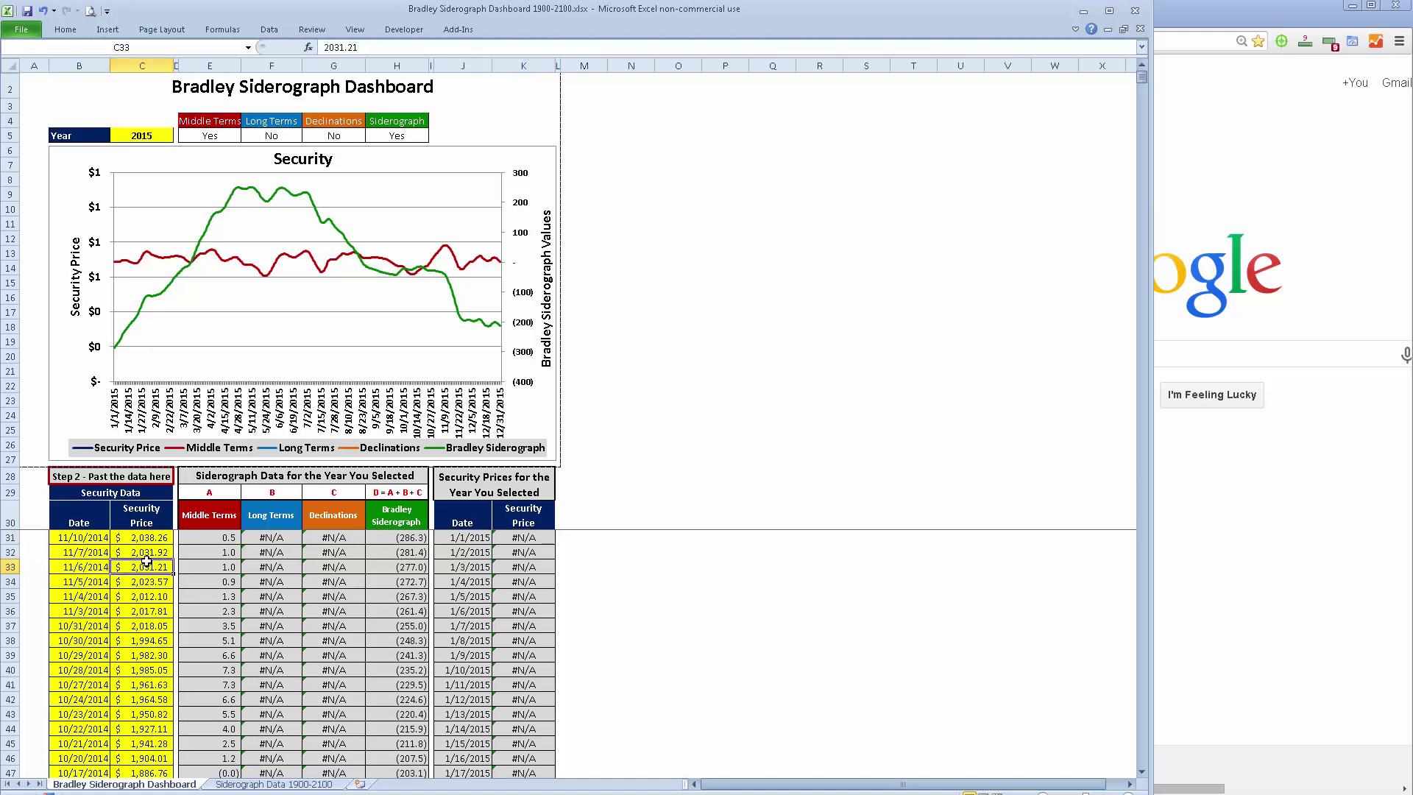
click(214, 133)
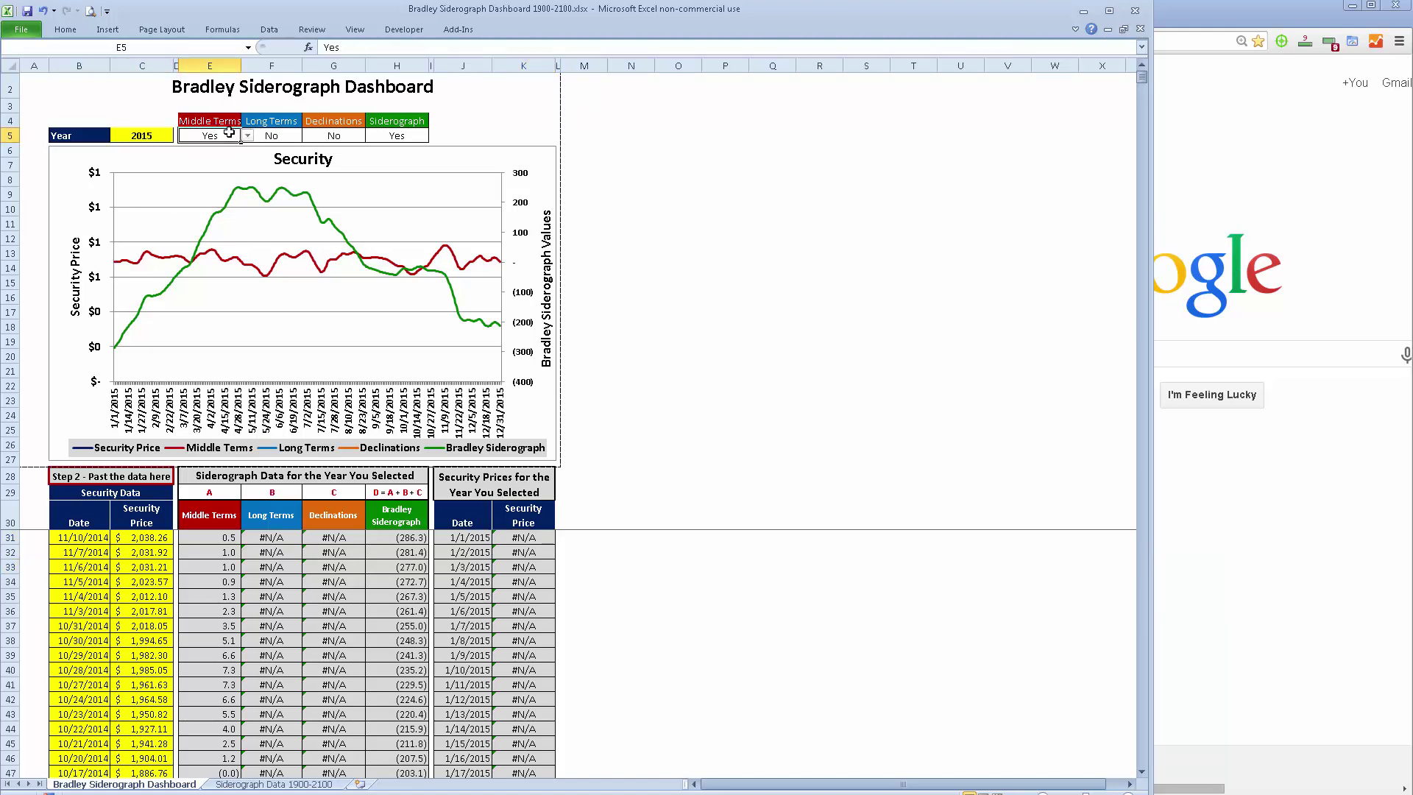
click(316, 134)
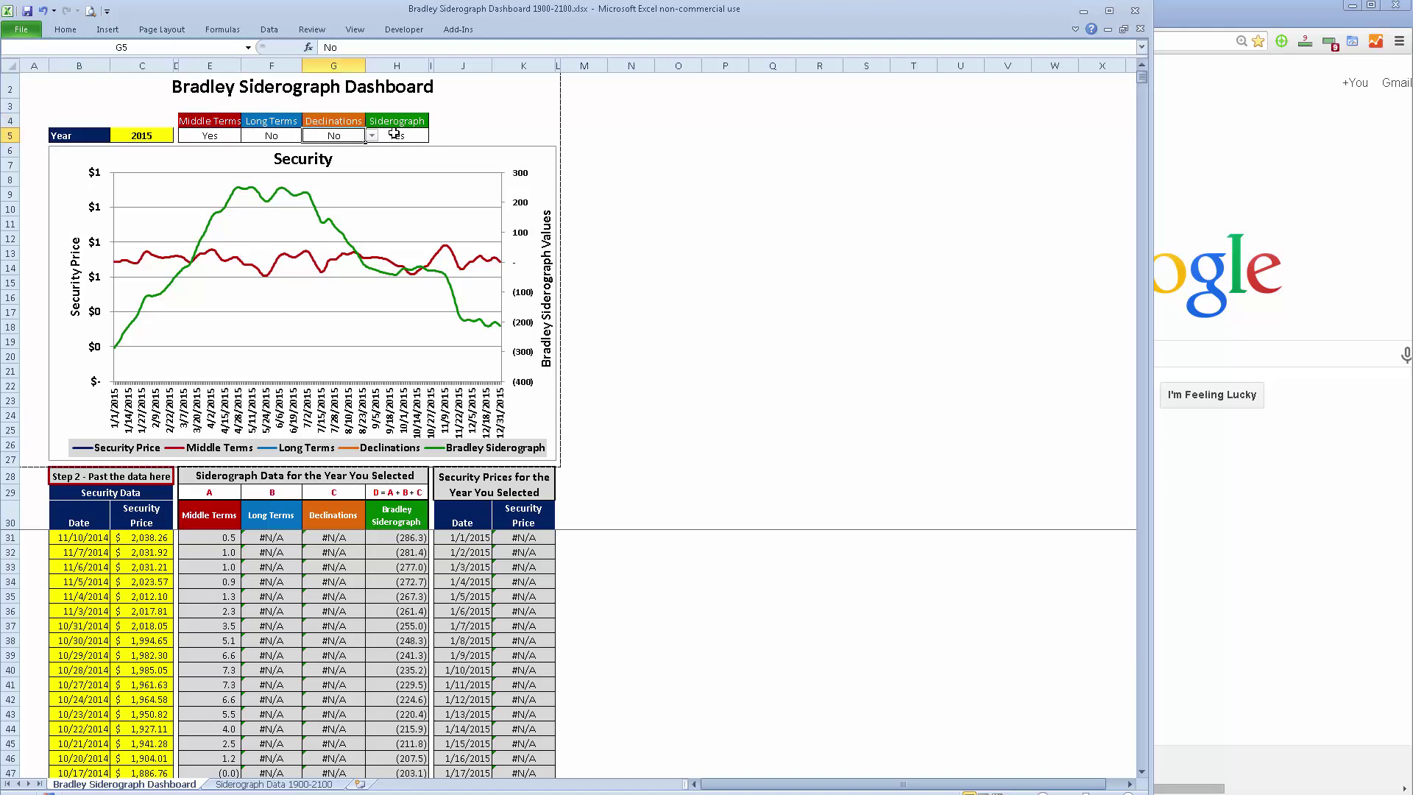
click(394, 134)
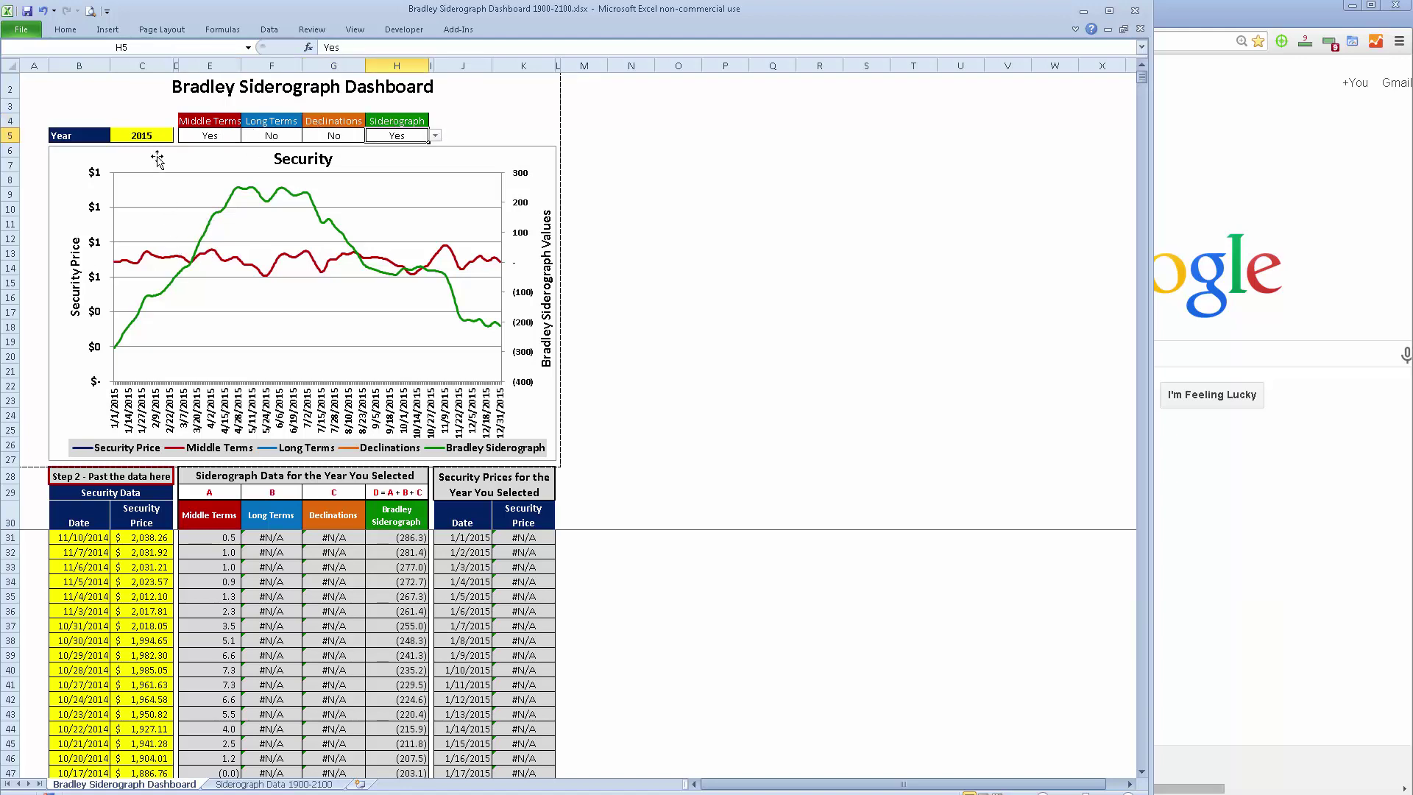
click(142, 132)
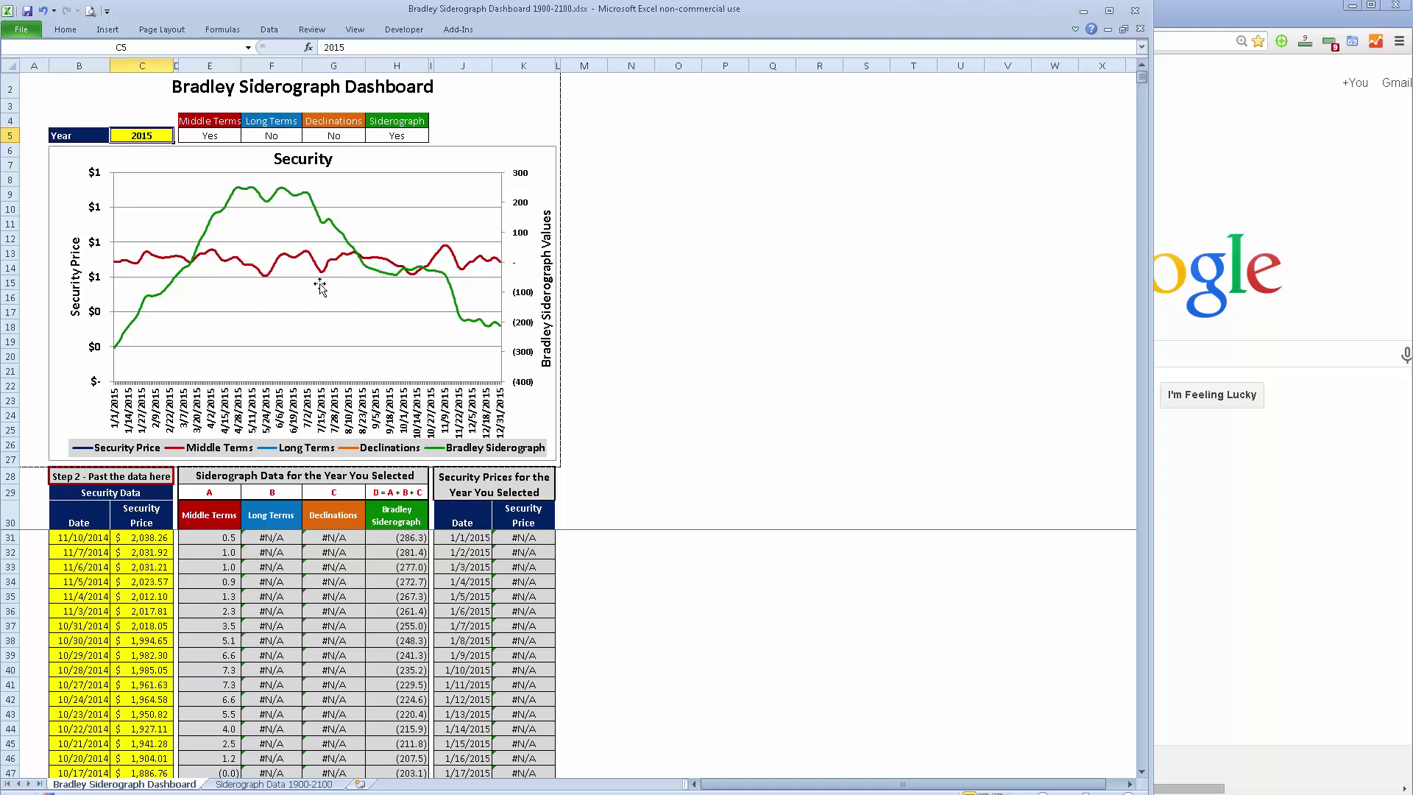
click(300, 597)
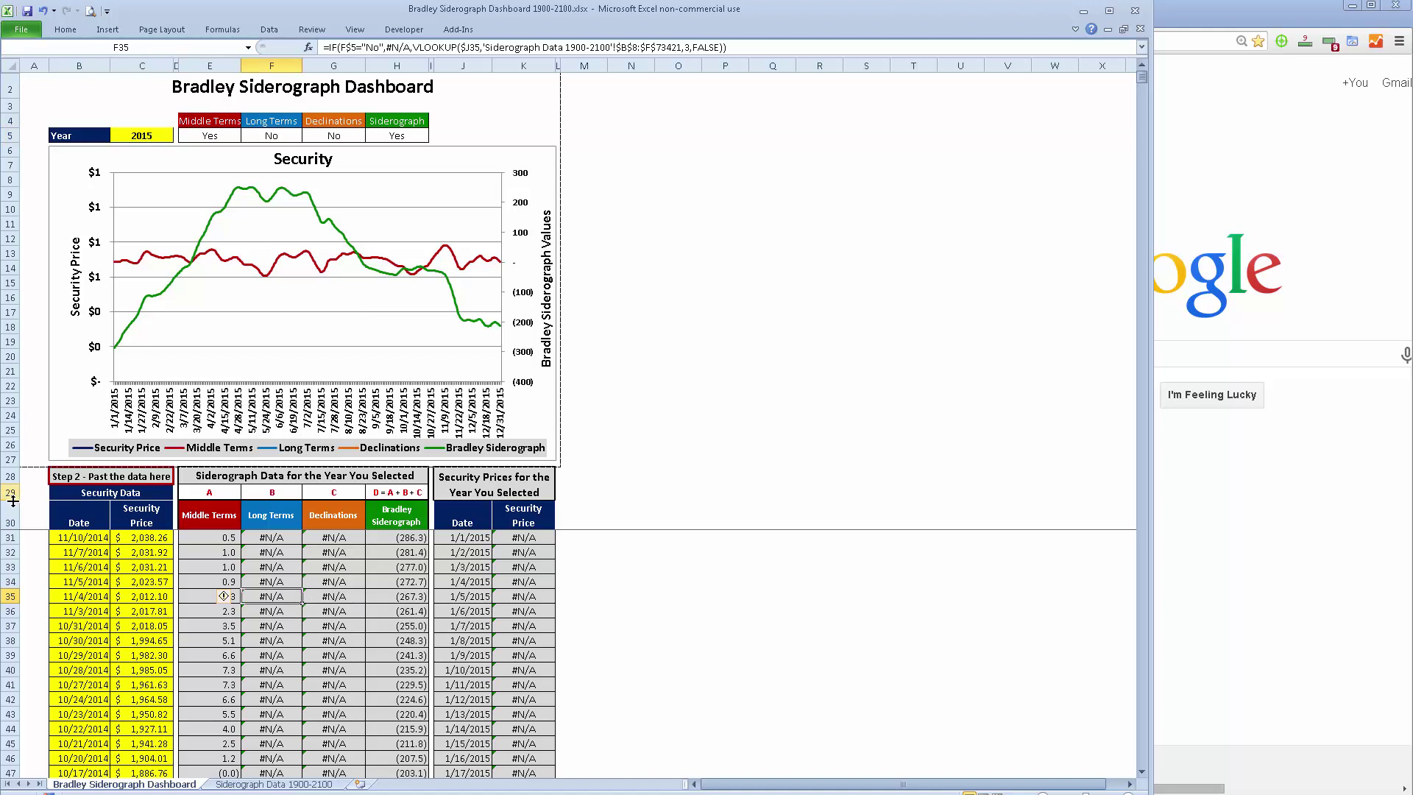
- Clear all existing dates and prices from the Security Data columns, from row 31 down to the last filled row
click(70, 522)
key(Down)
key(shift+Right)
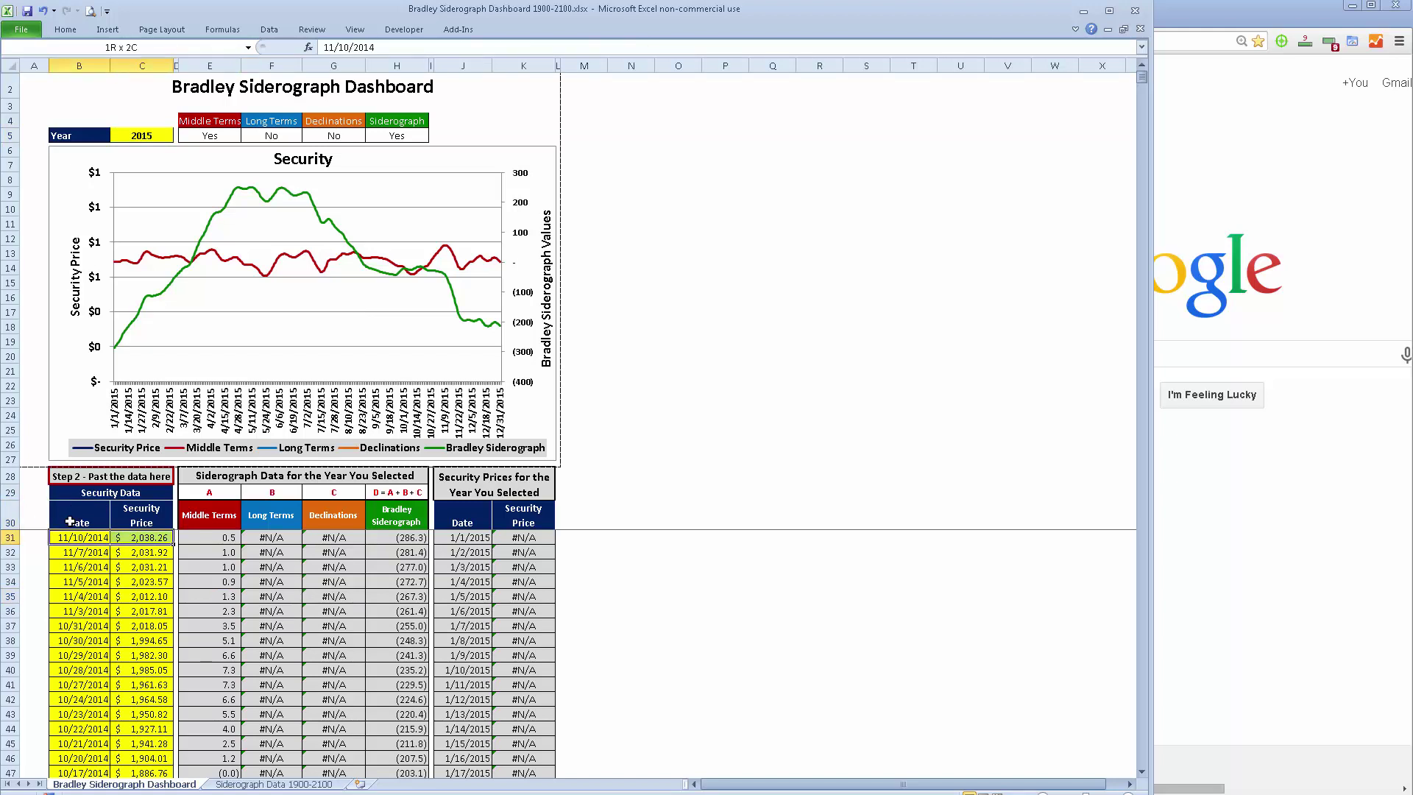
key(ctrl+shift+Down)
key(ctrl+Home)
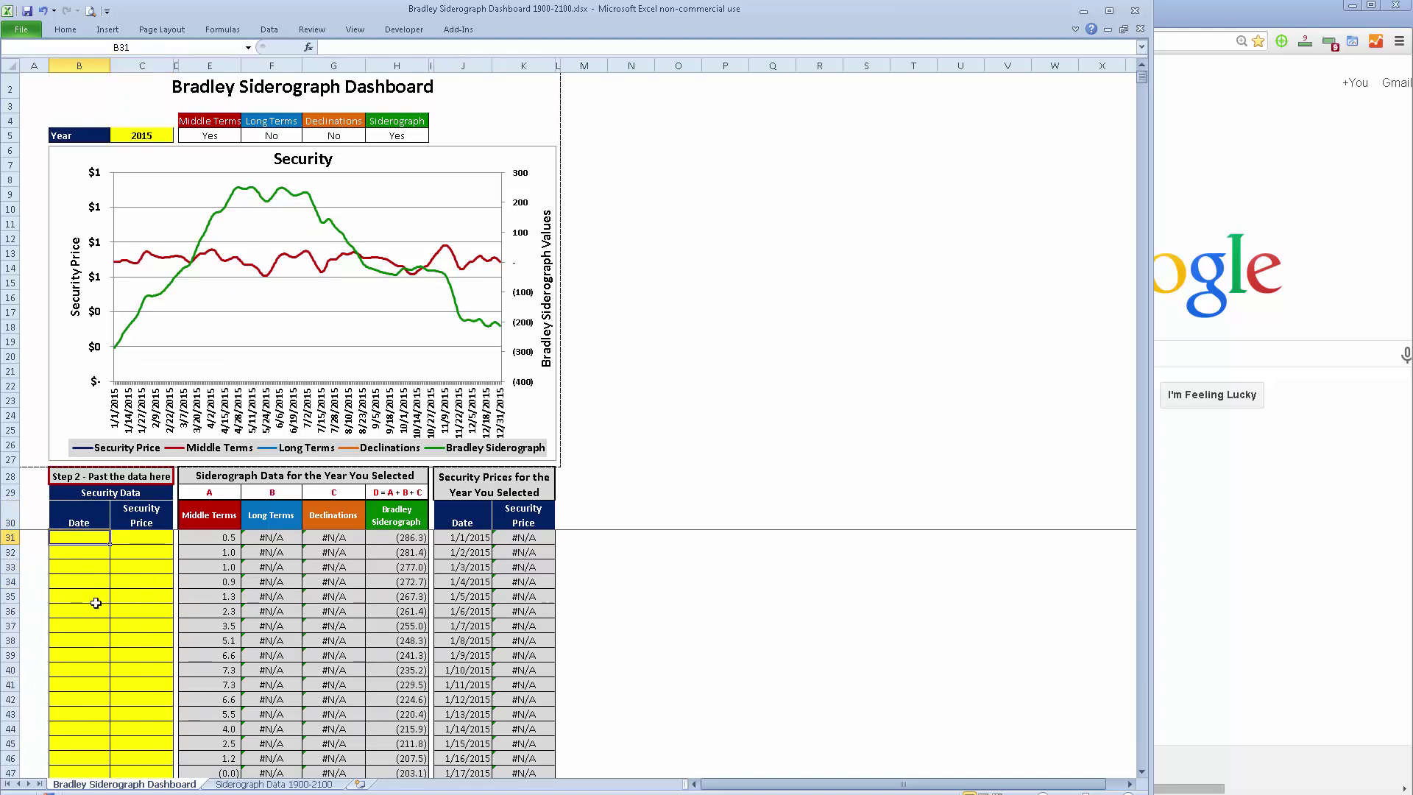
- Set the dashboard's Year to 2014
click(145, 133)
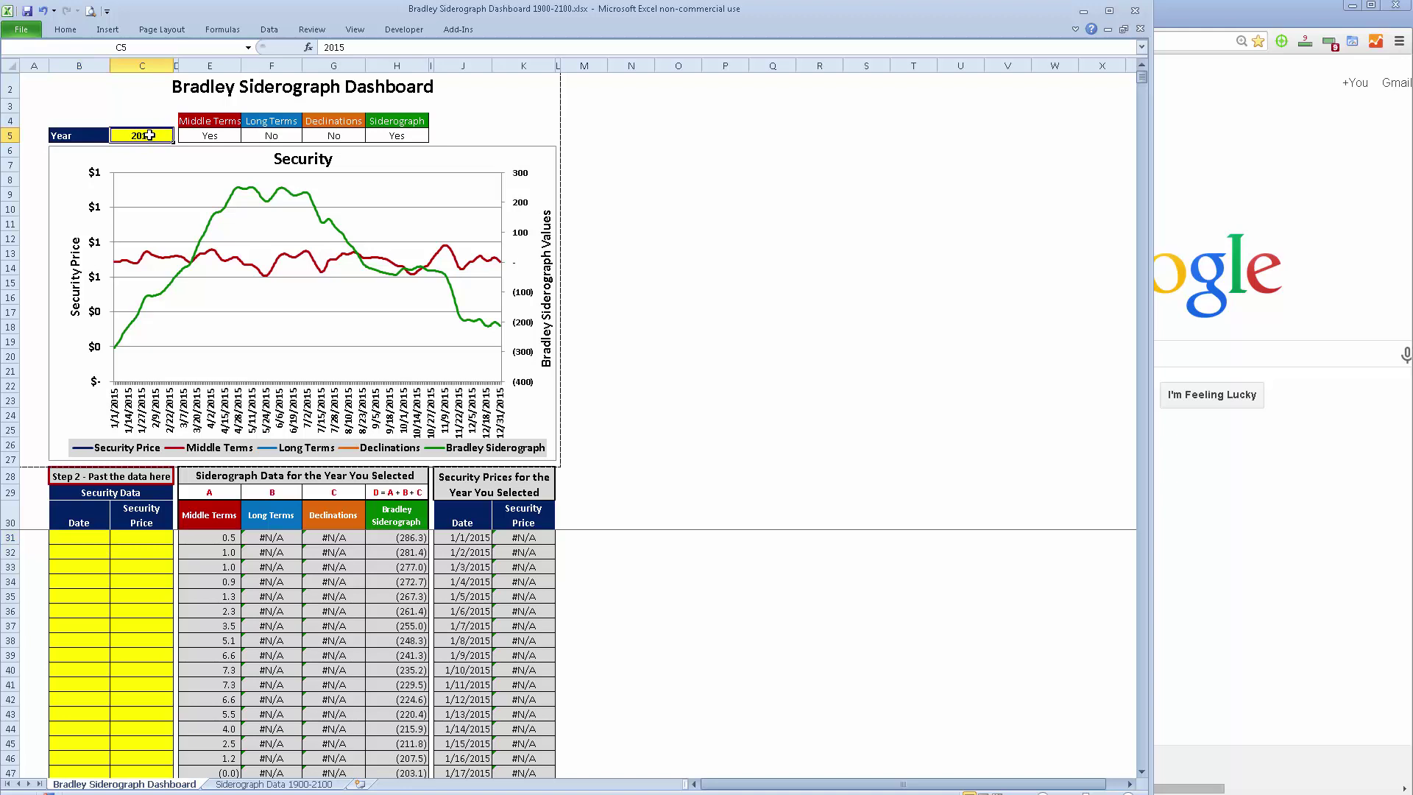
text(2014)
click(295, 110)
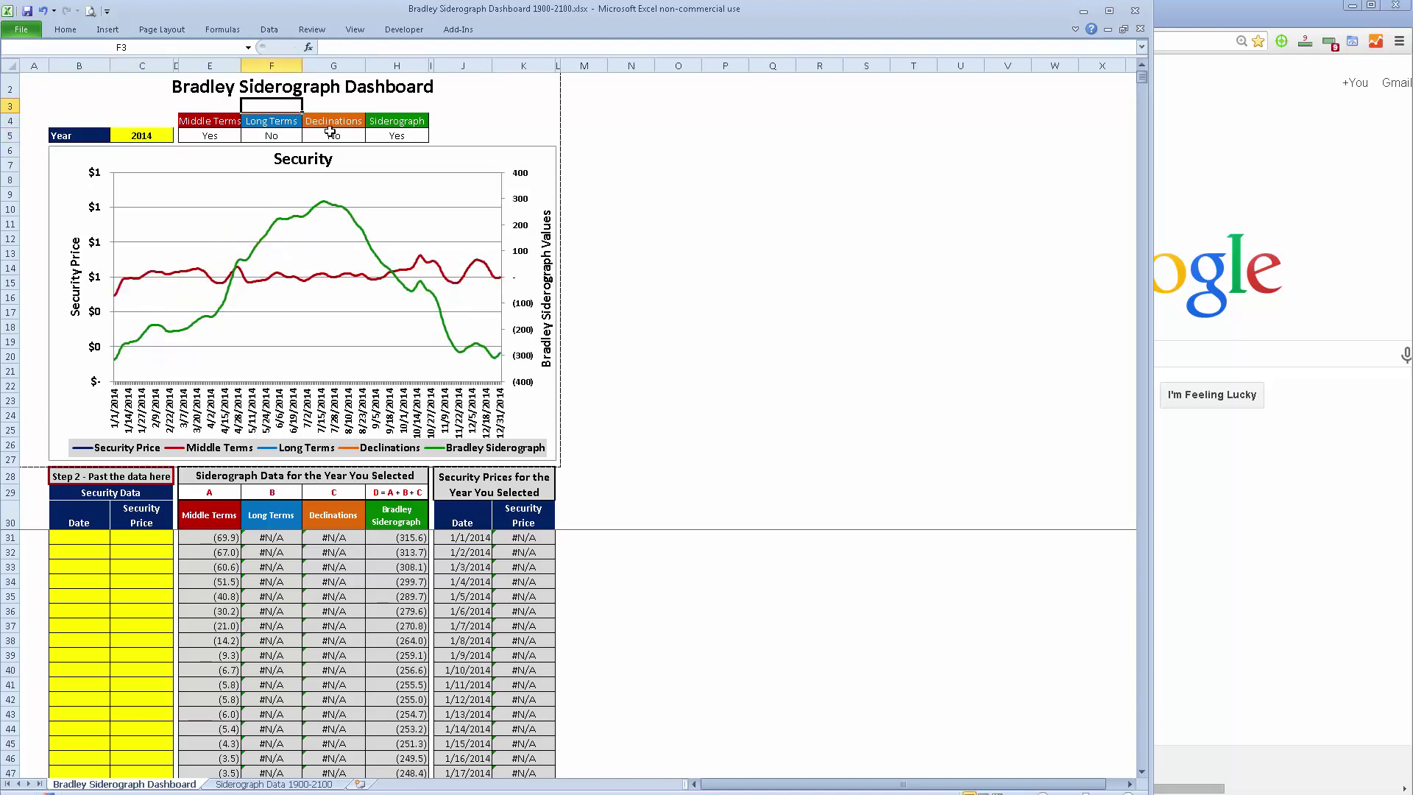
- Set the Middle Terms switch to No so that its curve is left out of the chart
click(330, 133)
click(237, 135)
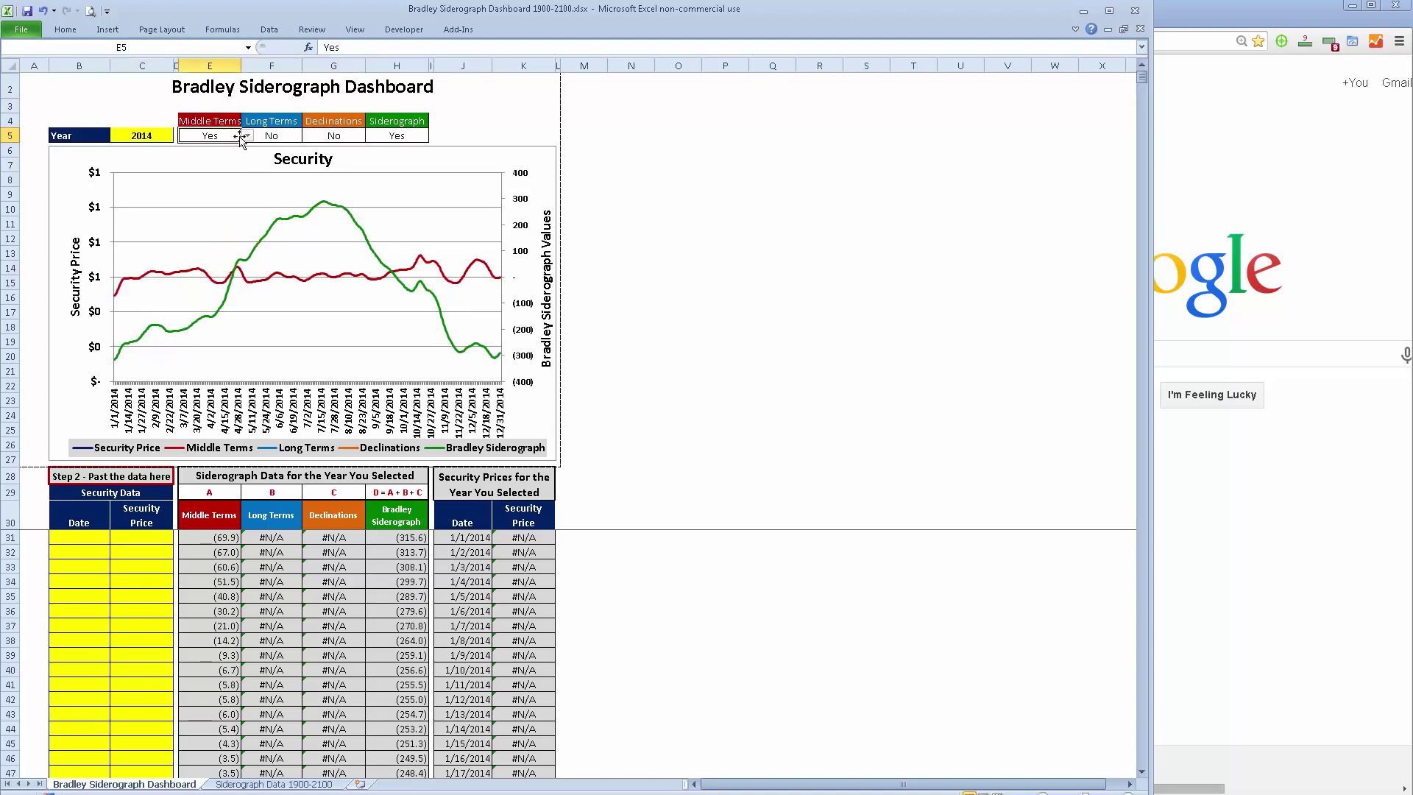
click(247, 135)
click(206, 158)
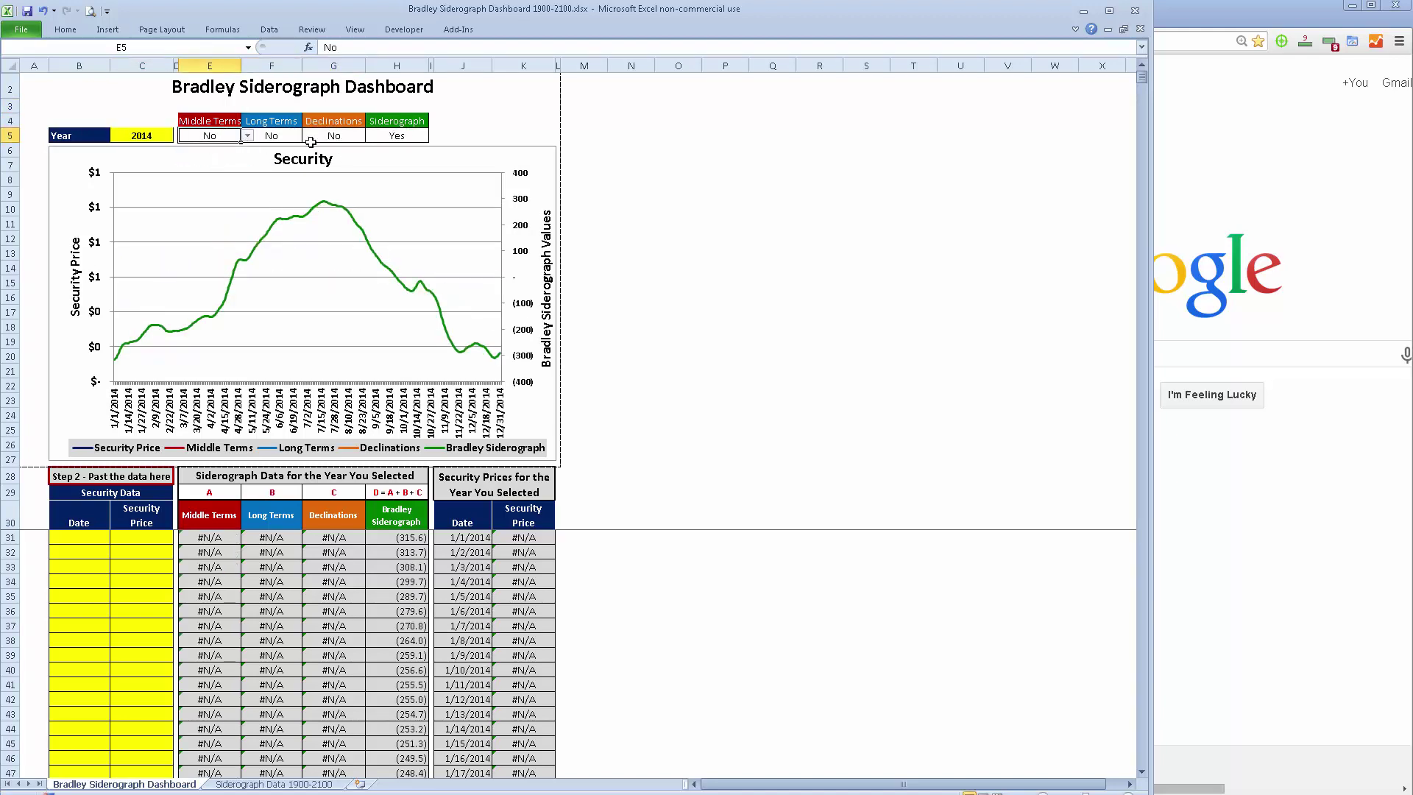
- Set the Long Terms and Declinations switches to Yes to plot both curves in the chart
click(271, 136)
click(308, 135)
click(287, 149)
click(334, 136)
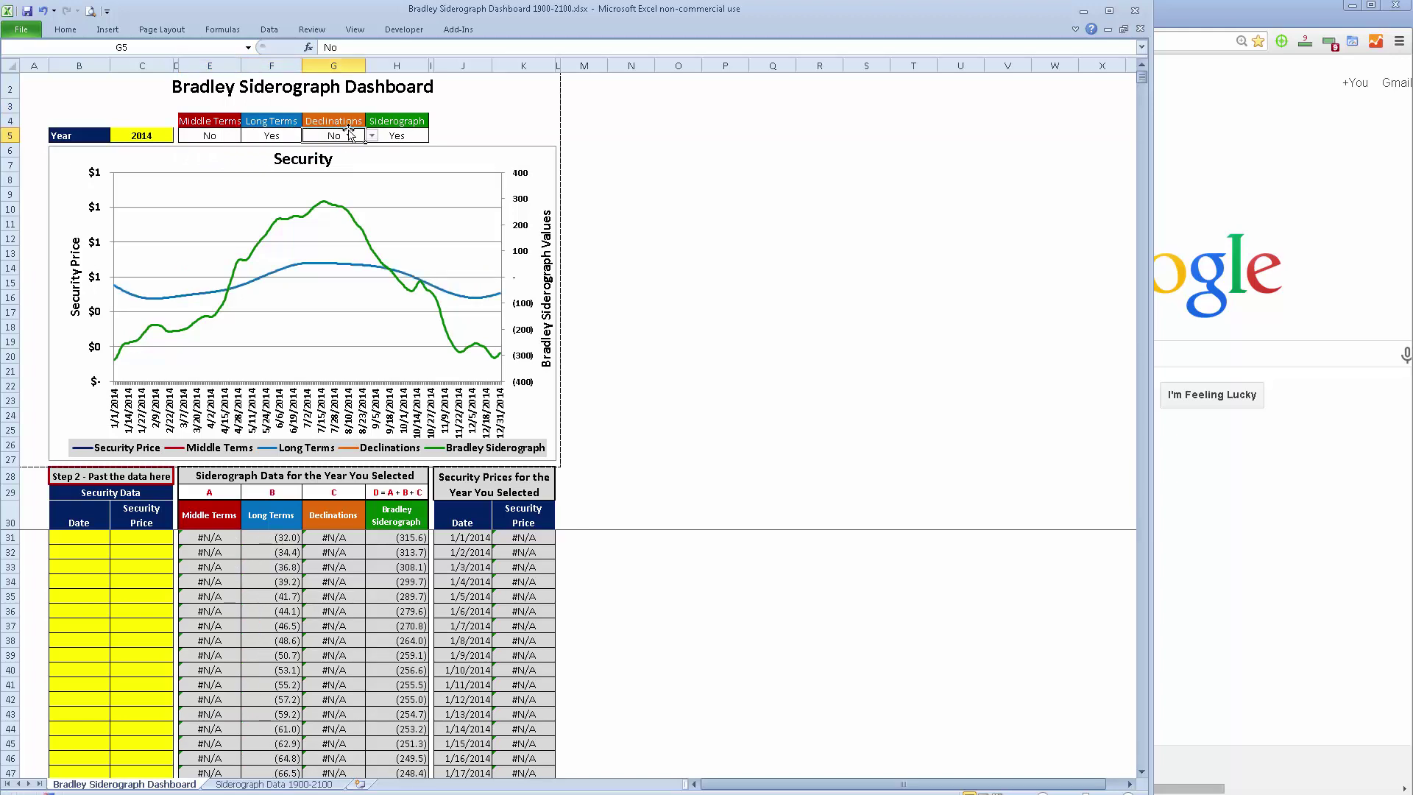
click(372, 135)
click(345, 148)
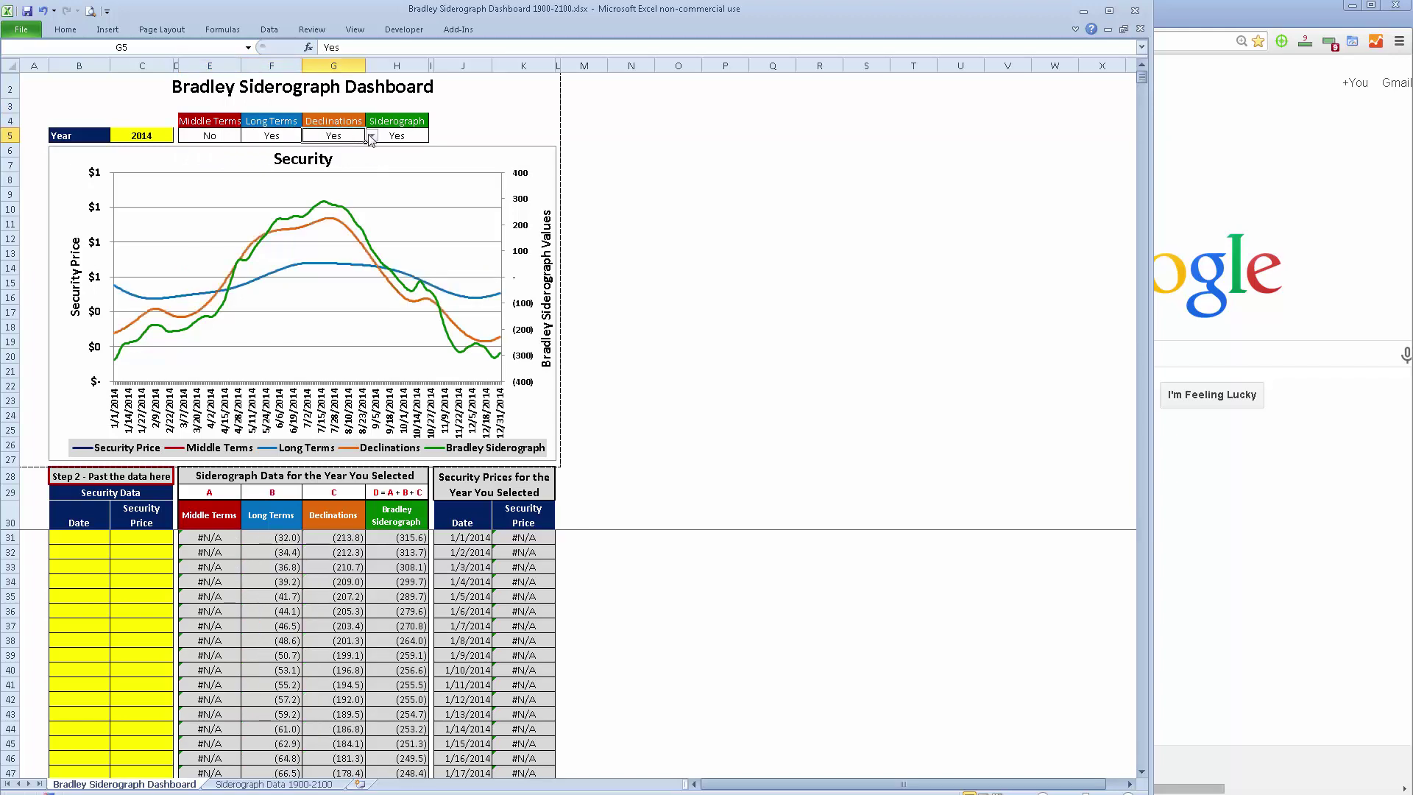
- Set the Long Terms and Declinations switches back to No, leaving only the Siderograph switch at Yes
click(371, 135)
click(346, 155)
click(280, 136)
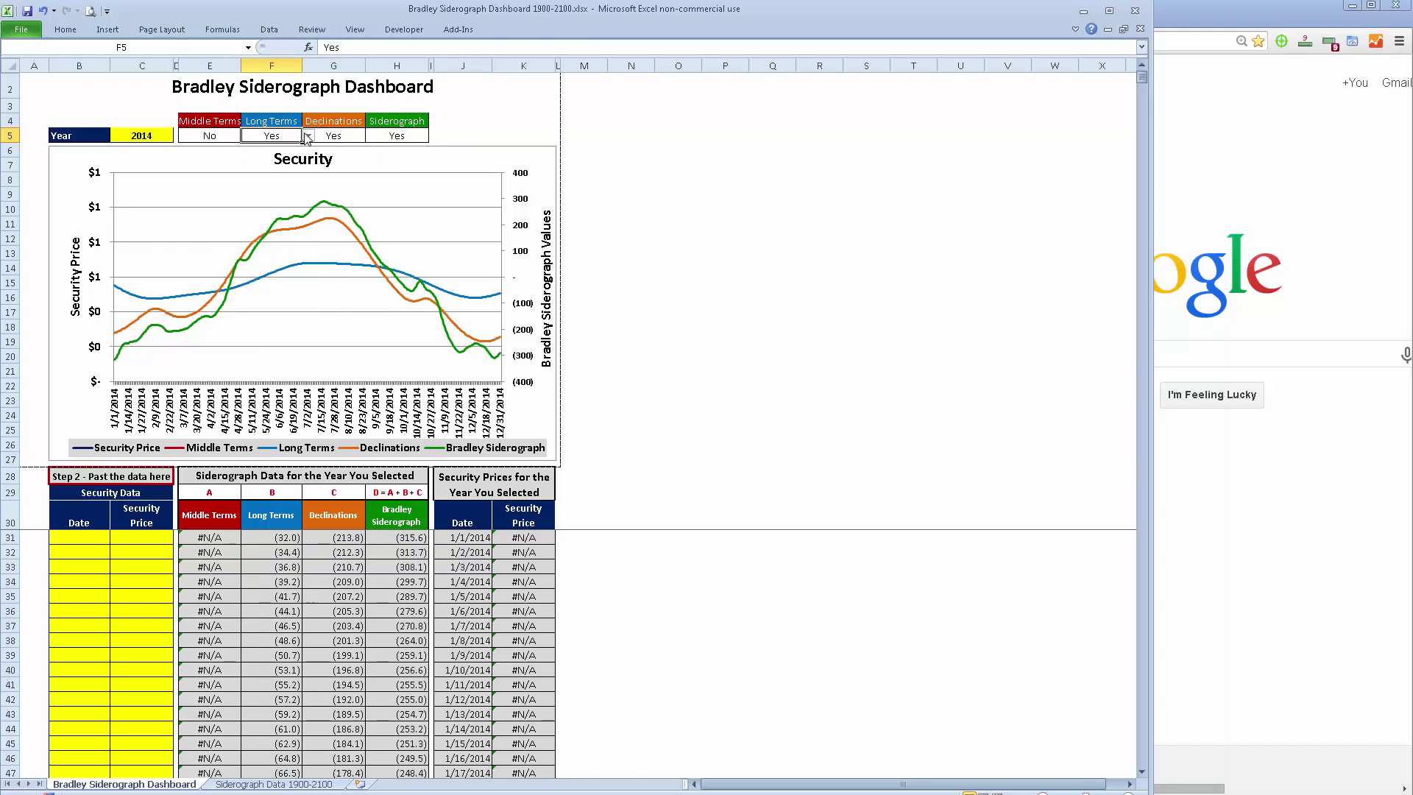
click(308, 136)
click(279, 157)
click(349, 135)
click(371, 136)
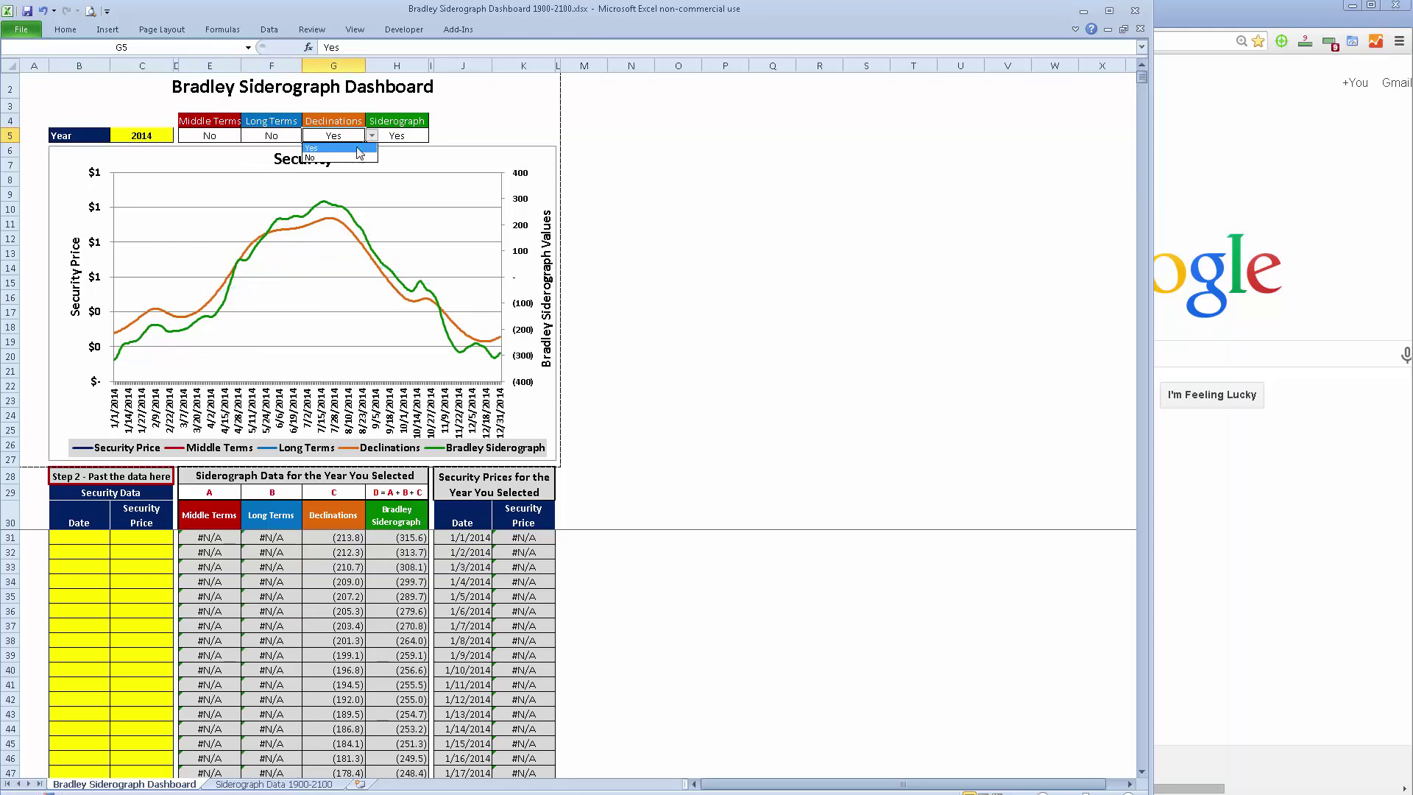
click(357, 158)
- Examine the year and switch cells, the empty Security Data area, and the formula columns for siderograph values and security prices
drag(397, 135, 214, 139)
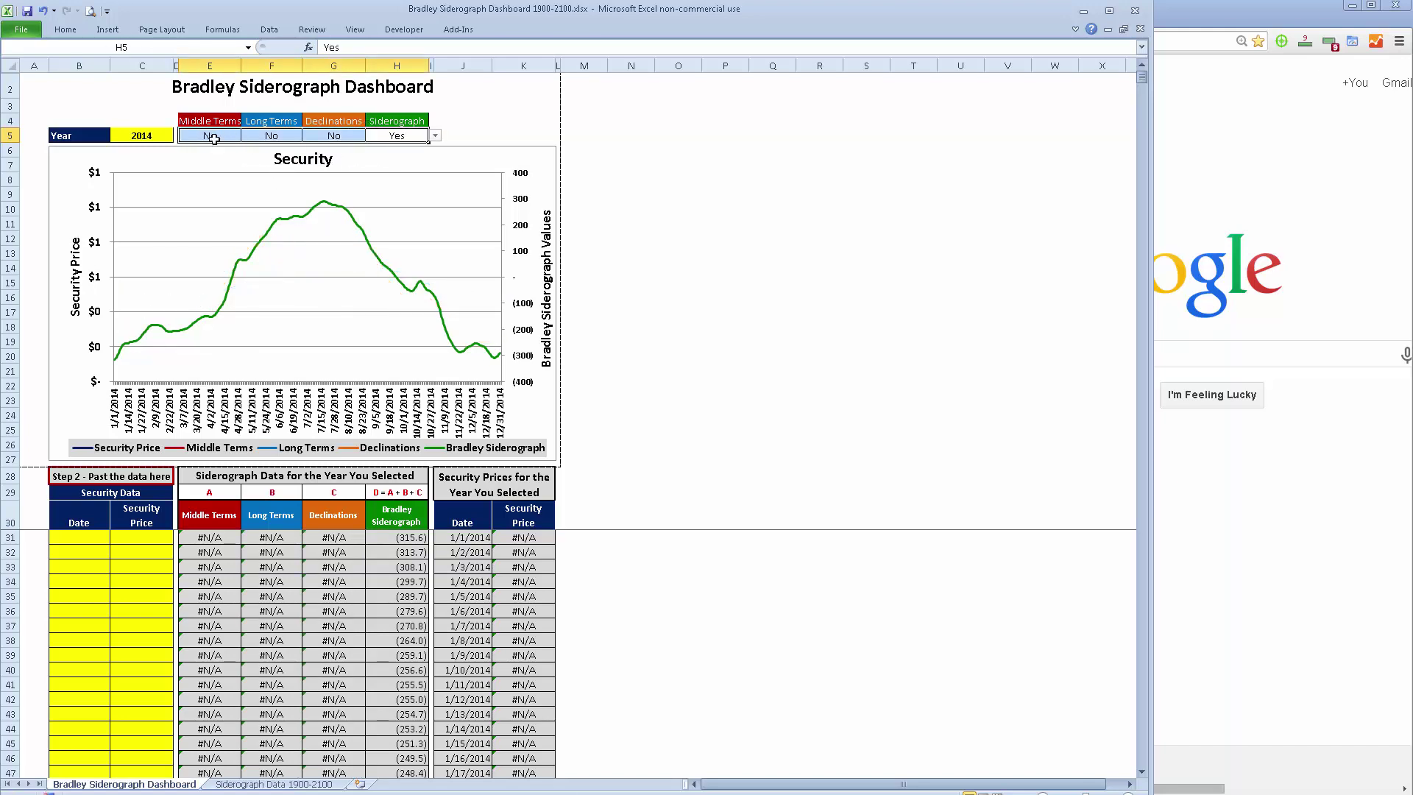
click(128, 137)
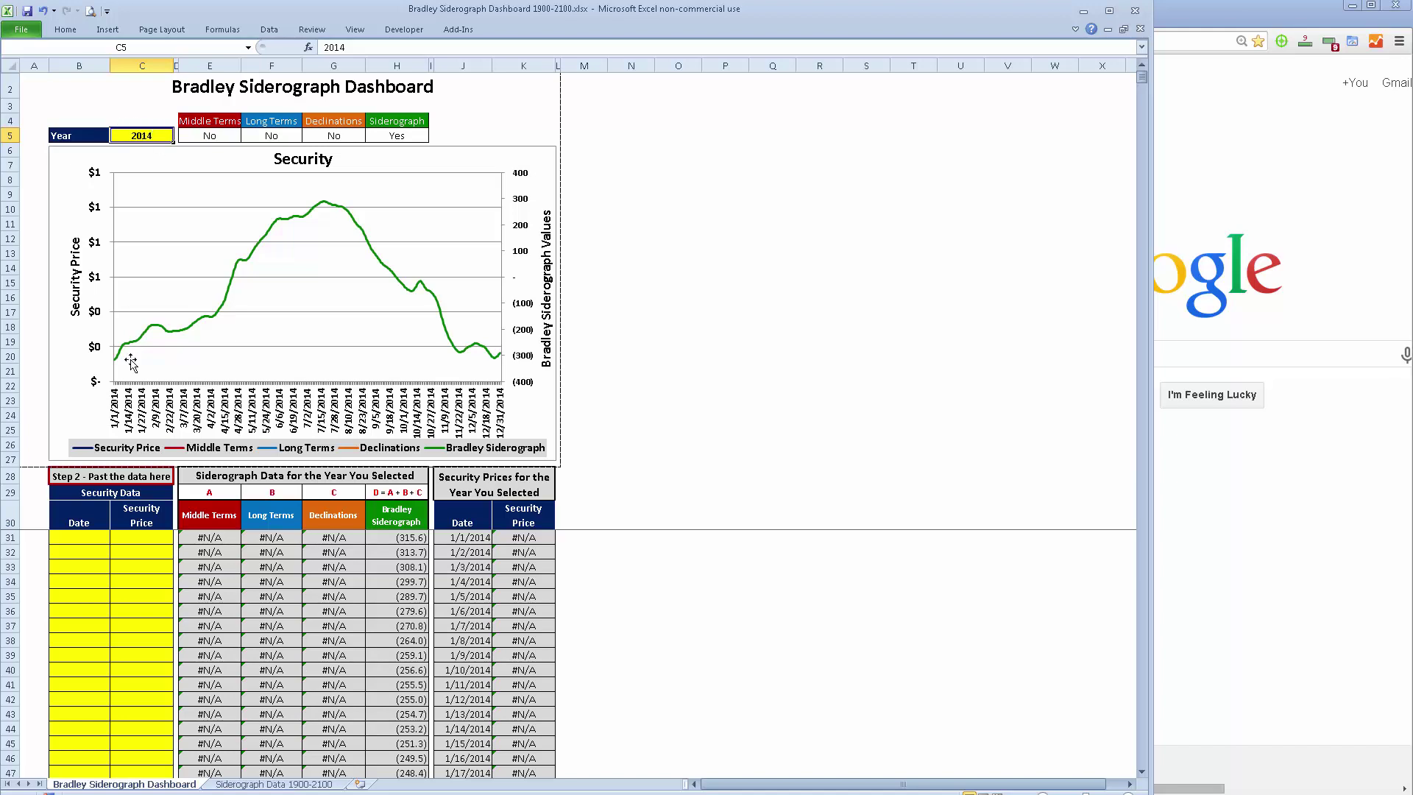
drag(85, 539, 139, 676)
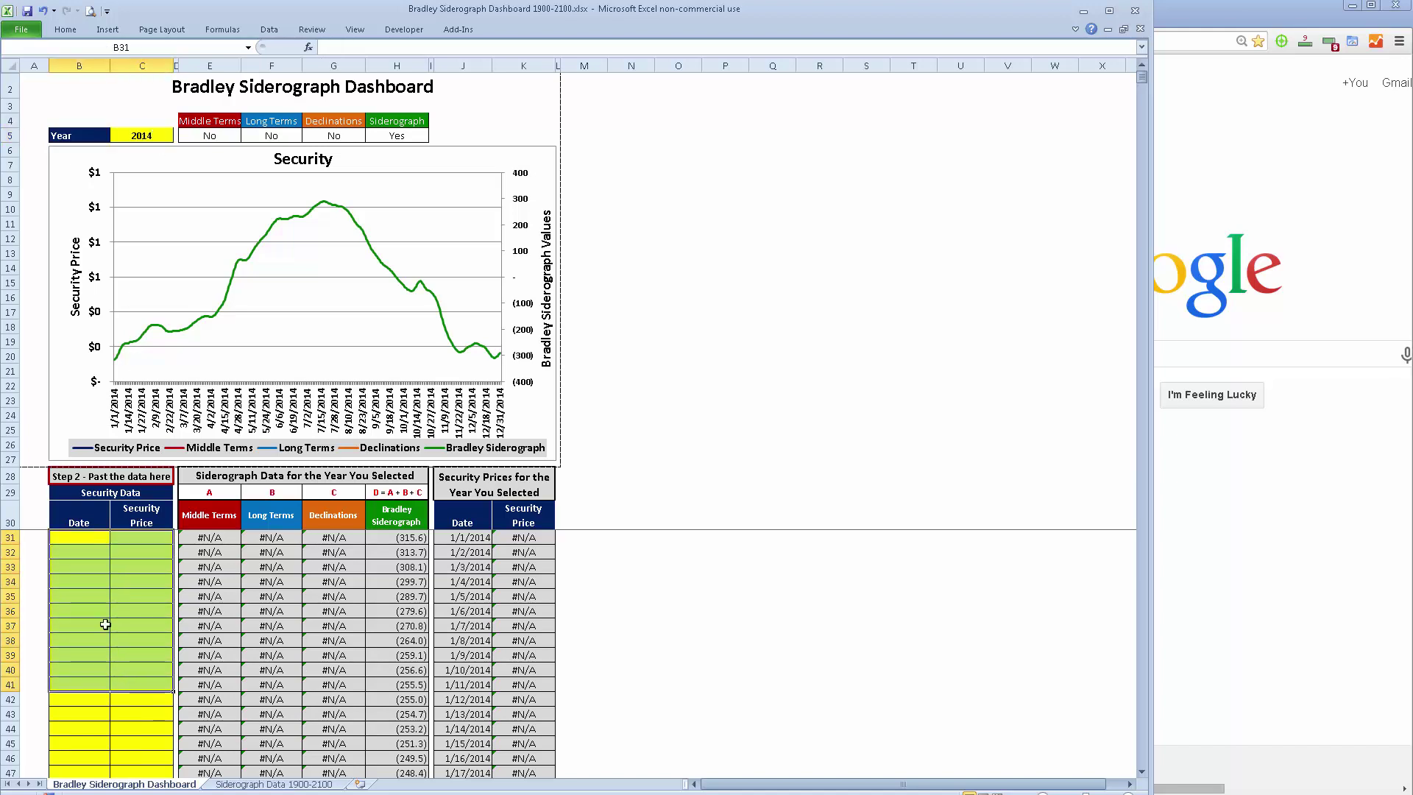
click(99, 597)
drag(238, 538, 518, 702)
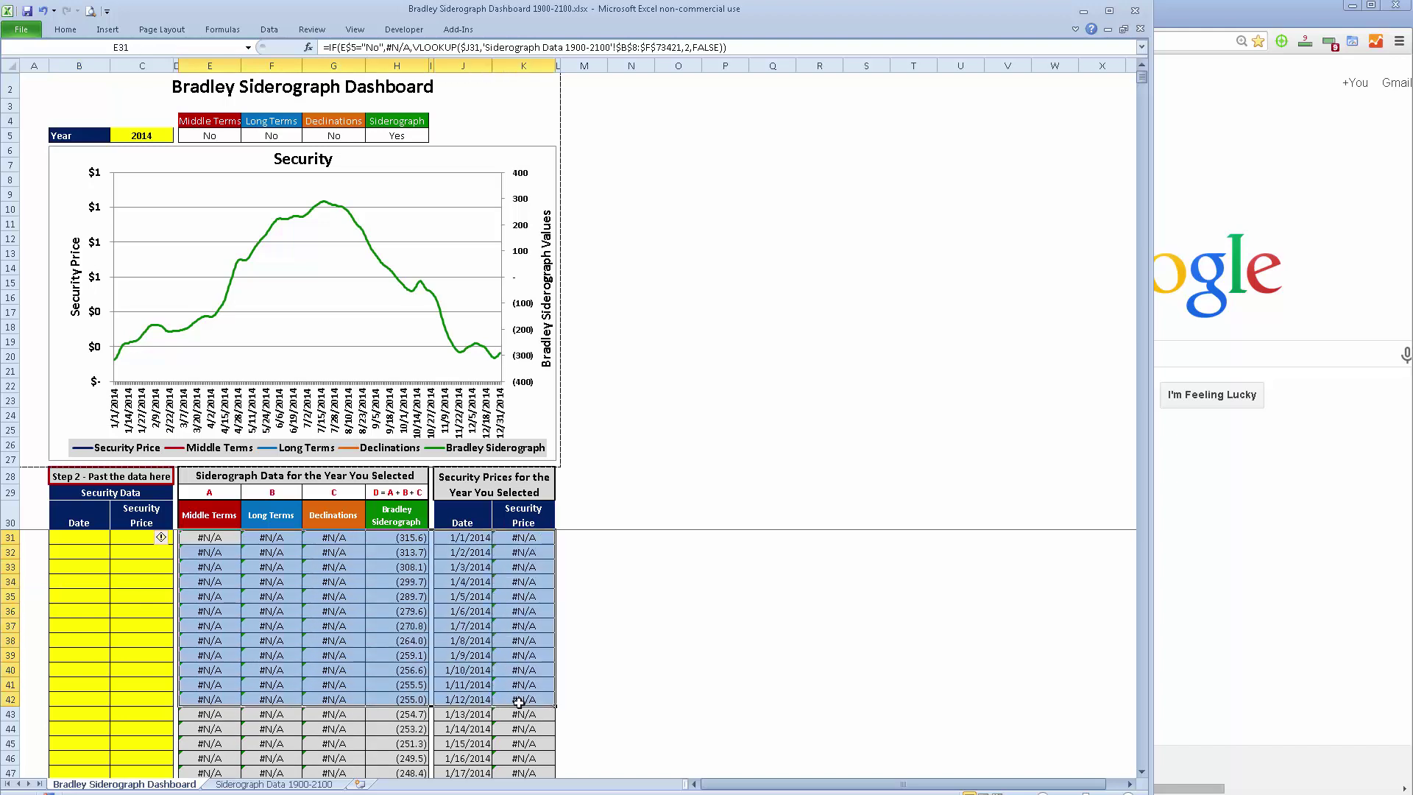
drag(228, 540, 446, 653)
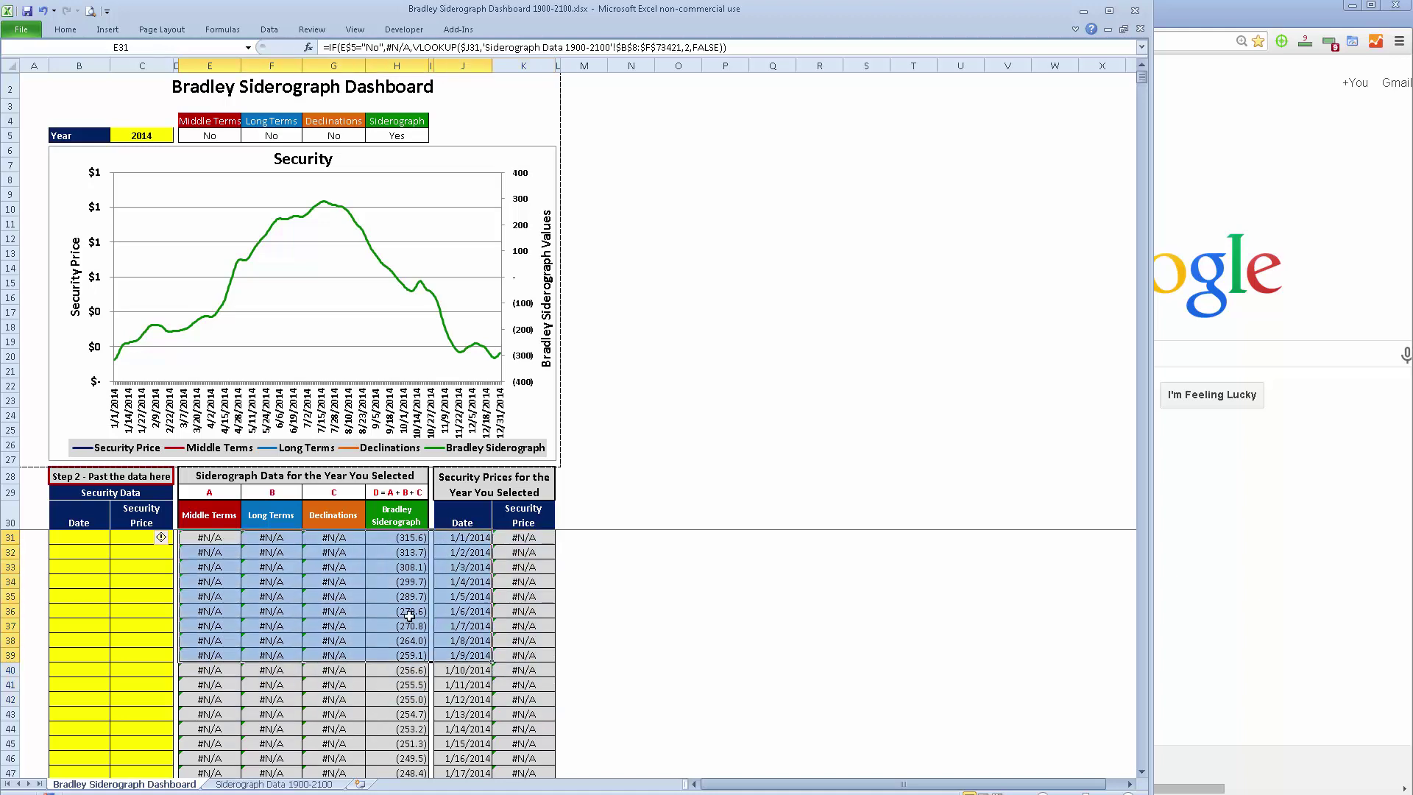
drag(213, 543, 516, 739)
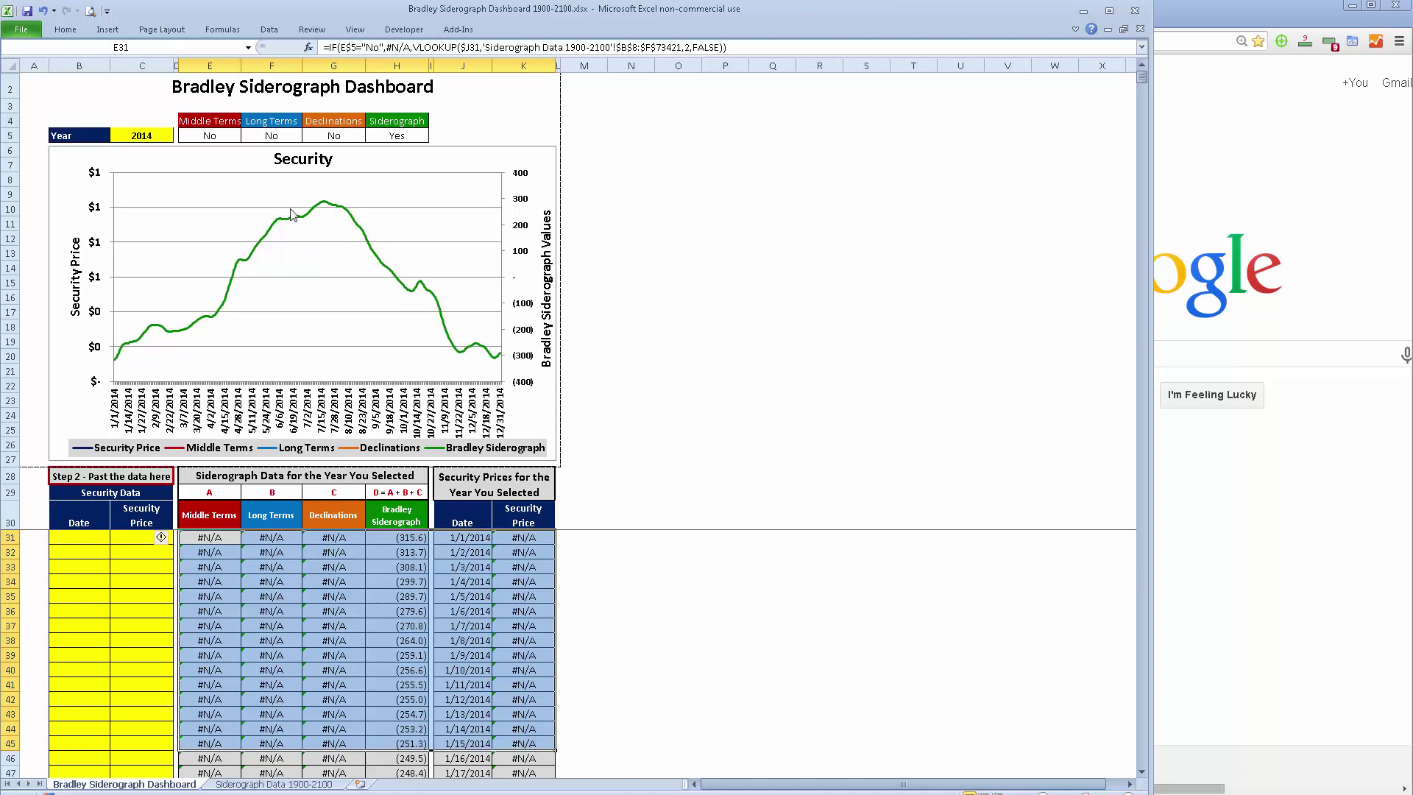
click(143, 555)
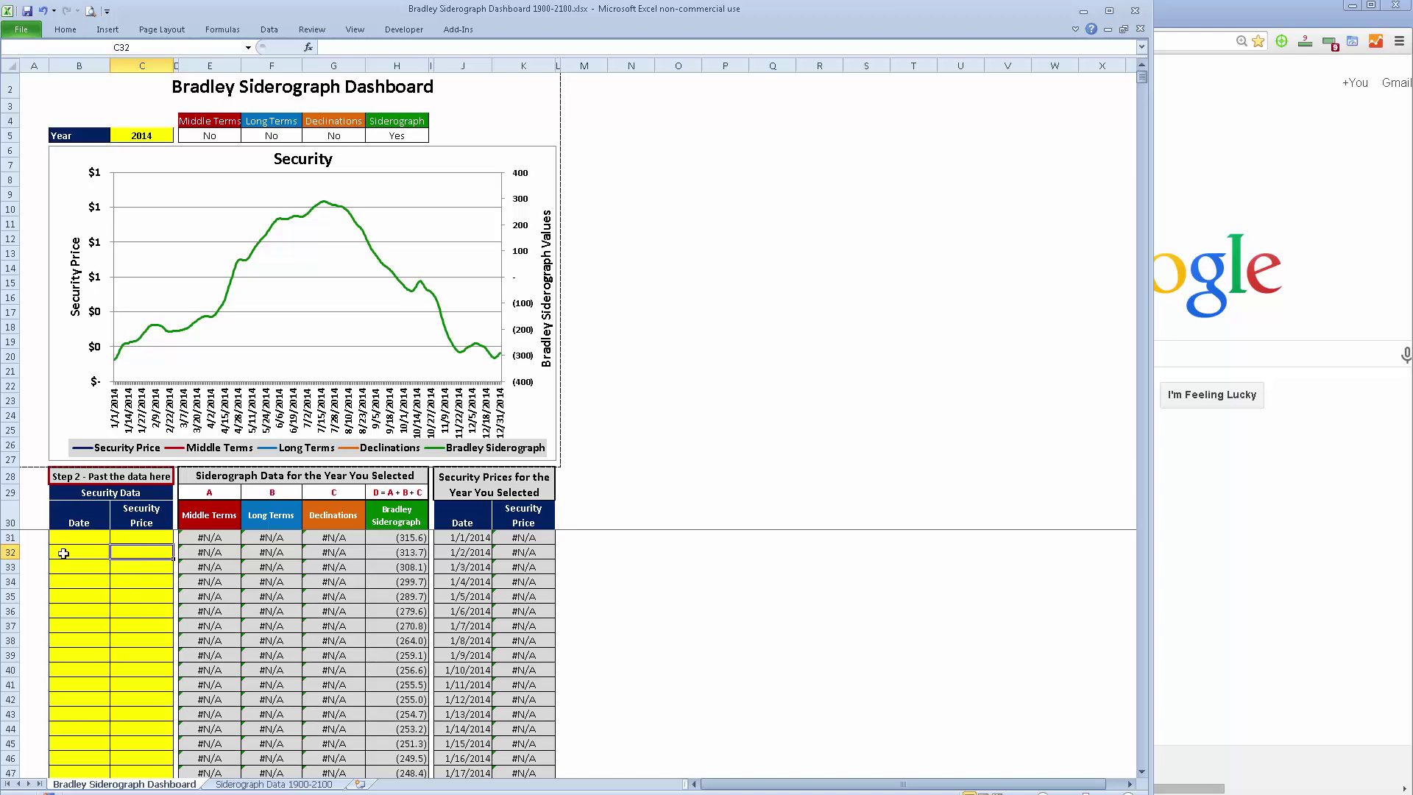
click(153, 133)
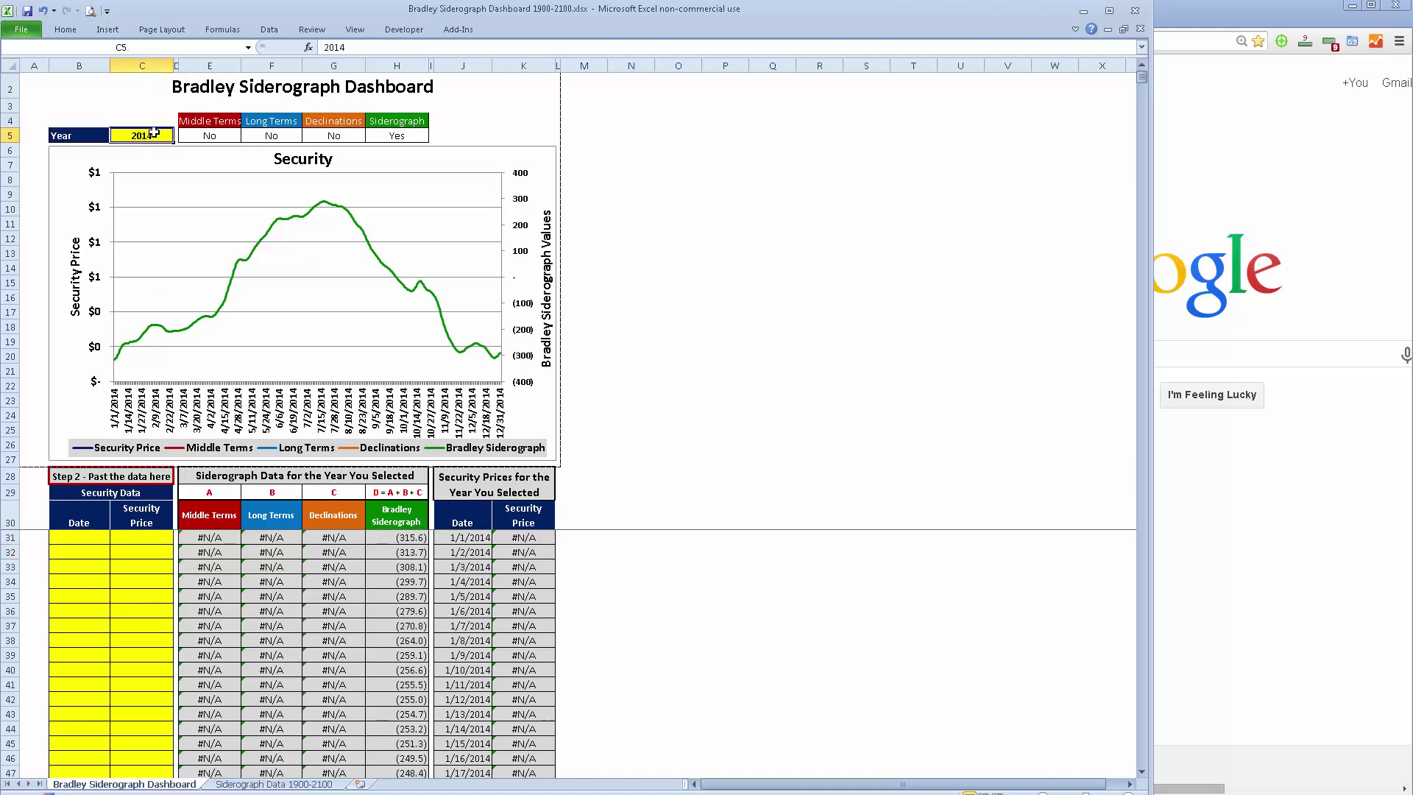
drag(153, 133, 388, 135)
click(157, 105)
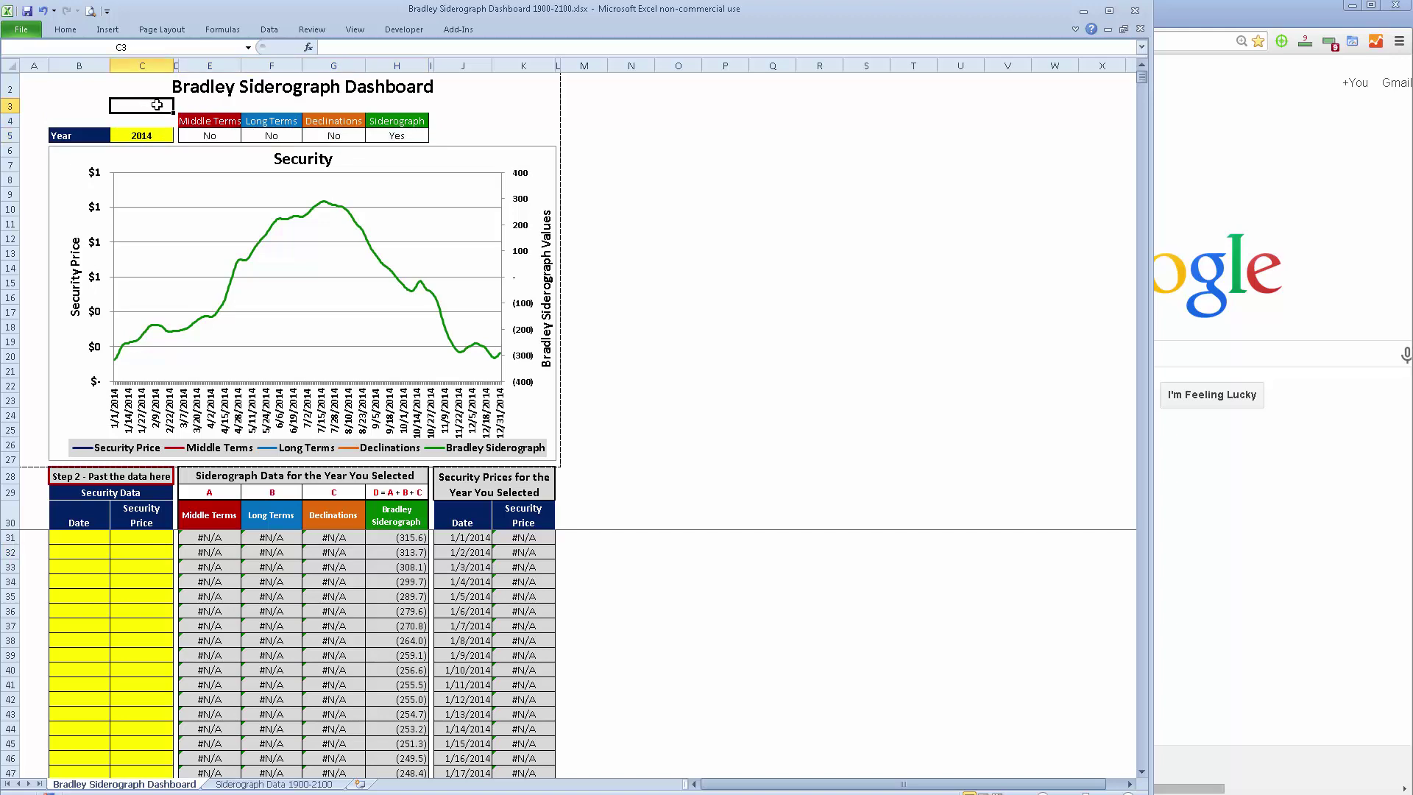
- Switch to the Chrome browser, go to finance.yahoo.com and open the S&P 500 quote page
click(1254, 145)
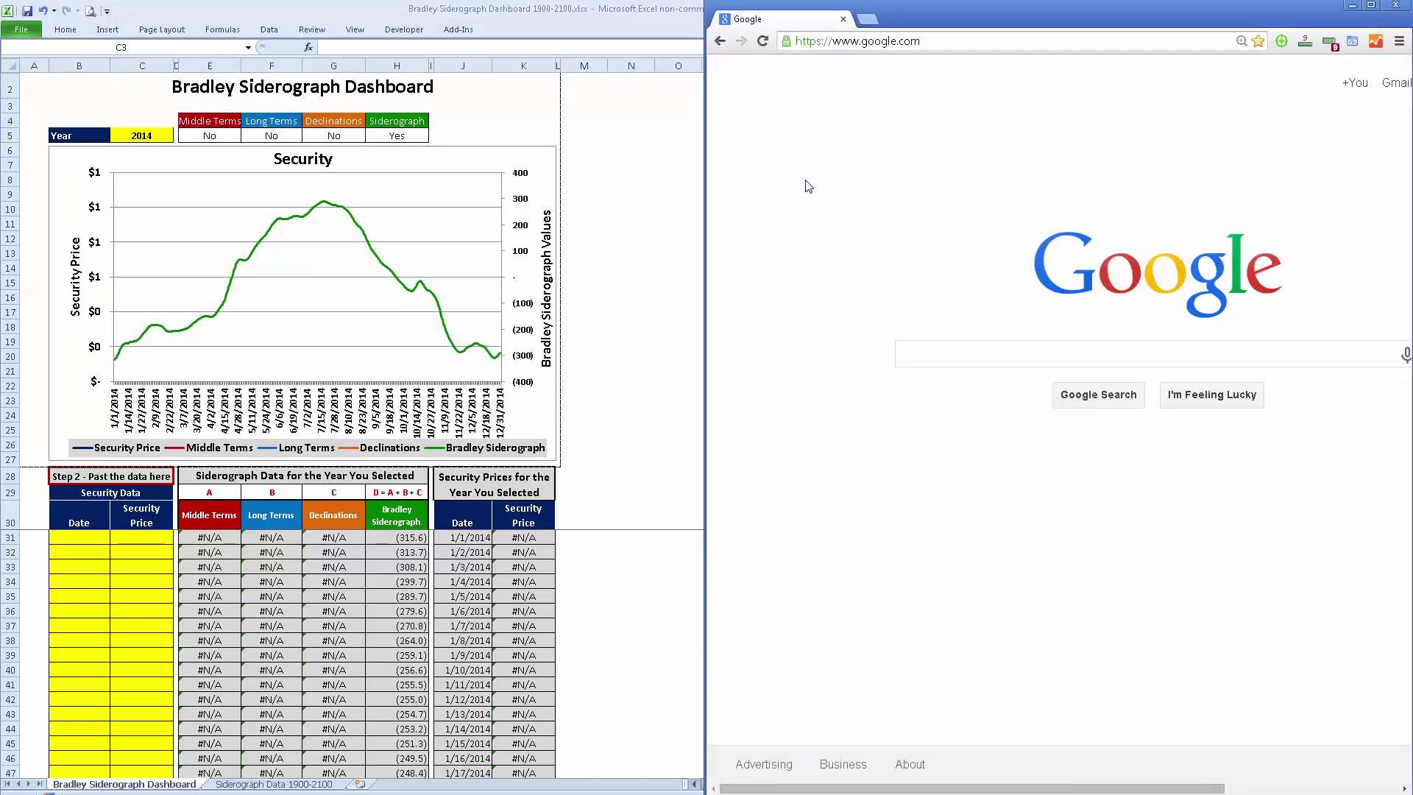
click(867, 44)
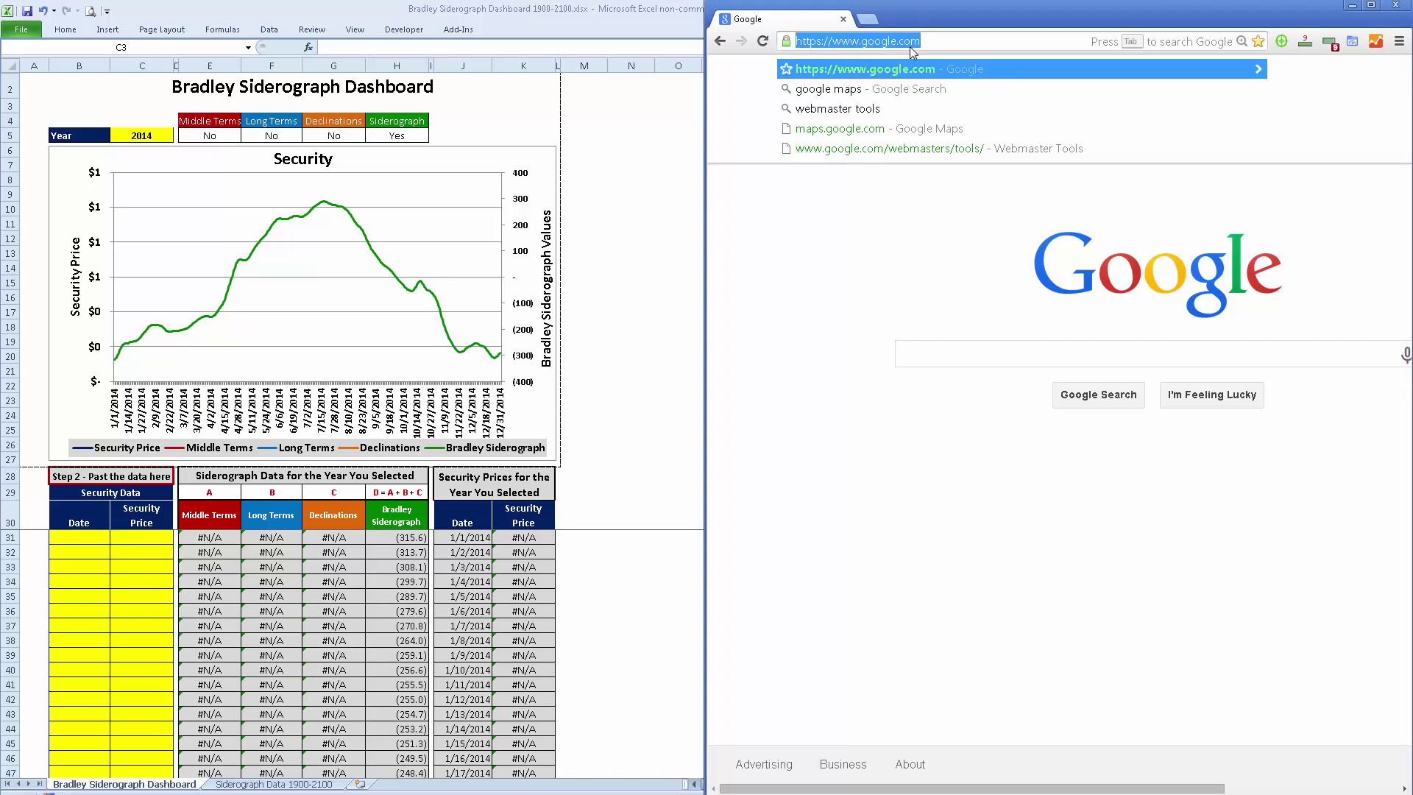
ctrl+scroll(770, 90, up, 6)
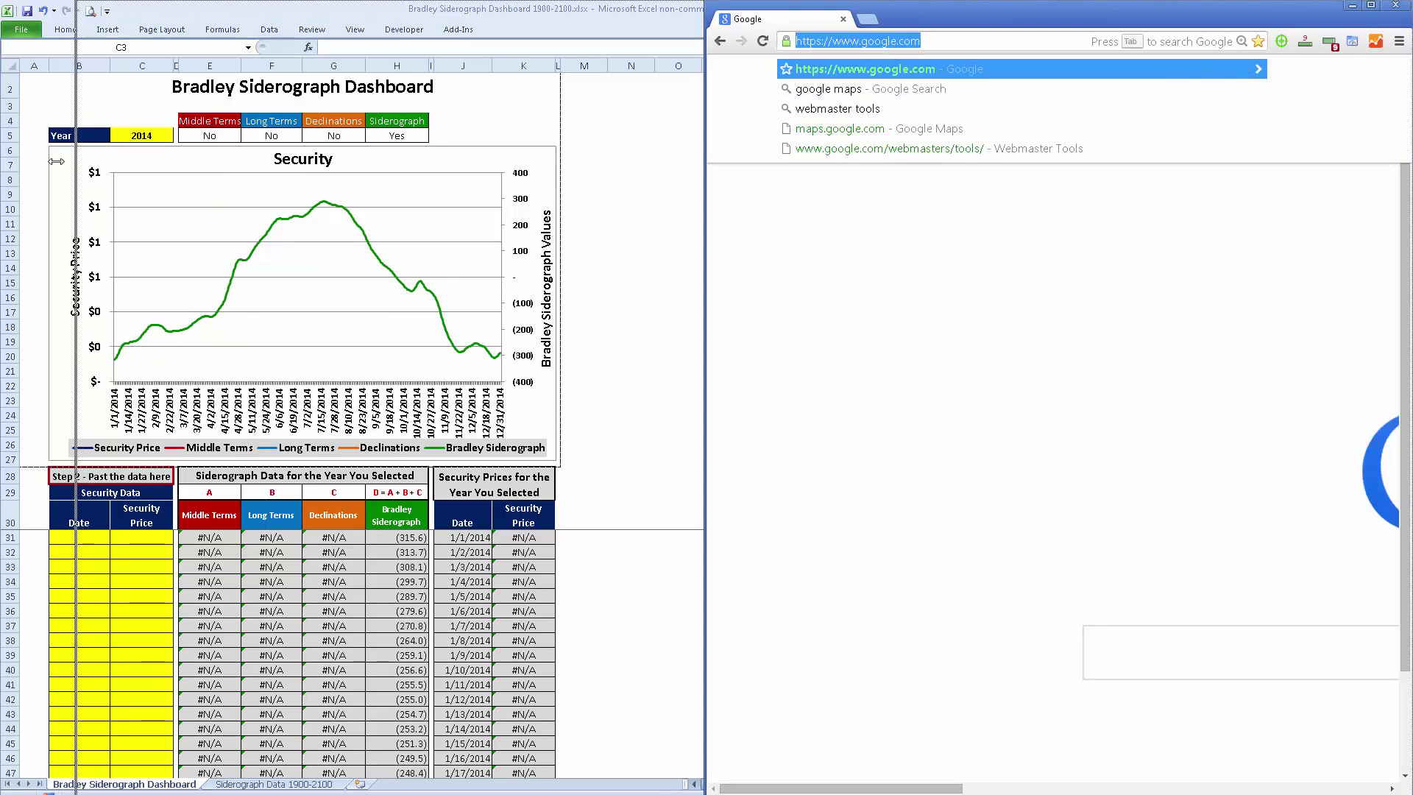
drag(704, 119, 31, 147)
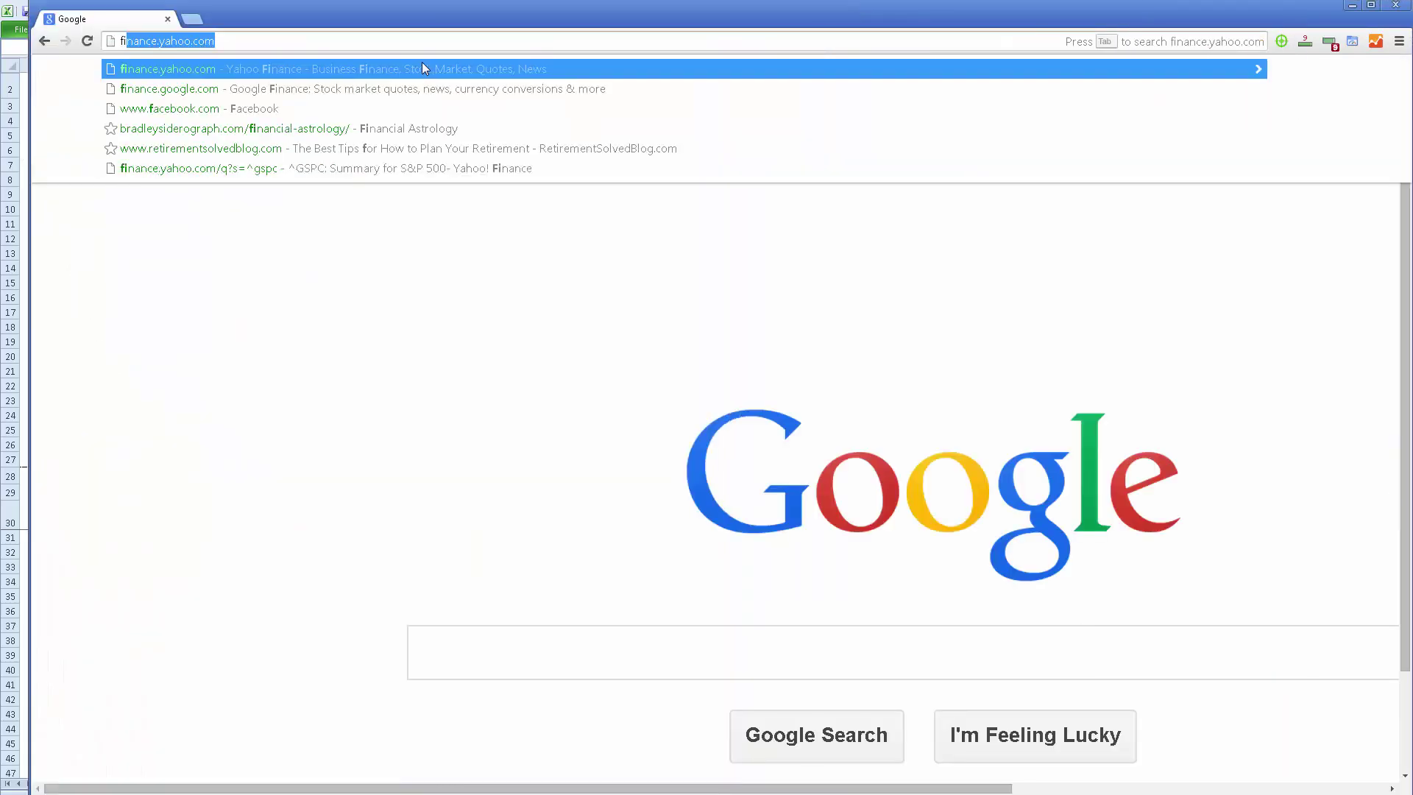
text(finance.yahoo.com)
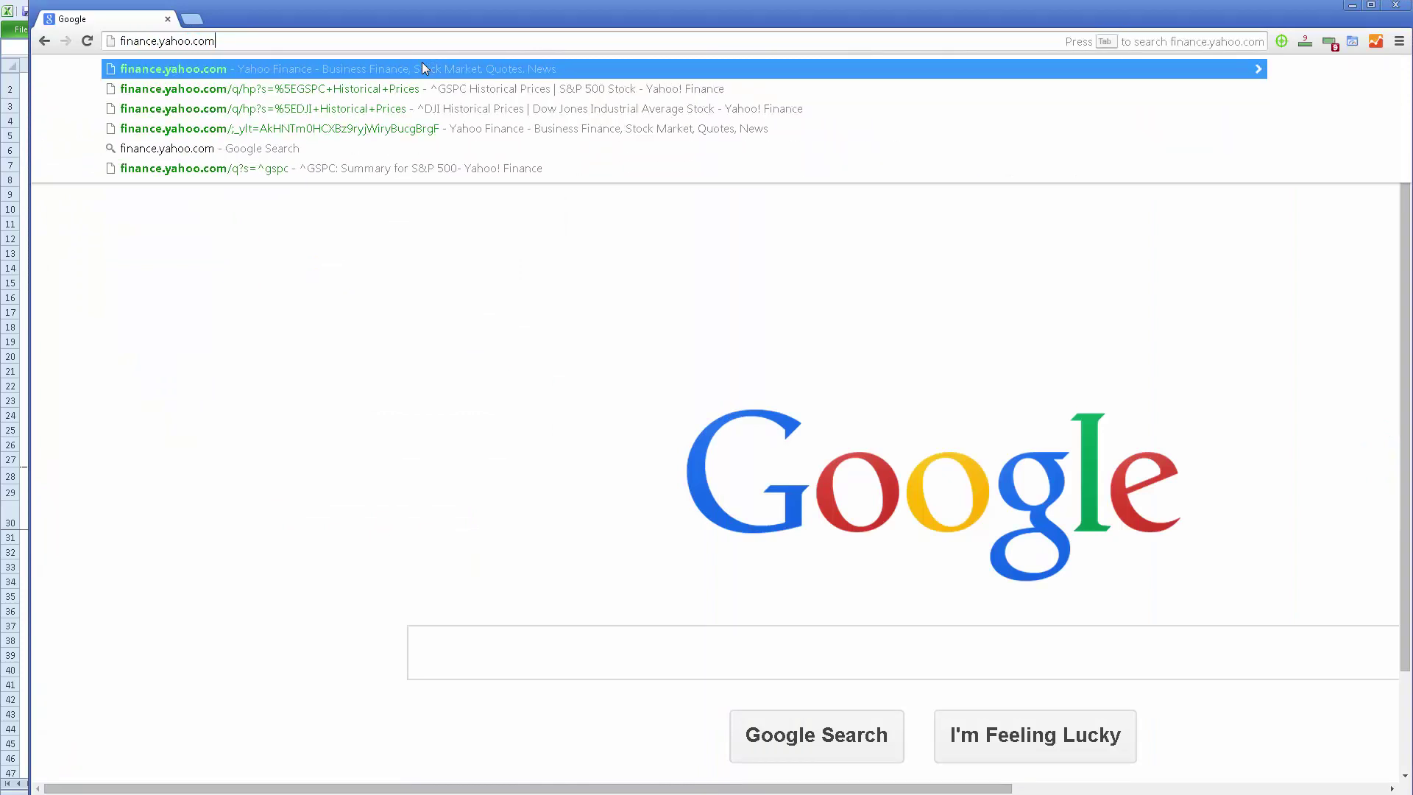
key(Return)
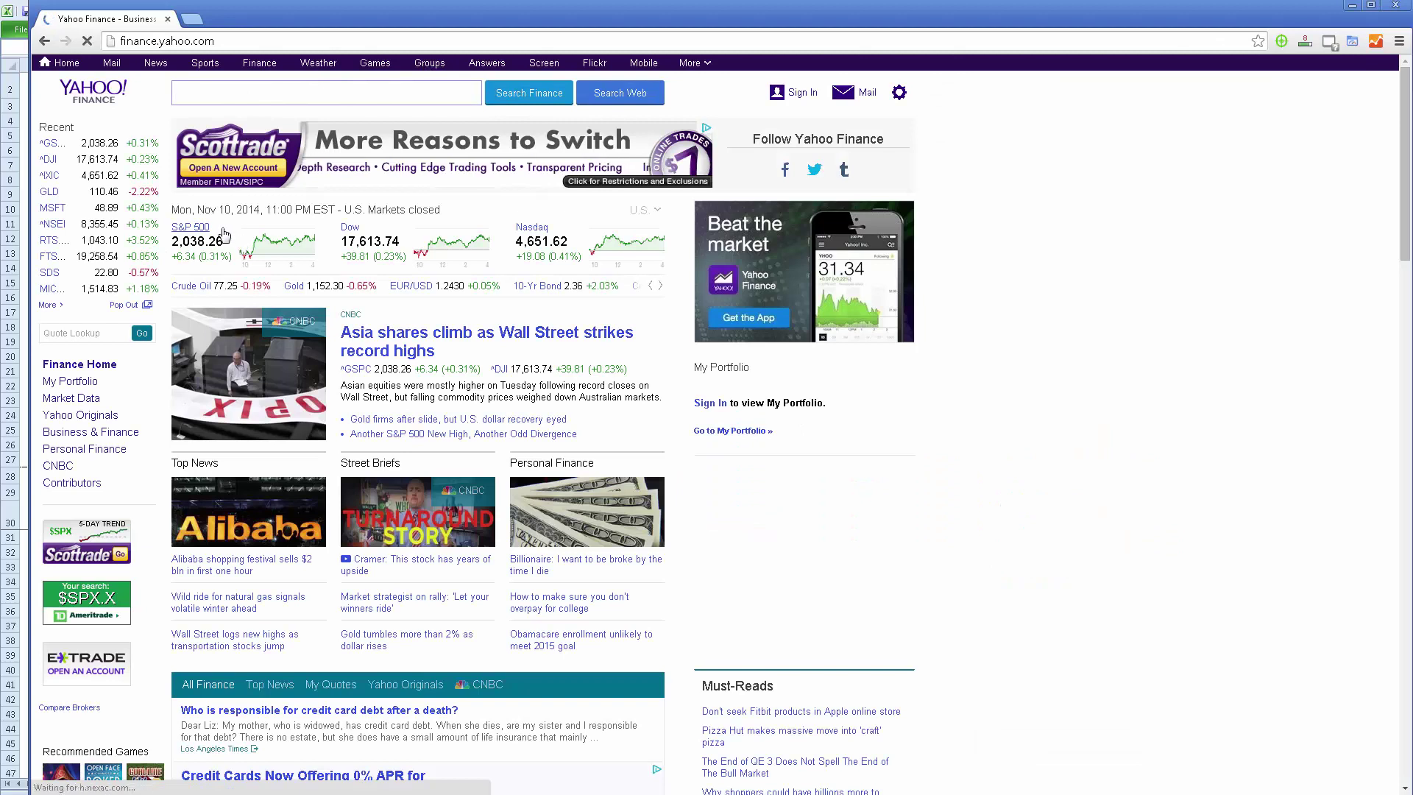
click(198, 231)
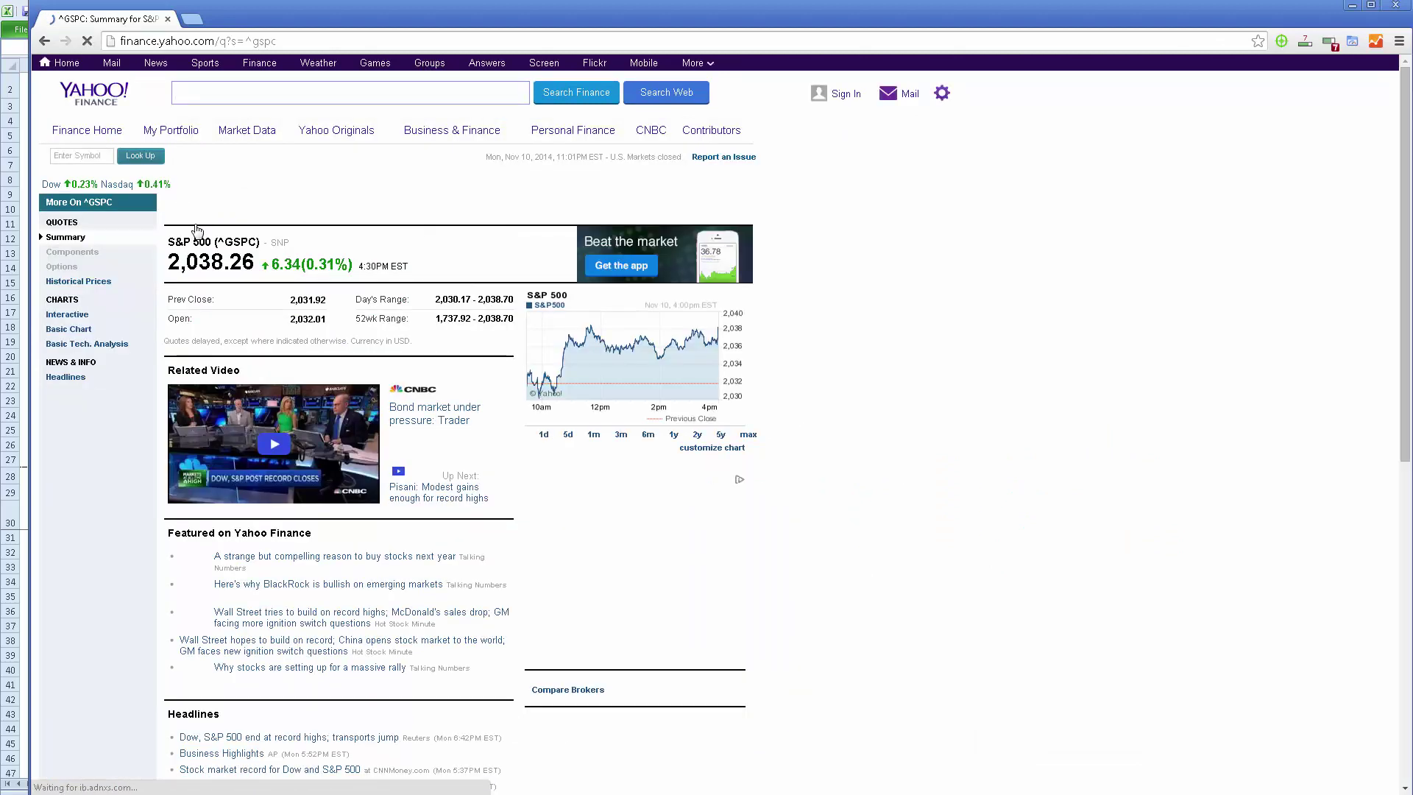
- Download the S&P 500 daily historical prices as a spreadsheet and open the resulting CSV file in Excel
click(74, 287)
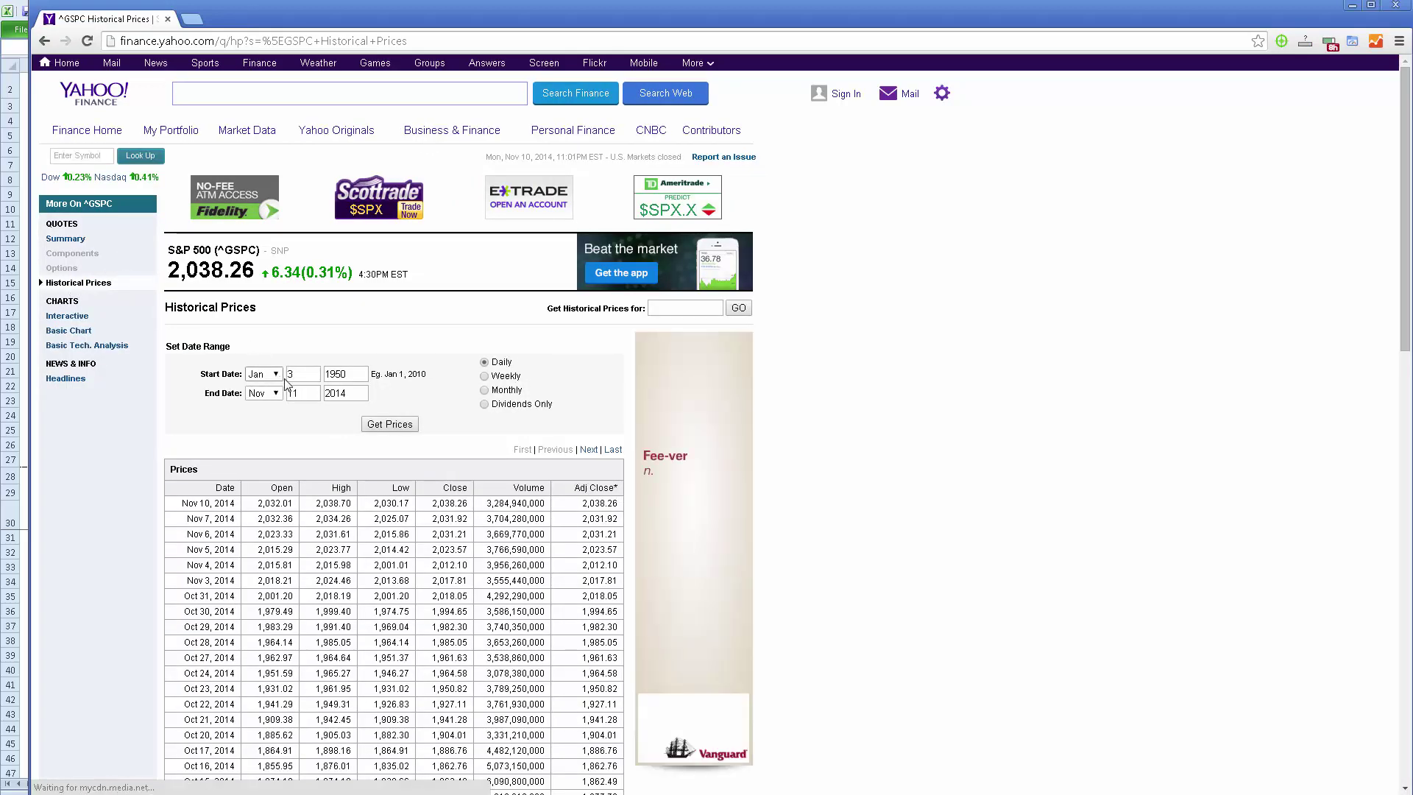
scroll(295, 412, down, 15)
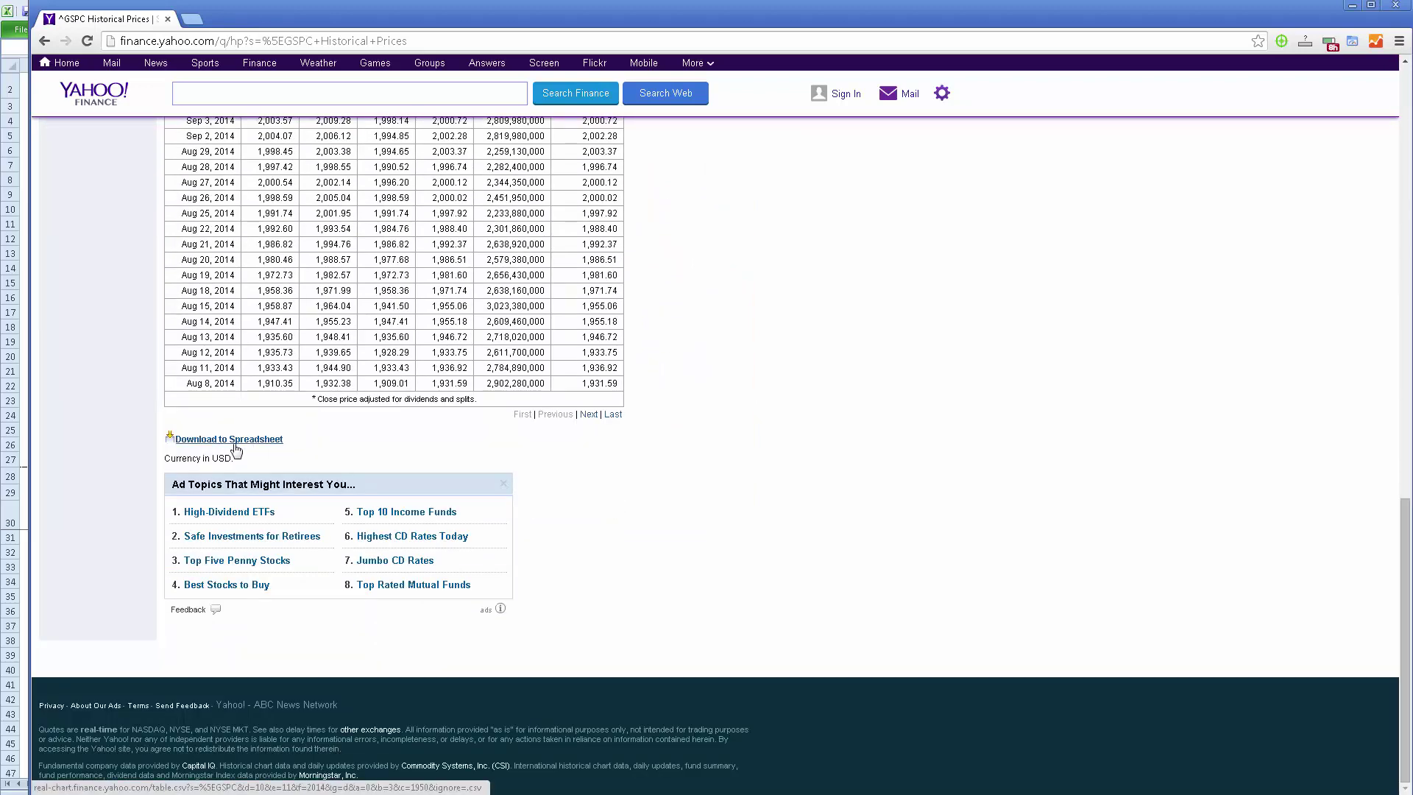
click(234, 442)
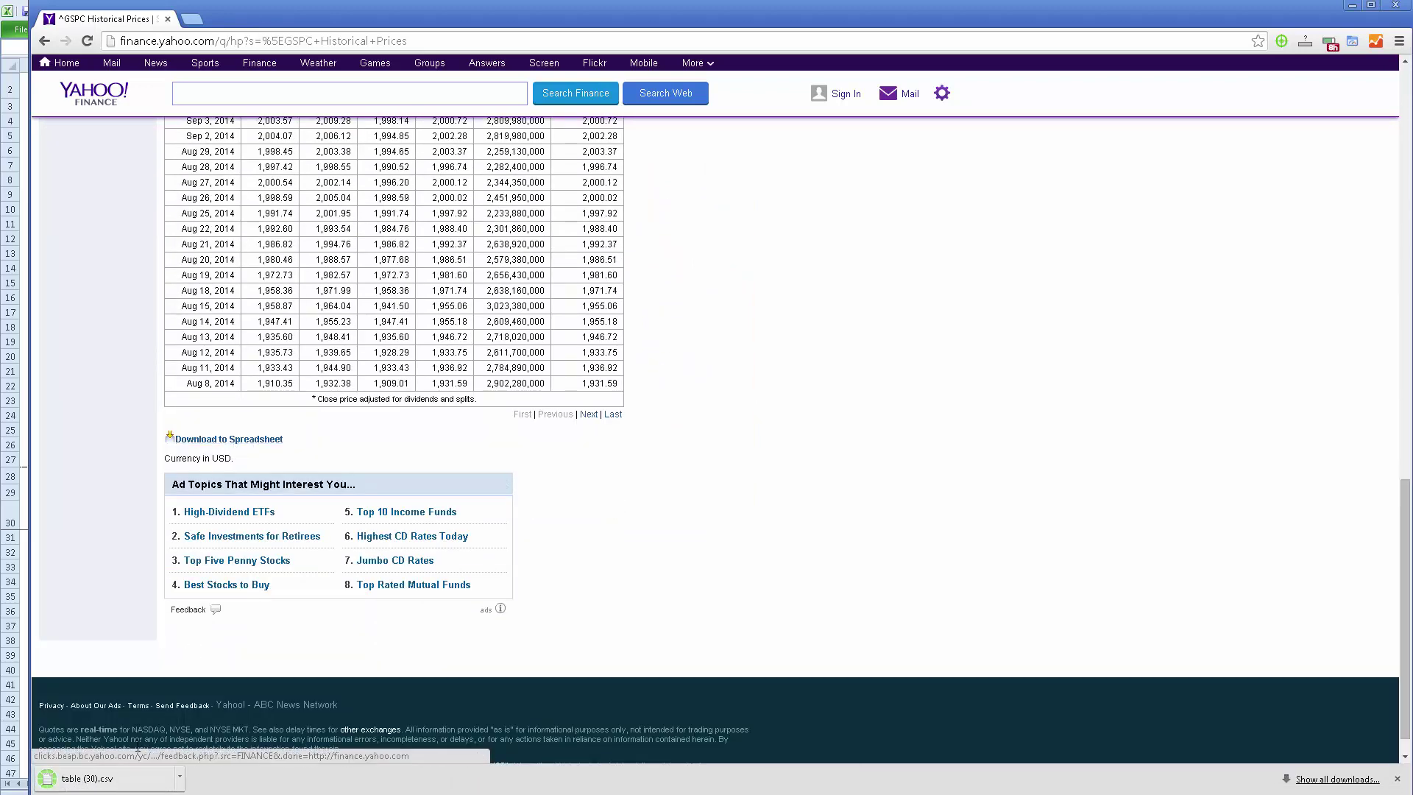
click(131, 778)
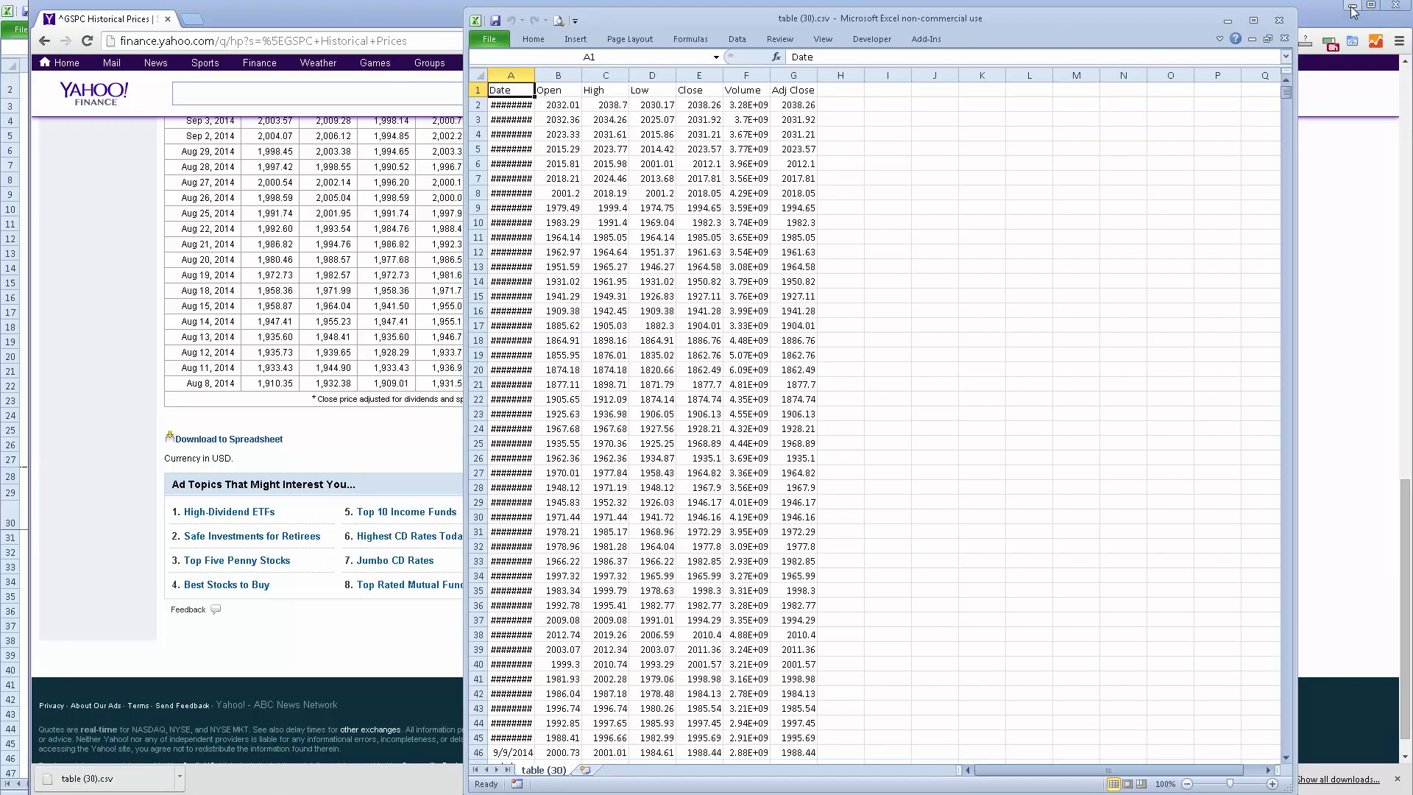
- Bring the dashboard into view beside the CSV and widen the Date column so its dates can be read
drag(29, 28, 727, 70)
click(596, 110)
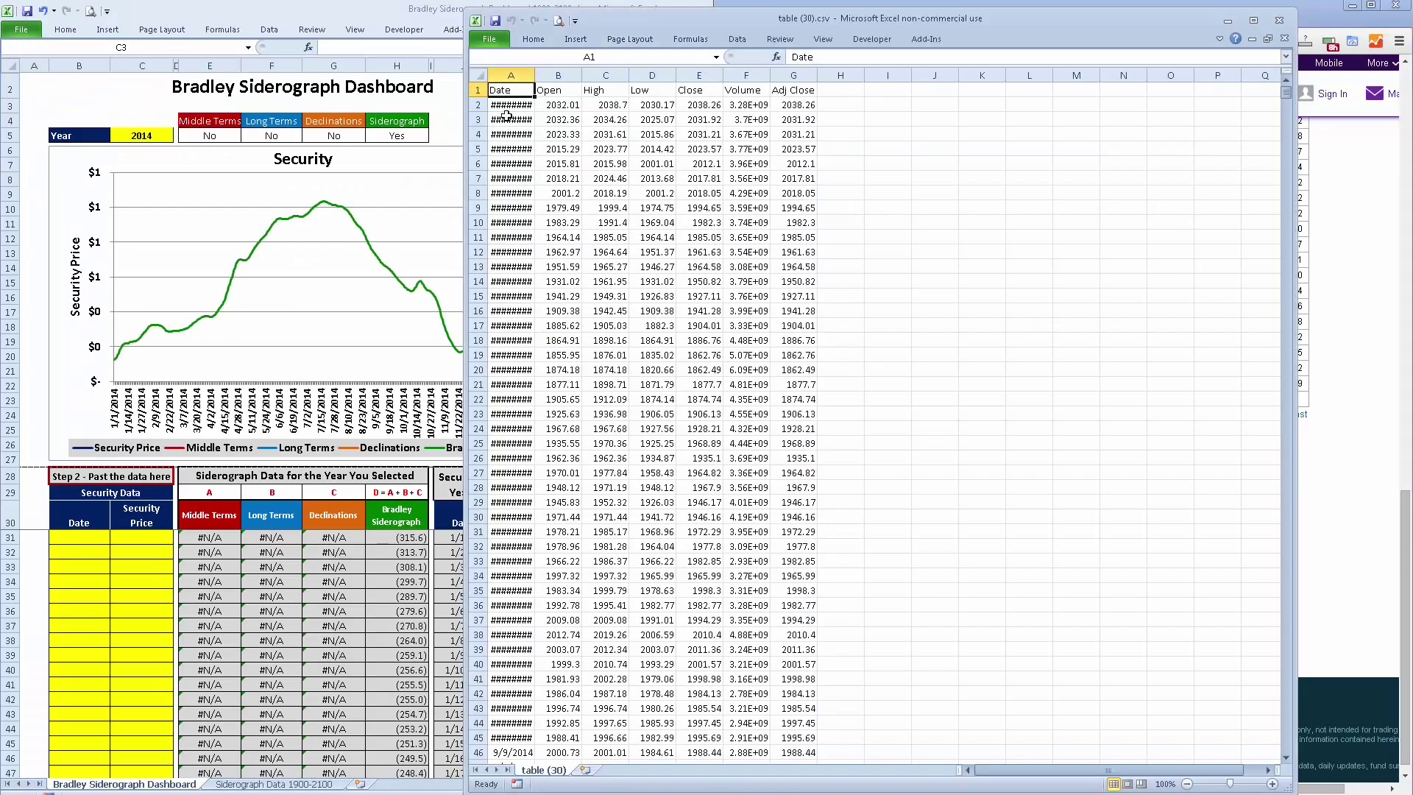
drag(535, 72, 607, 72)
click(548, 75)
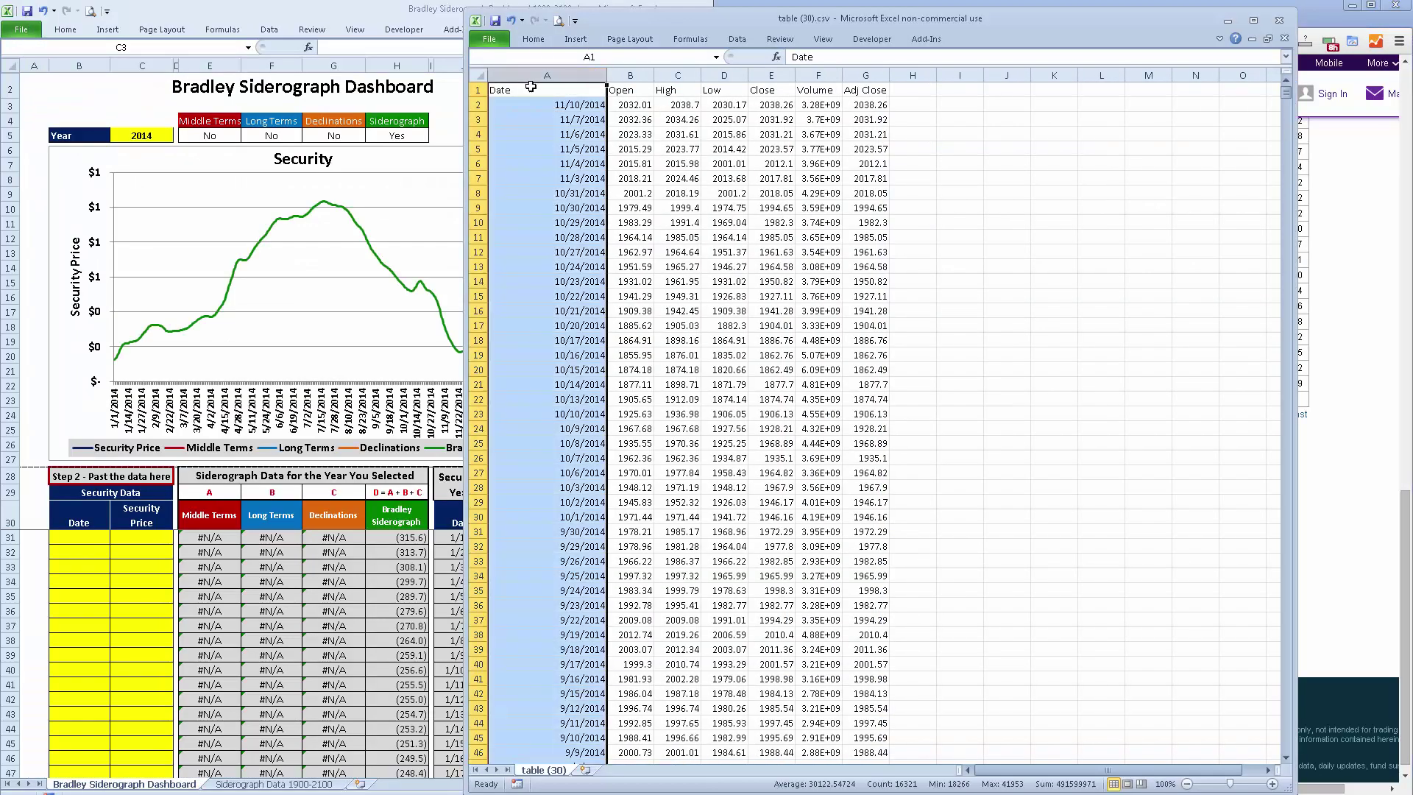
click(856, 77)
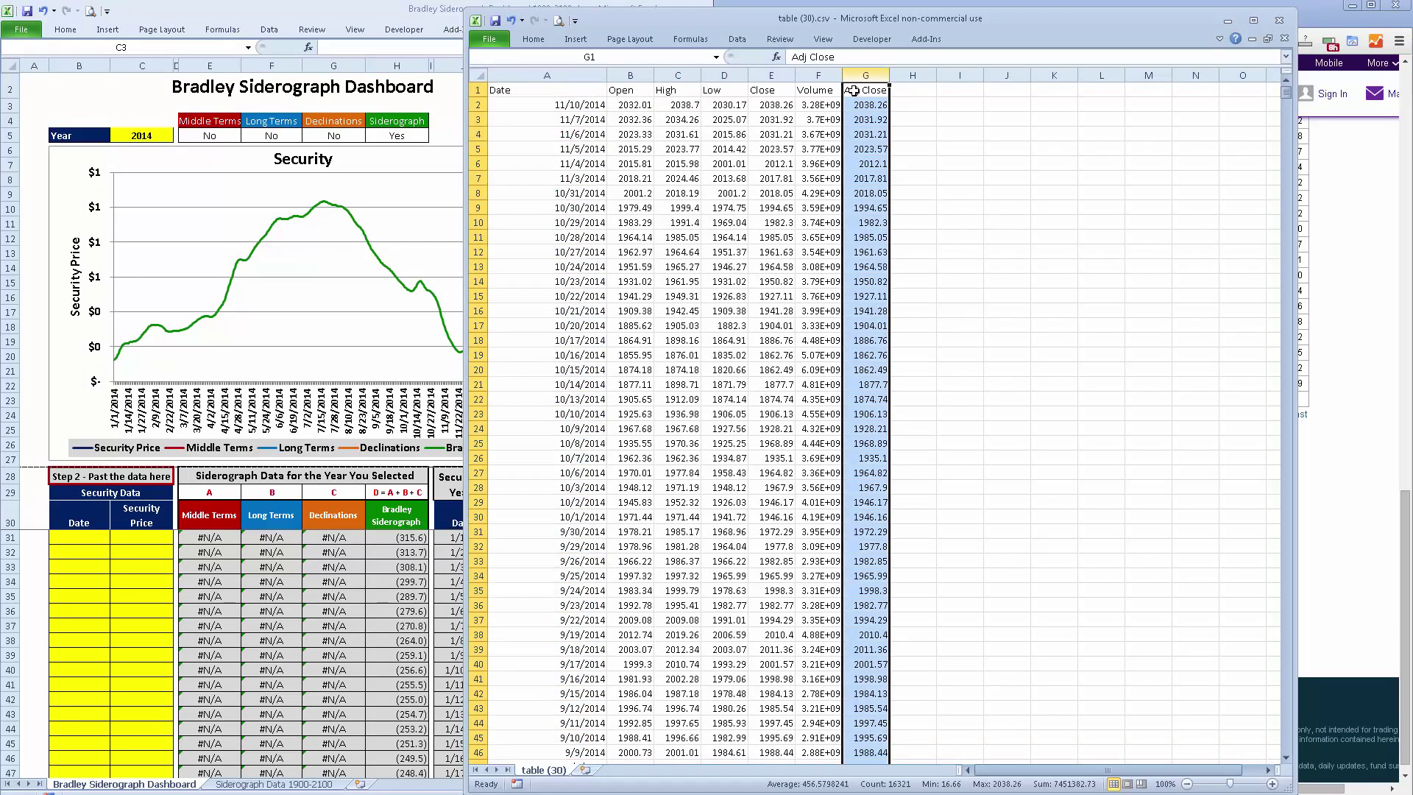
- Move the Date column to column I and the Adj Close column to column J, then fit column I to its dates
click(553, 74)
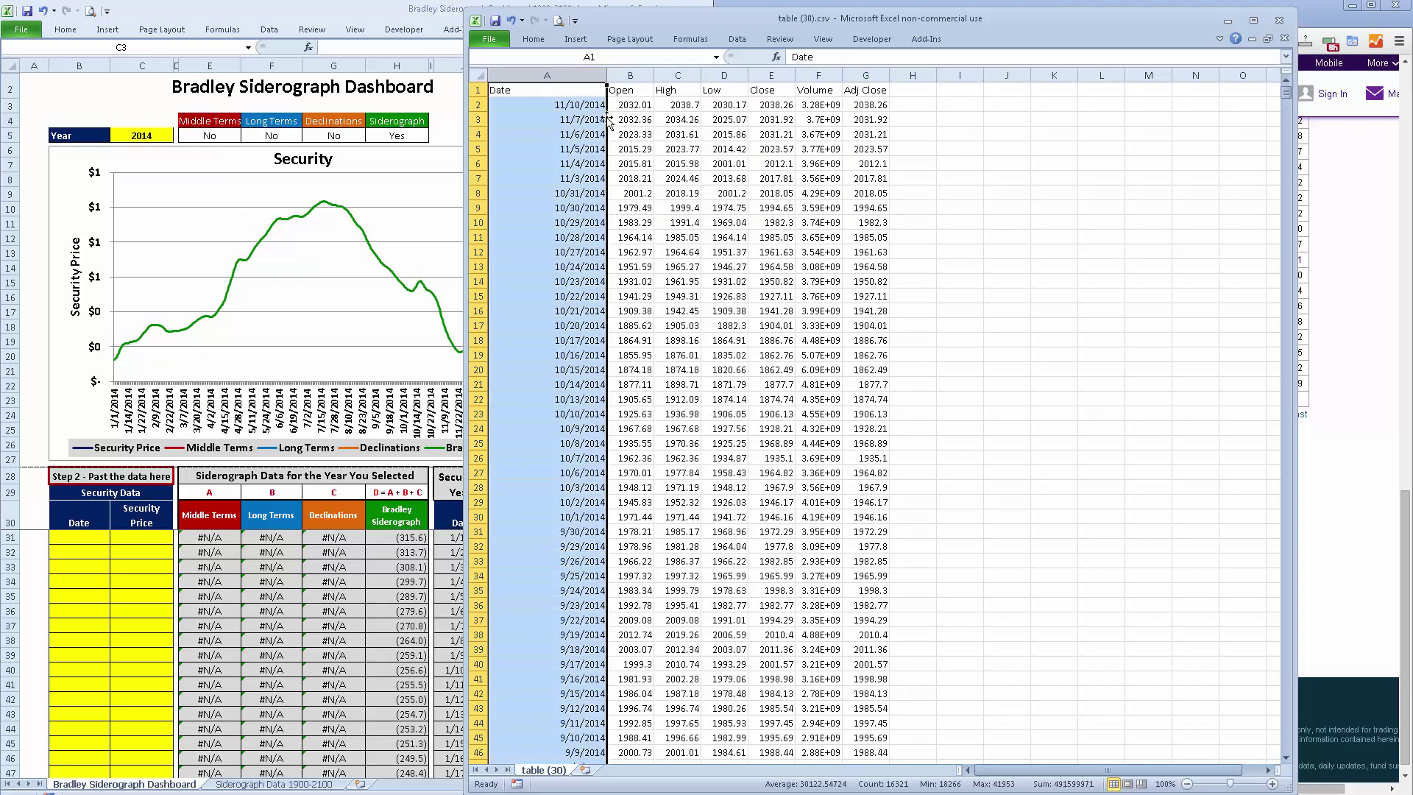
drag(606, 121, 955, 125)
click(792, 75)
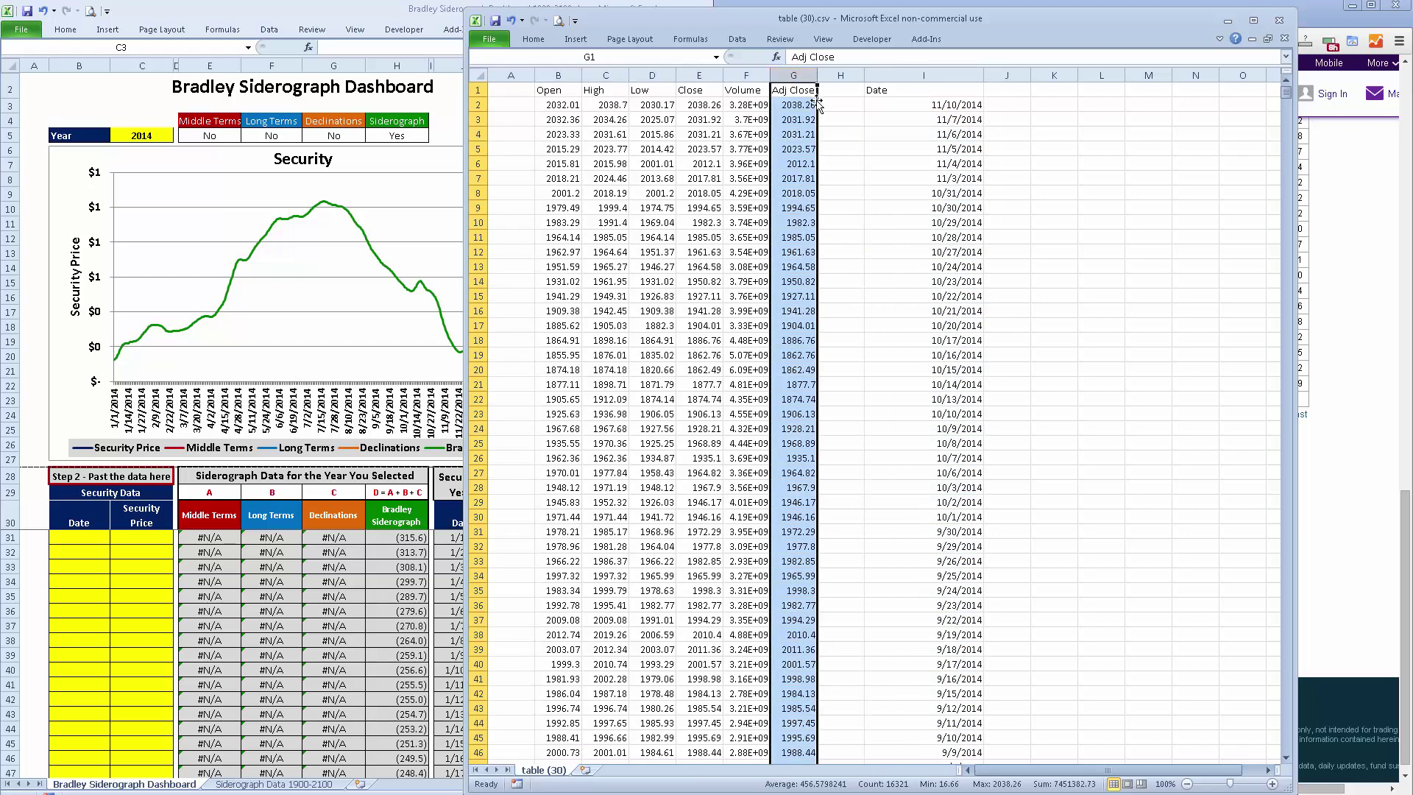
drag(816, 111, 1001, 118)
click(982, 75)
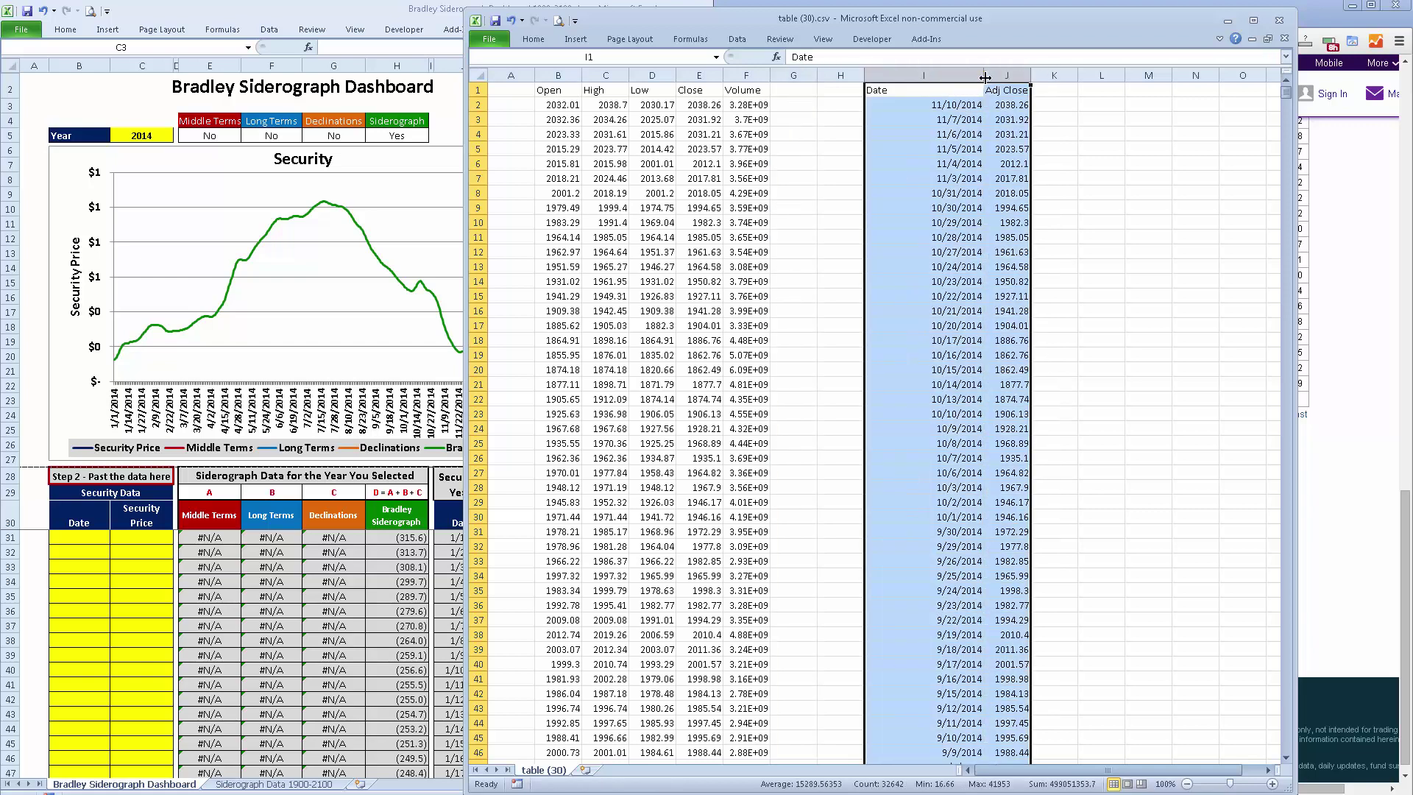
double_click(984, 75)
click(898, 90)
click(946, 90)
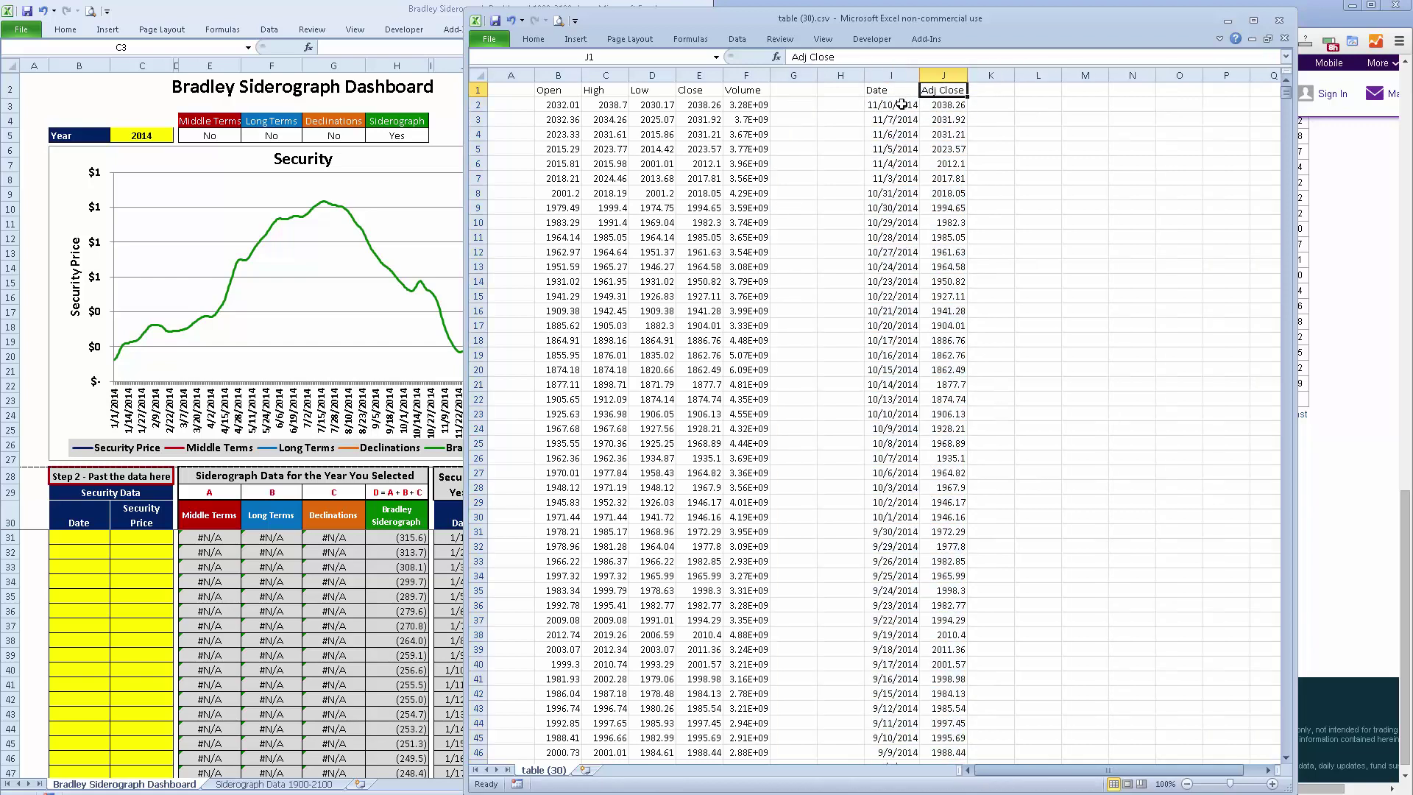
click(902, 105)
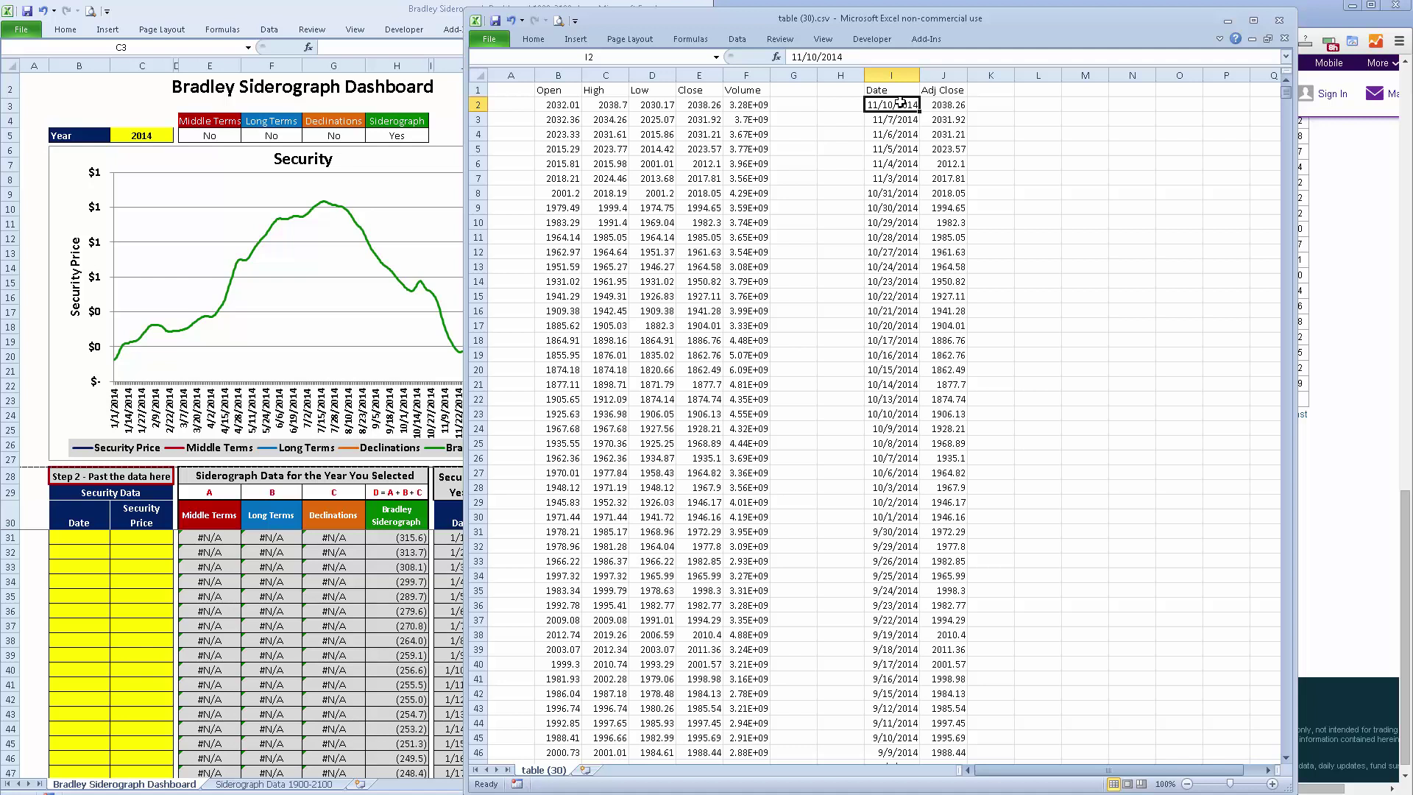
drag(893, 103, 953, 399)
right_click(886, 248)
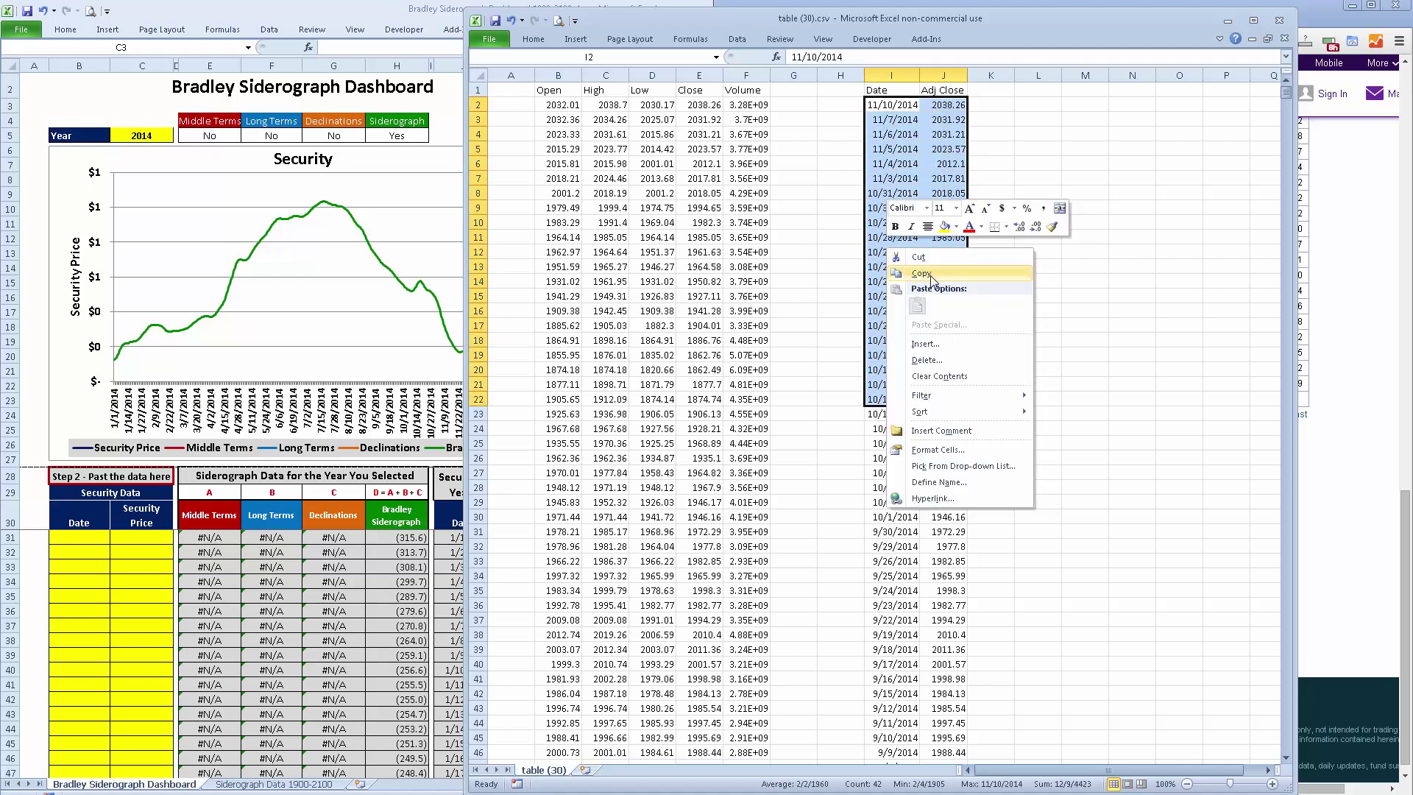
- Copy all date and adjusted close values from I2 down to the last row, without the headers
click(880, 105)
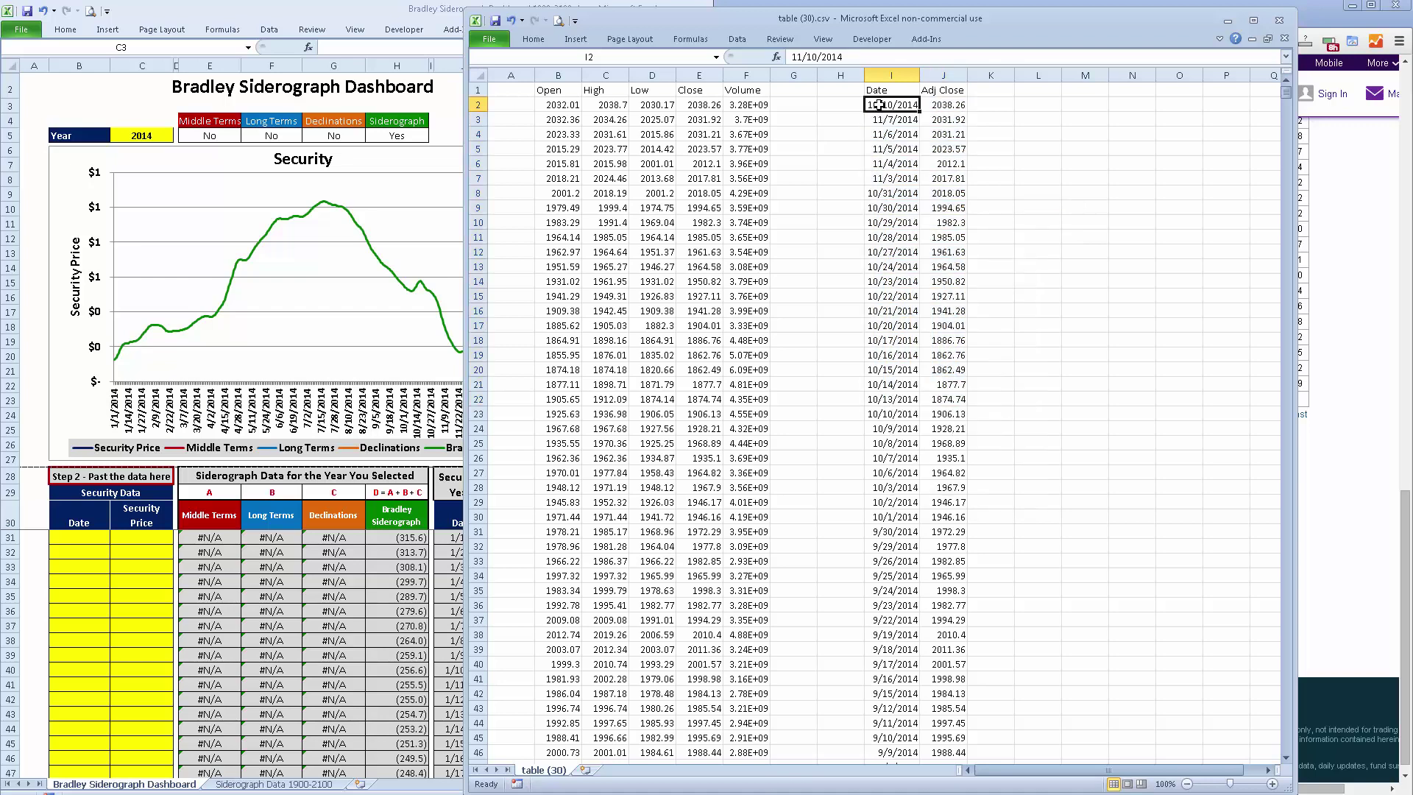
key(ctrl+shift+Right)
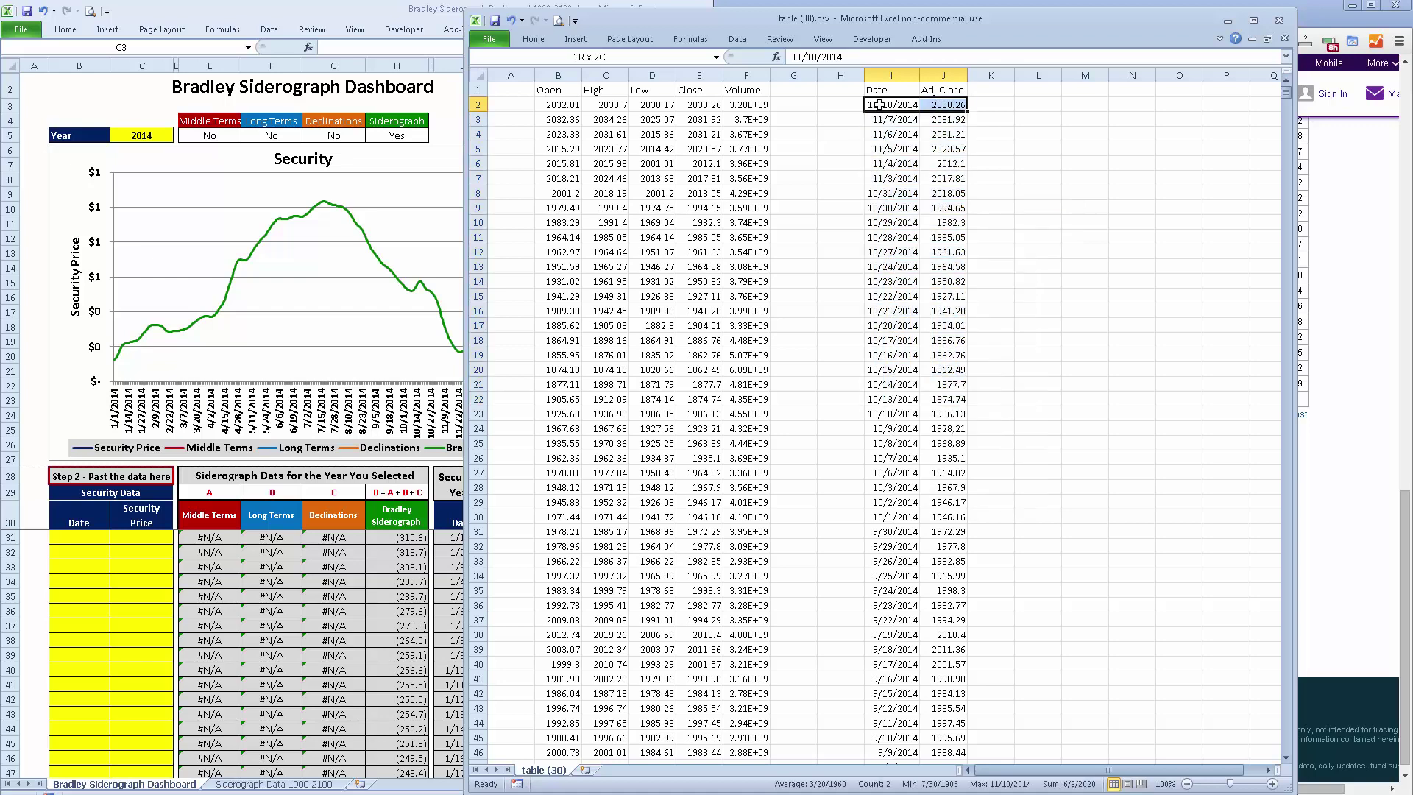
key(ctrl+shift+Down)
key(ctrl+c)
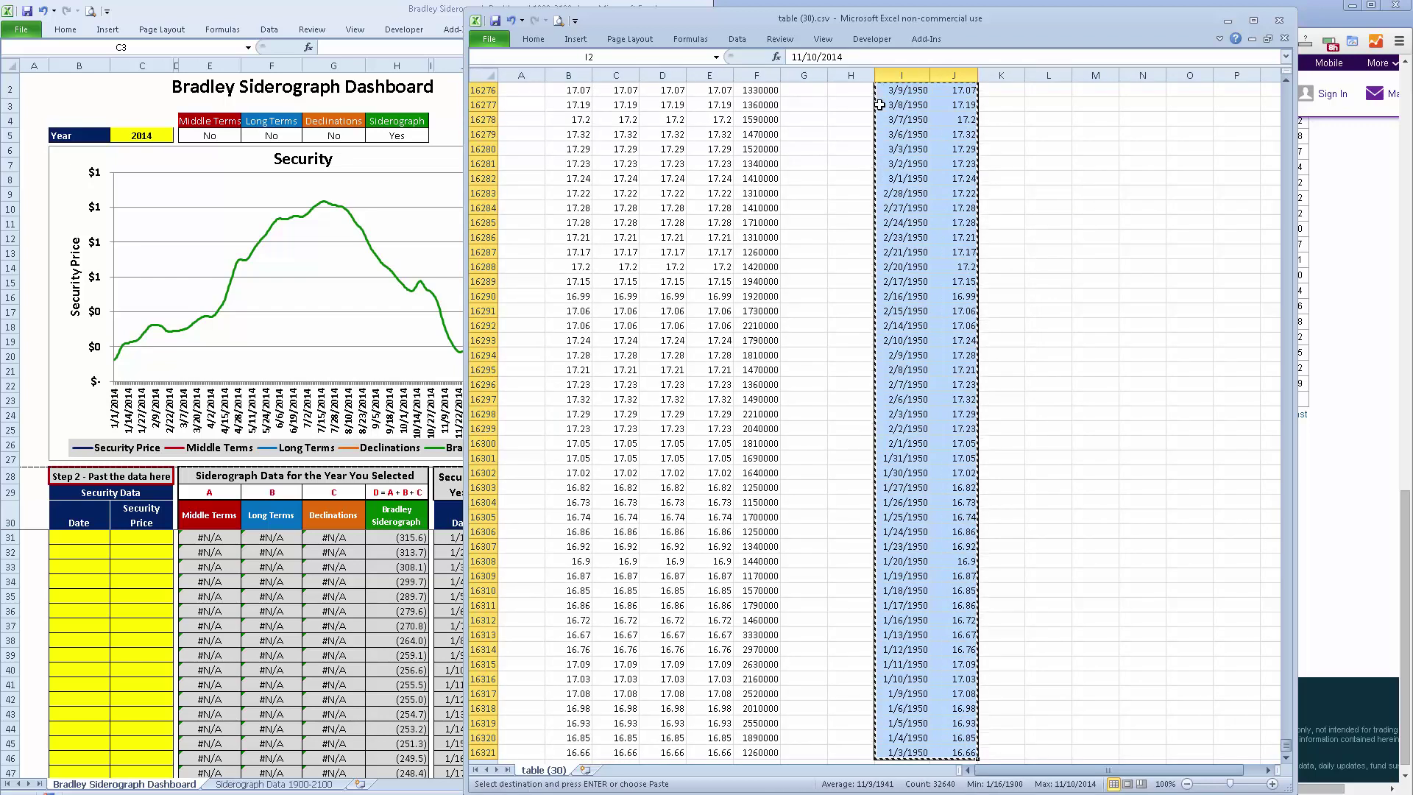
- Switch to the Bradley Siderograph Dashboard workbook and paste the copied data as text into the Security Data columns from B31
key(alt+Tab)
click(86, 536)
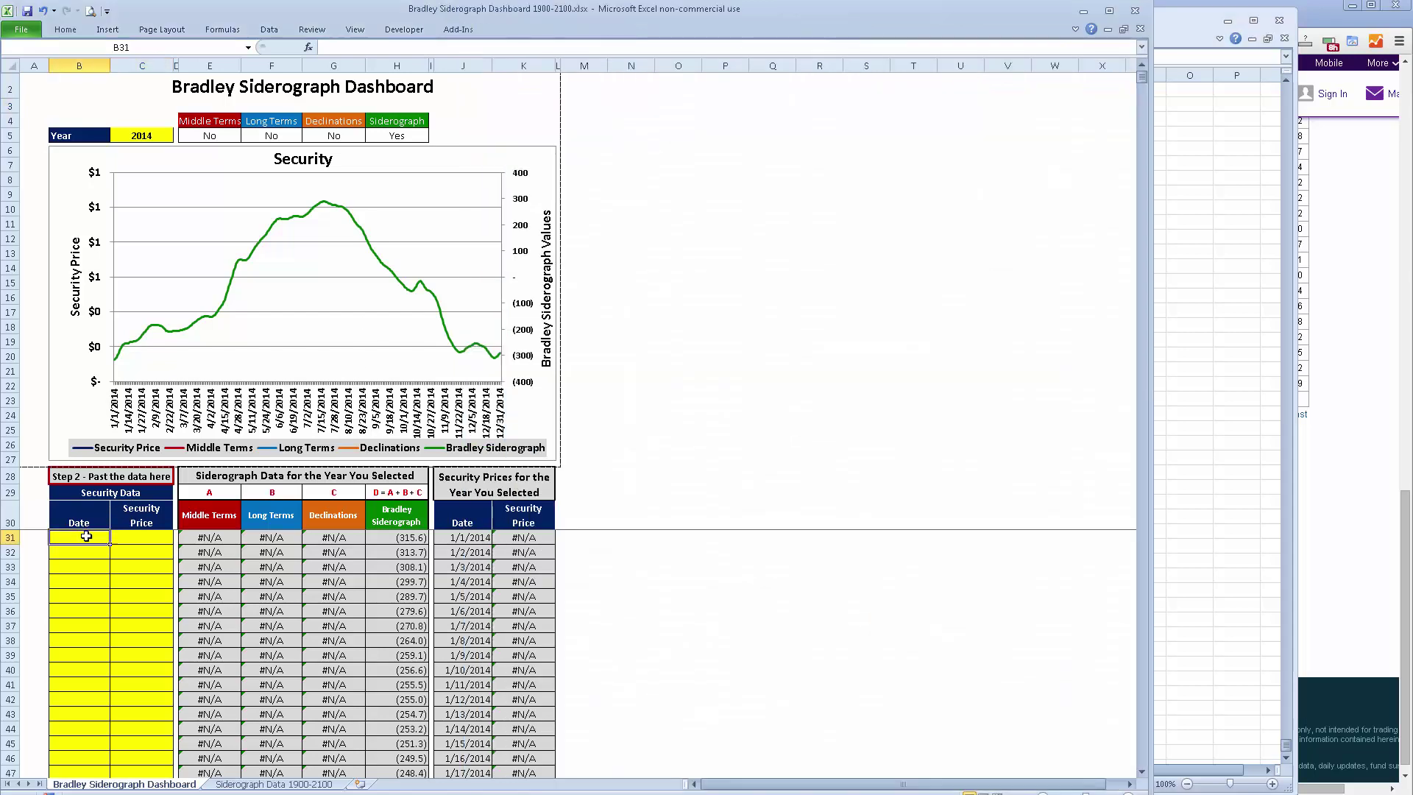
scroll(165, 478, up, 4)
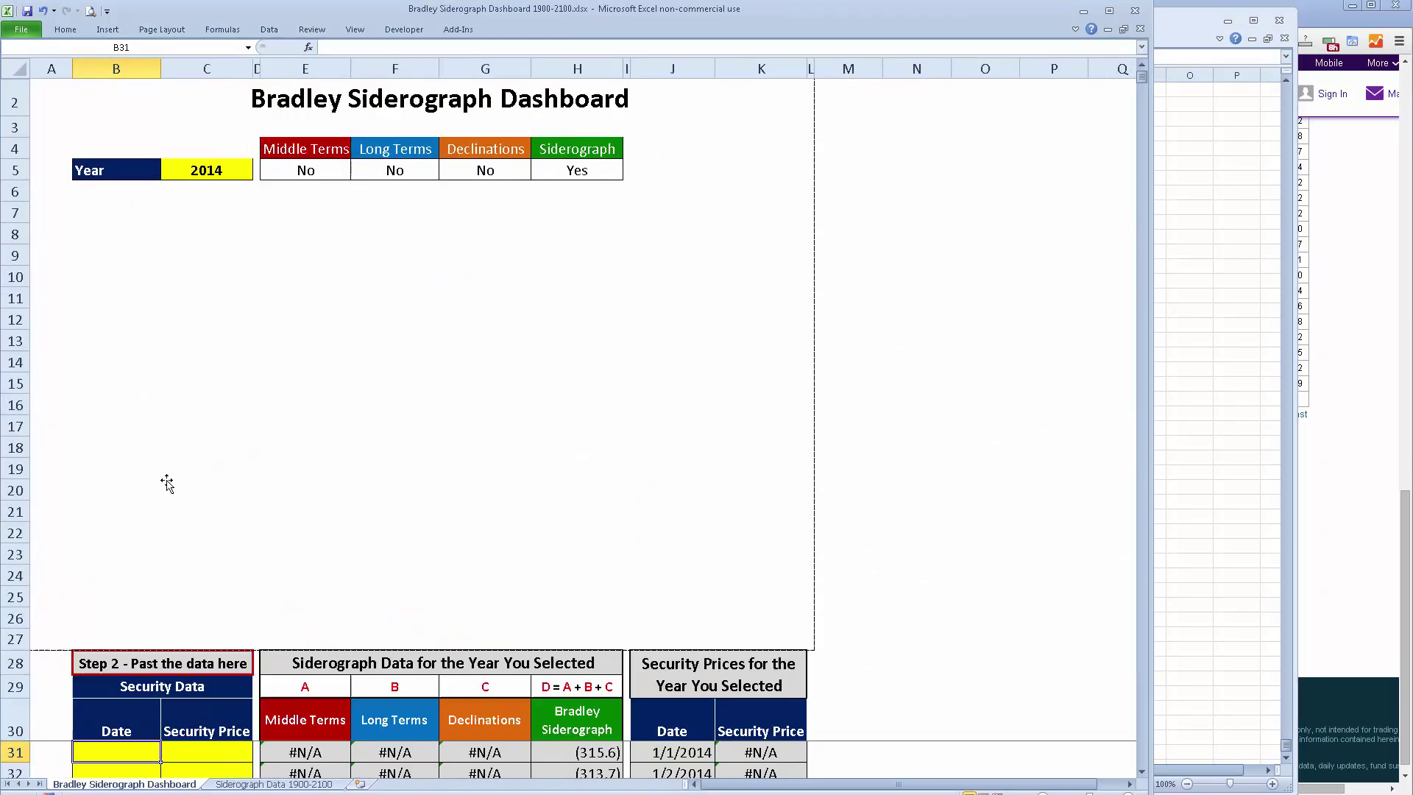
scroll(202, 493, down, 2)
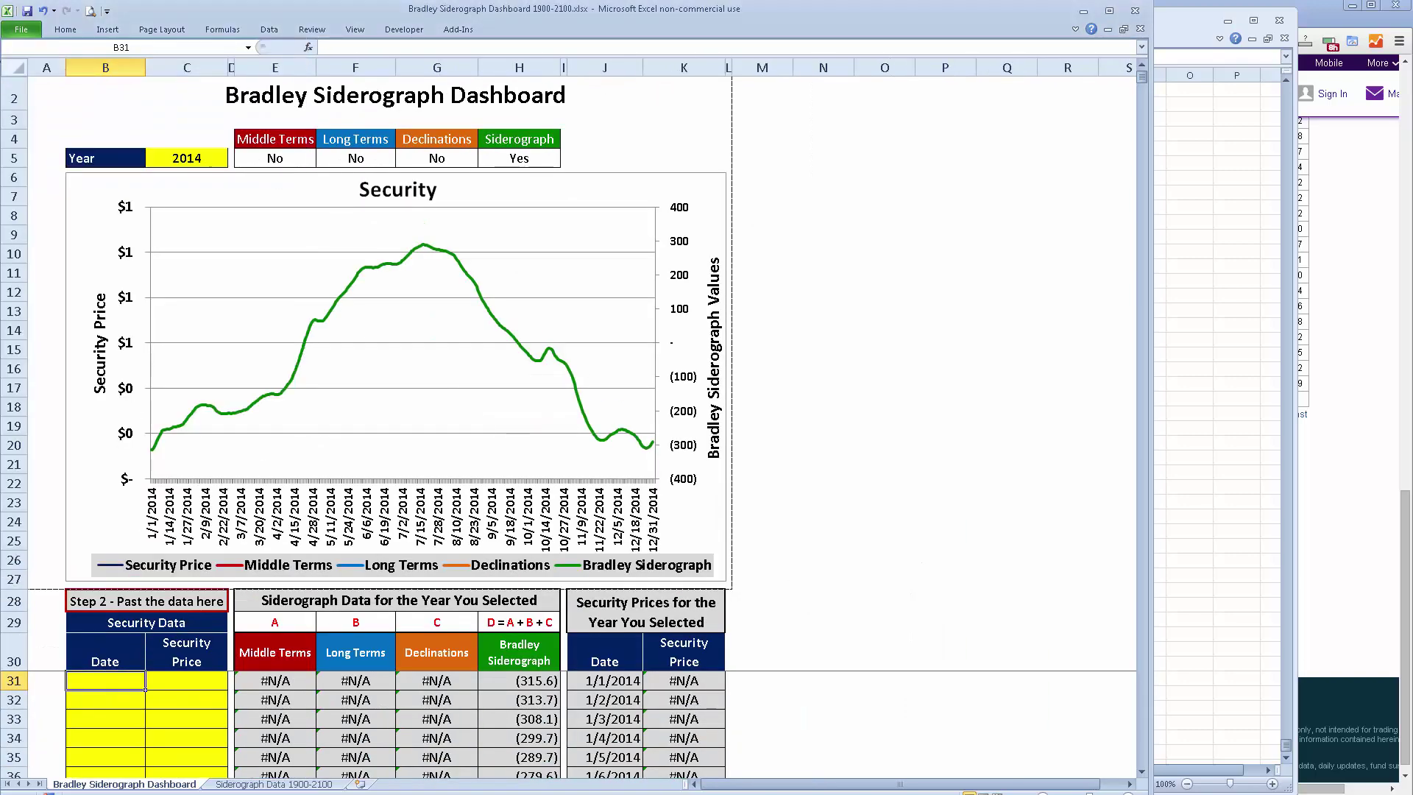
click(2, 66)
click(65, 29)
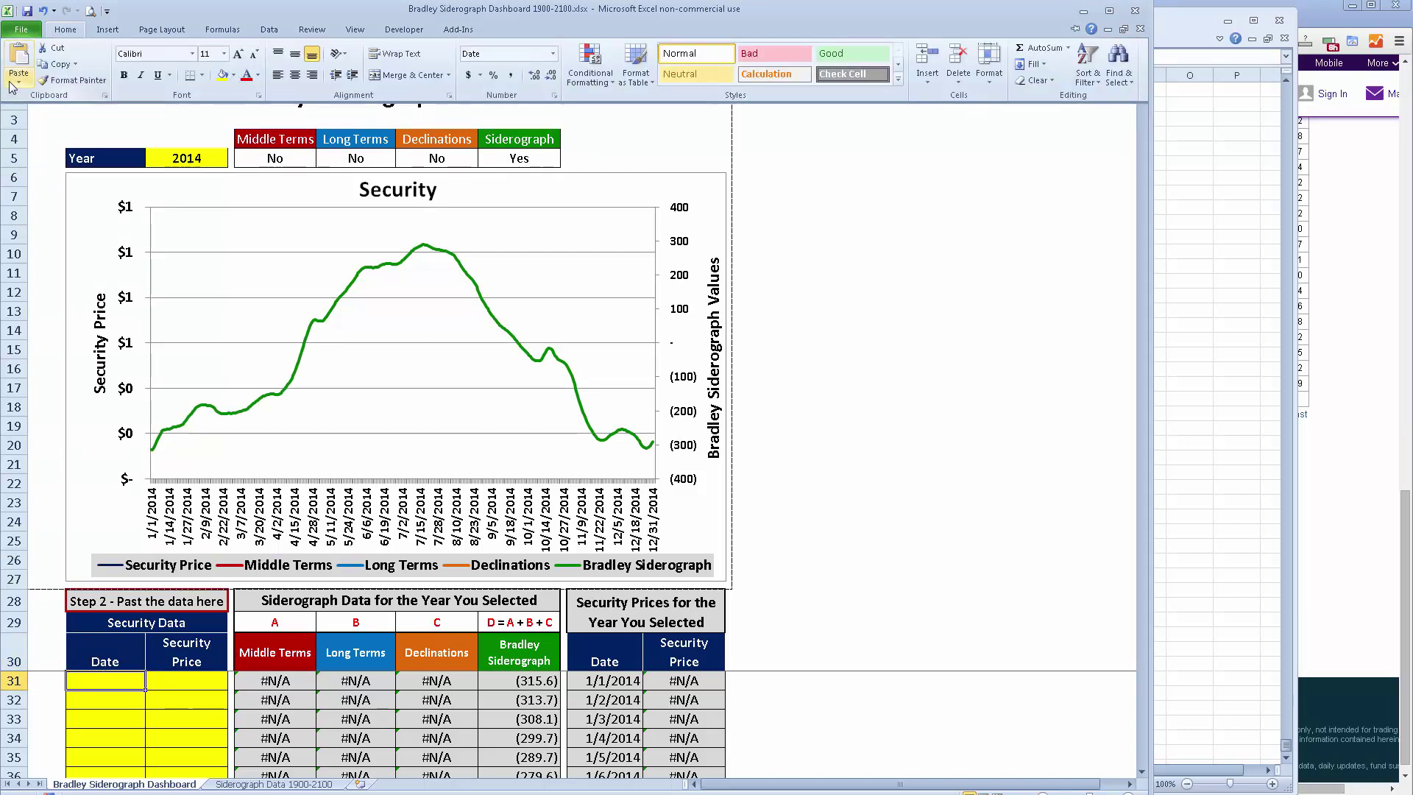
click(20, 87)
click(51, 144)
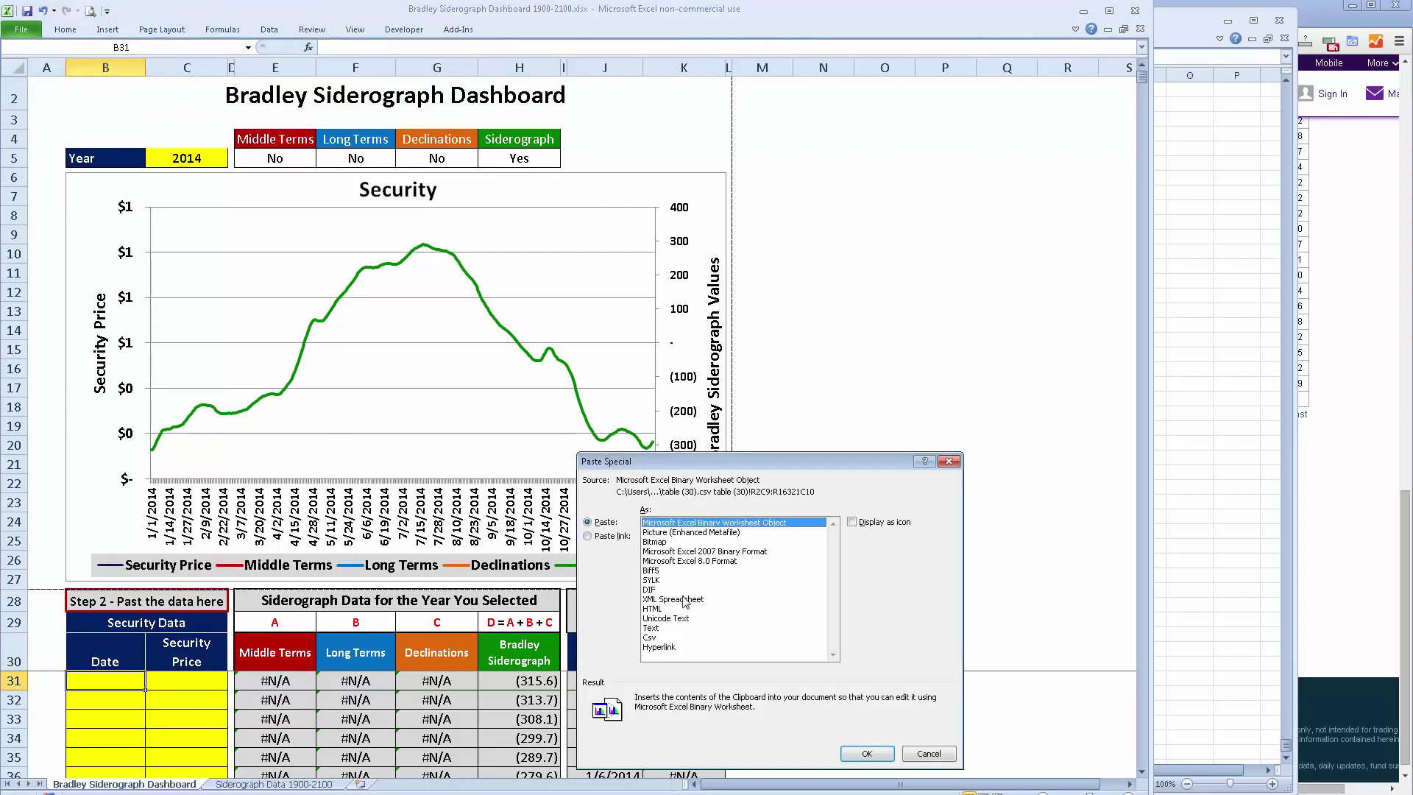
double_click(653, 628)
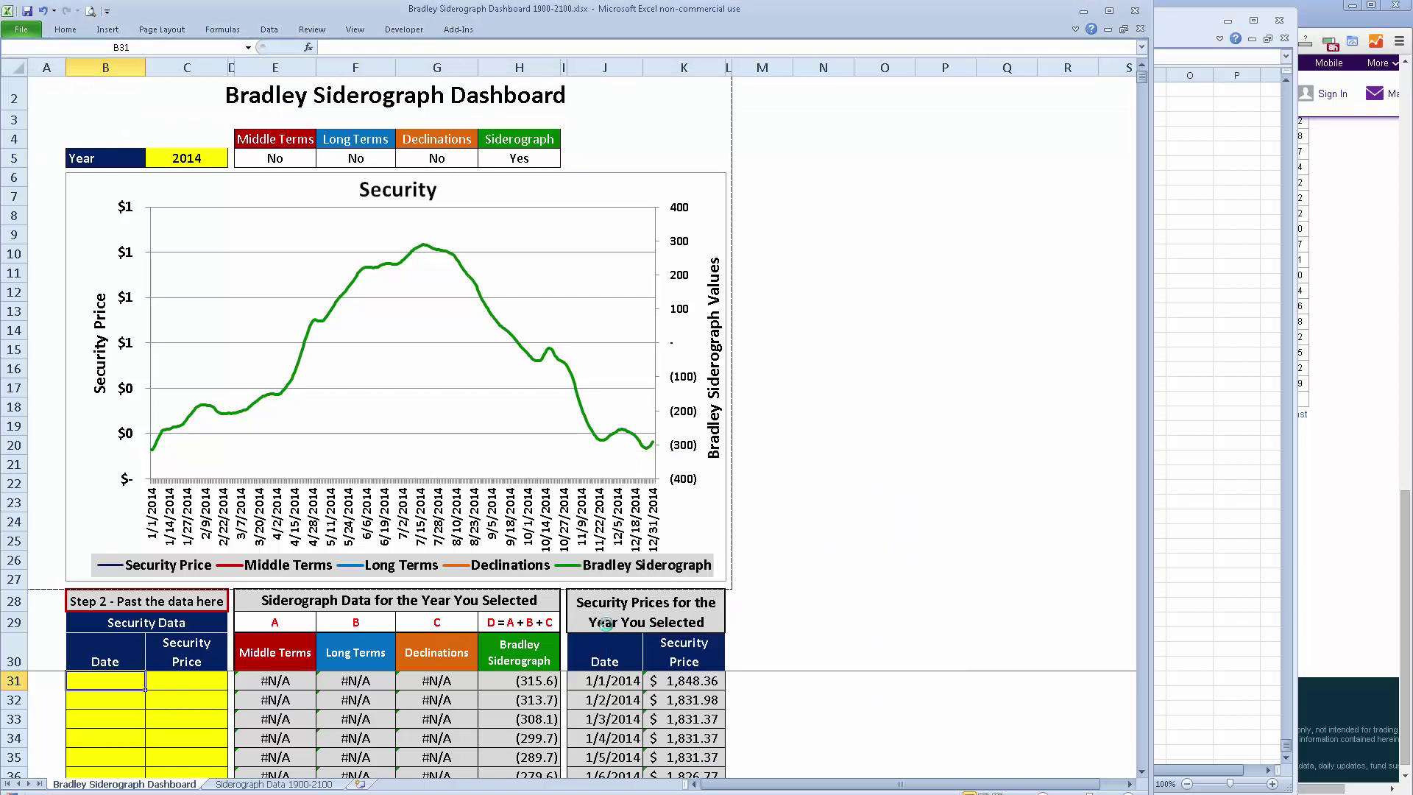
drag(119, 675, 190, 715)
click(136, 681)
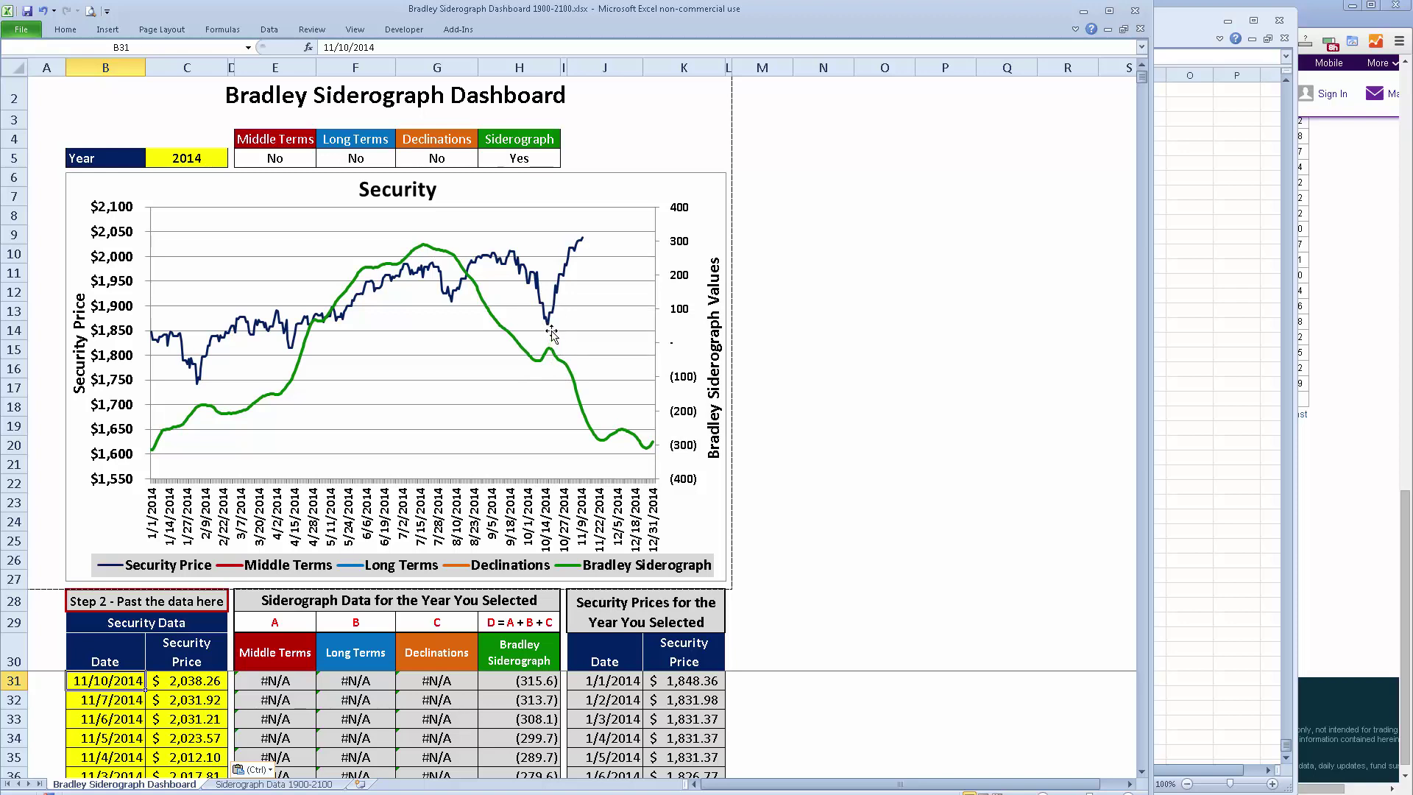
- Set the Middle Terms switch to Yes and the Siderograph switch to No to compare Middle Terms with the security price
click(327, 161)
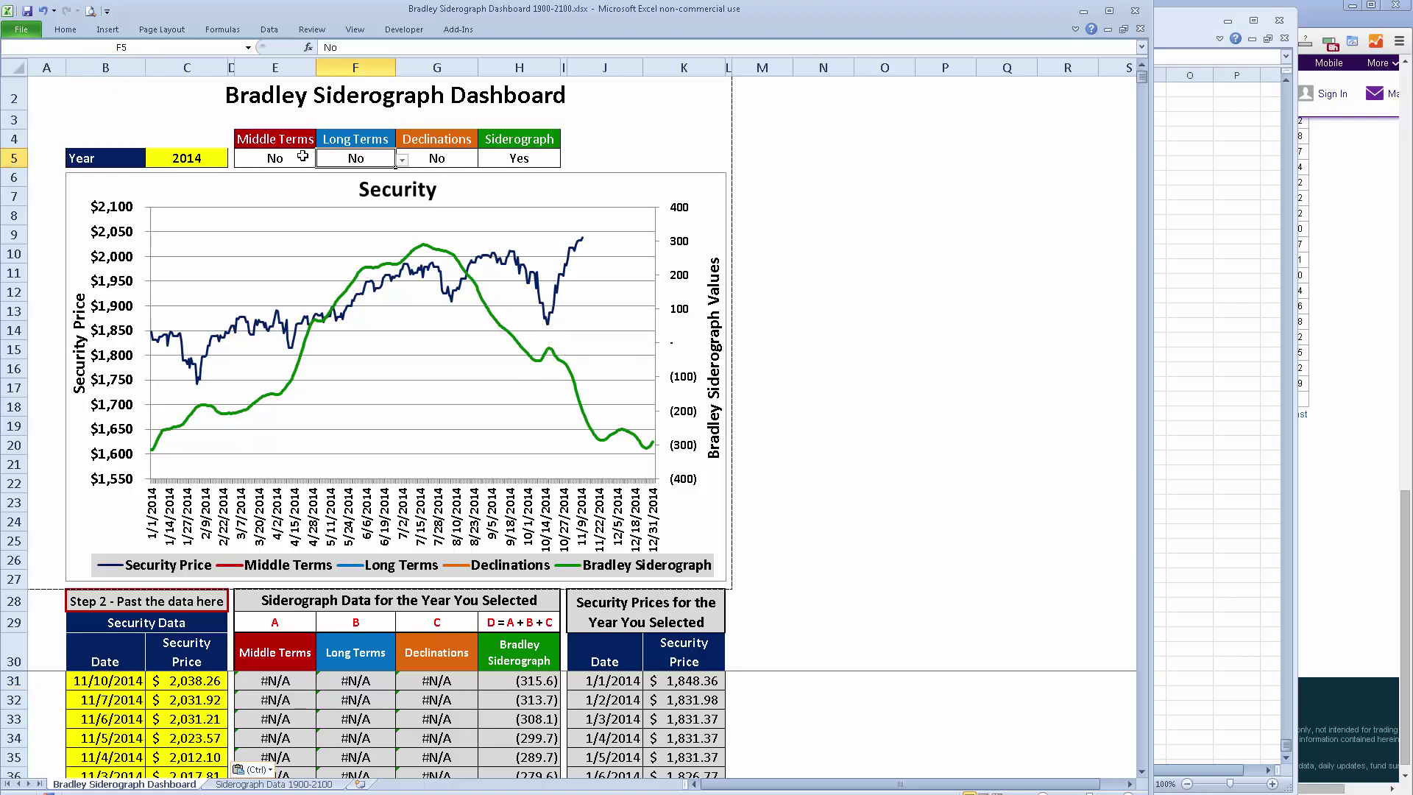
click(309, 155)
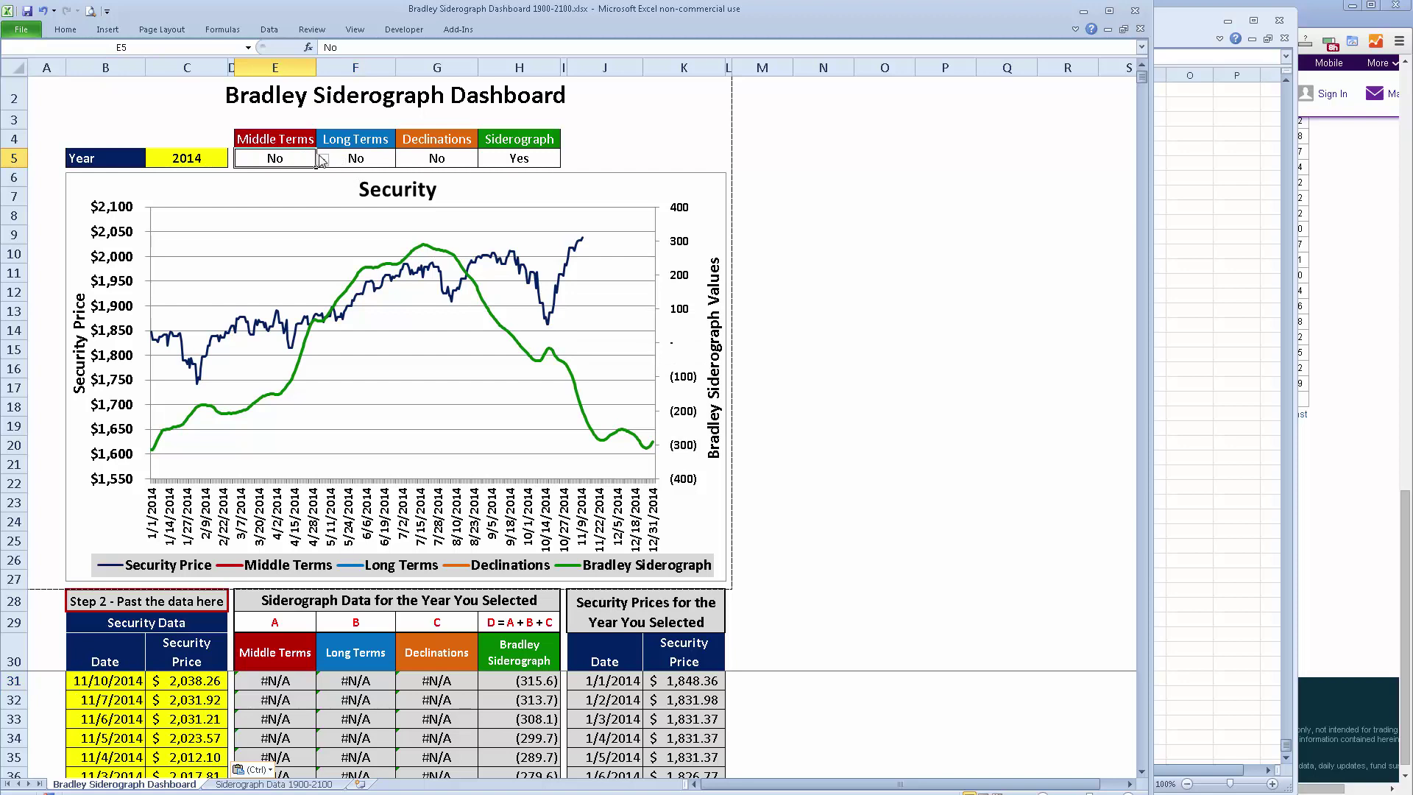
click(321, 160)
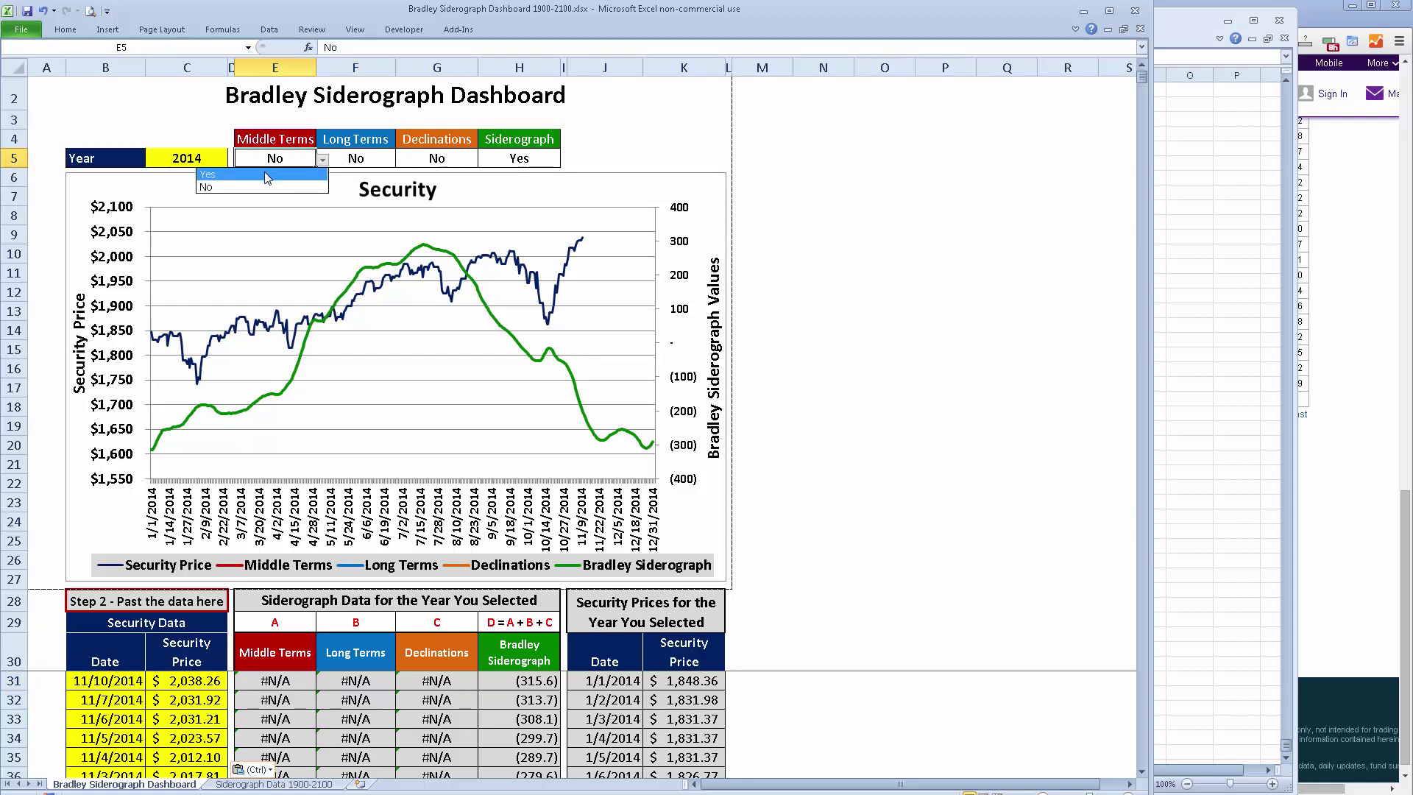
click(265, 175)
click(522, 158)
click(565, 160)
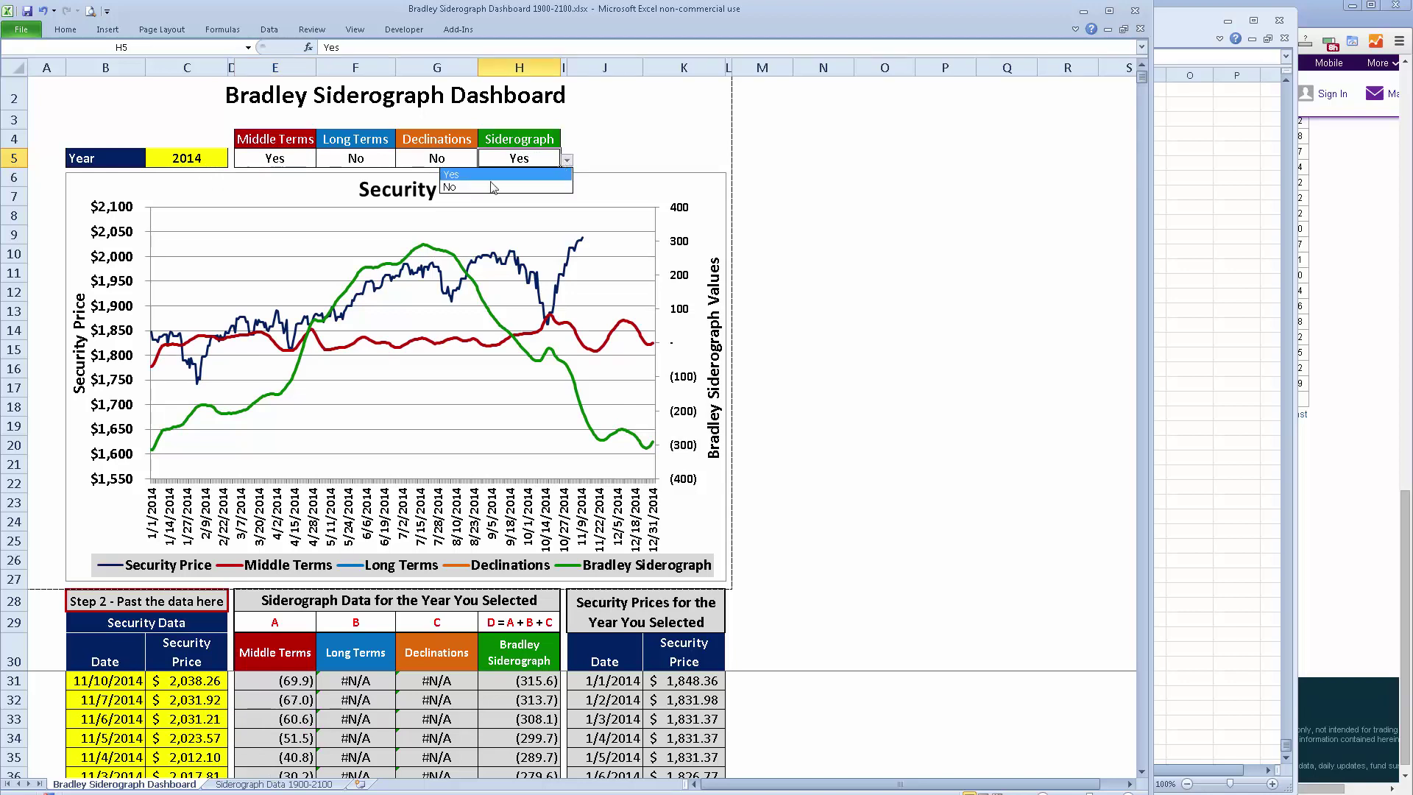
click(480, 190)
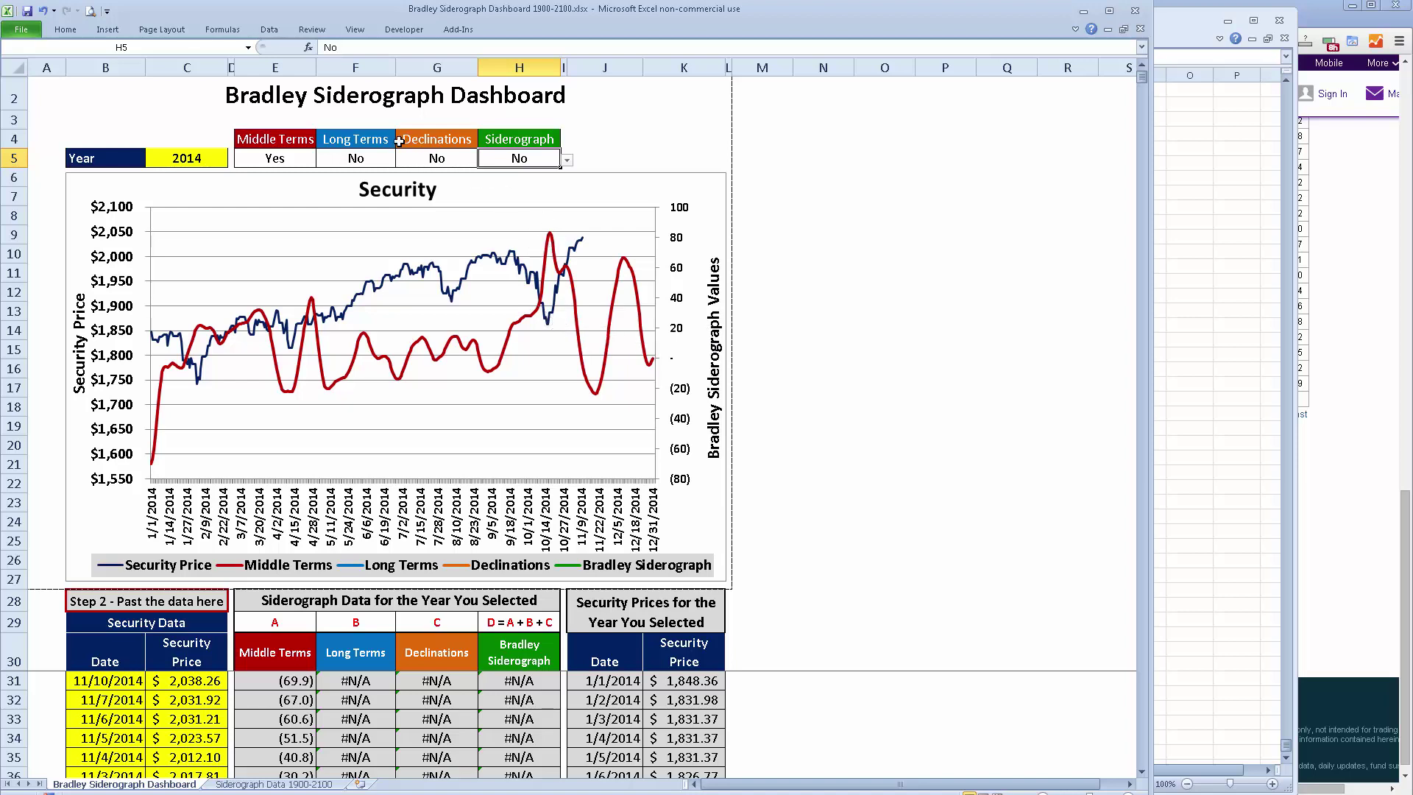
- Set the Middle Terms switch back to No and the Siderograph switch back to Yes
click(388, 159)
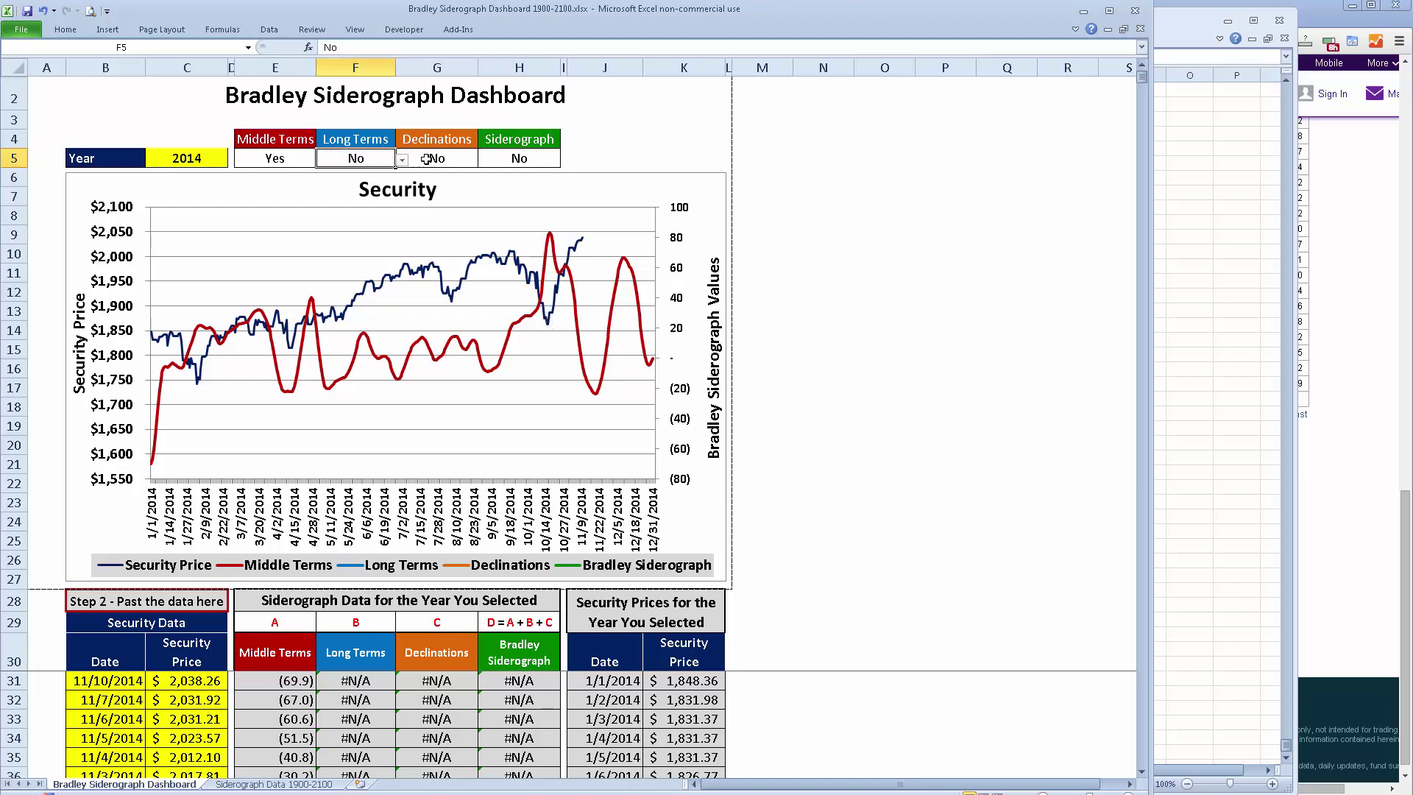
click(296, 159)
click(322, 160)
click(262, 188)
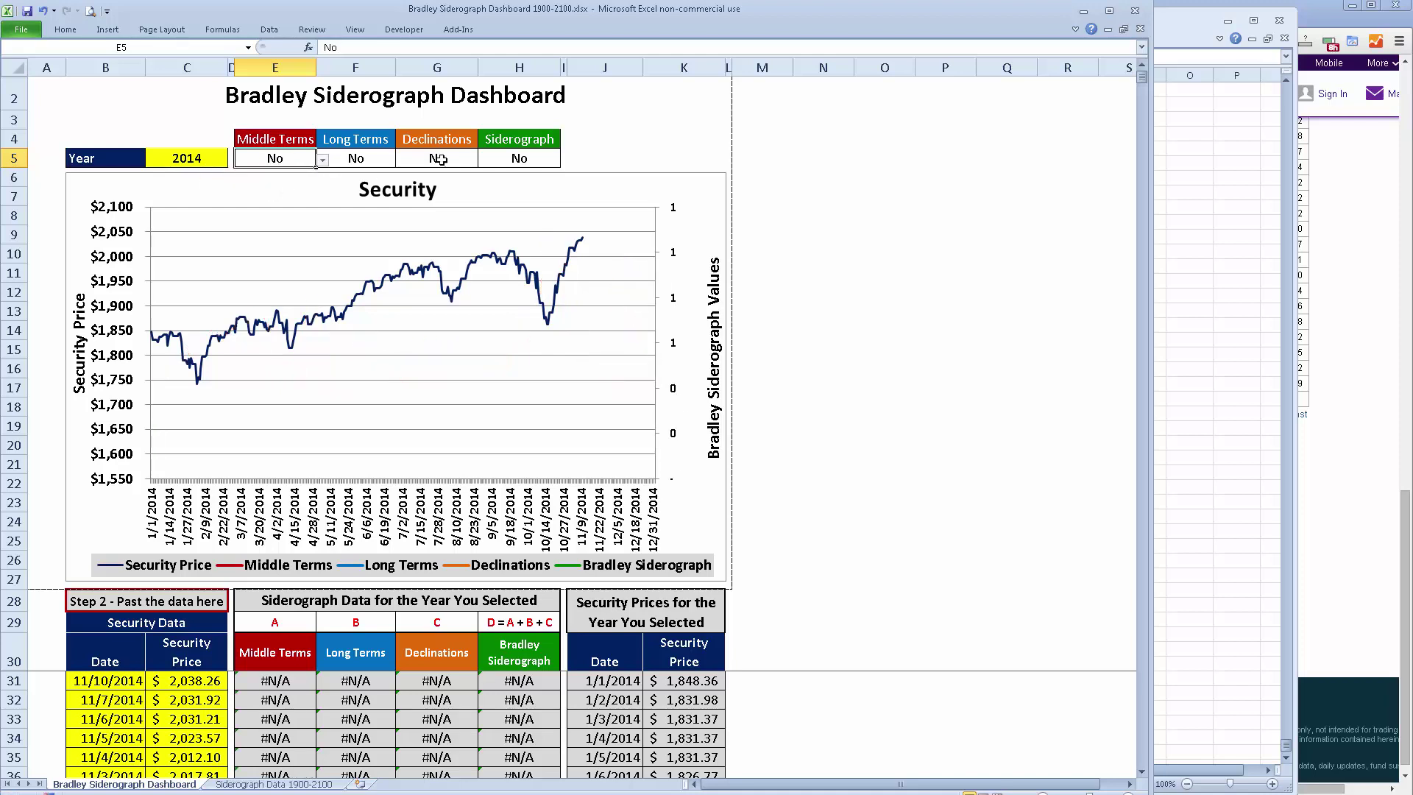
click(545, 159)
click(565, 159)
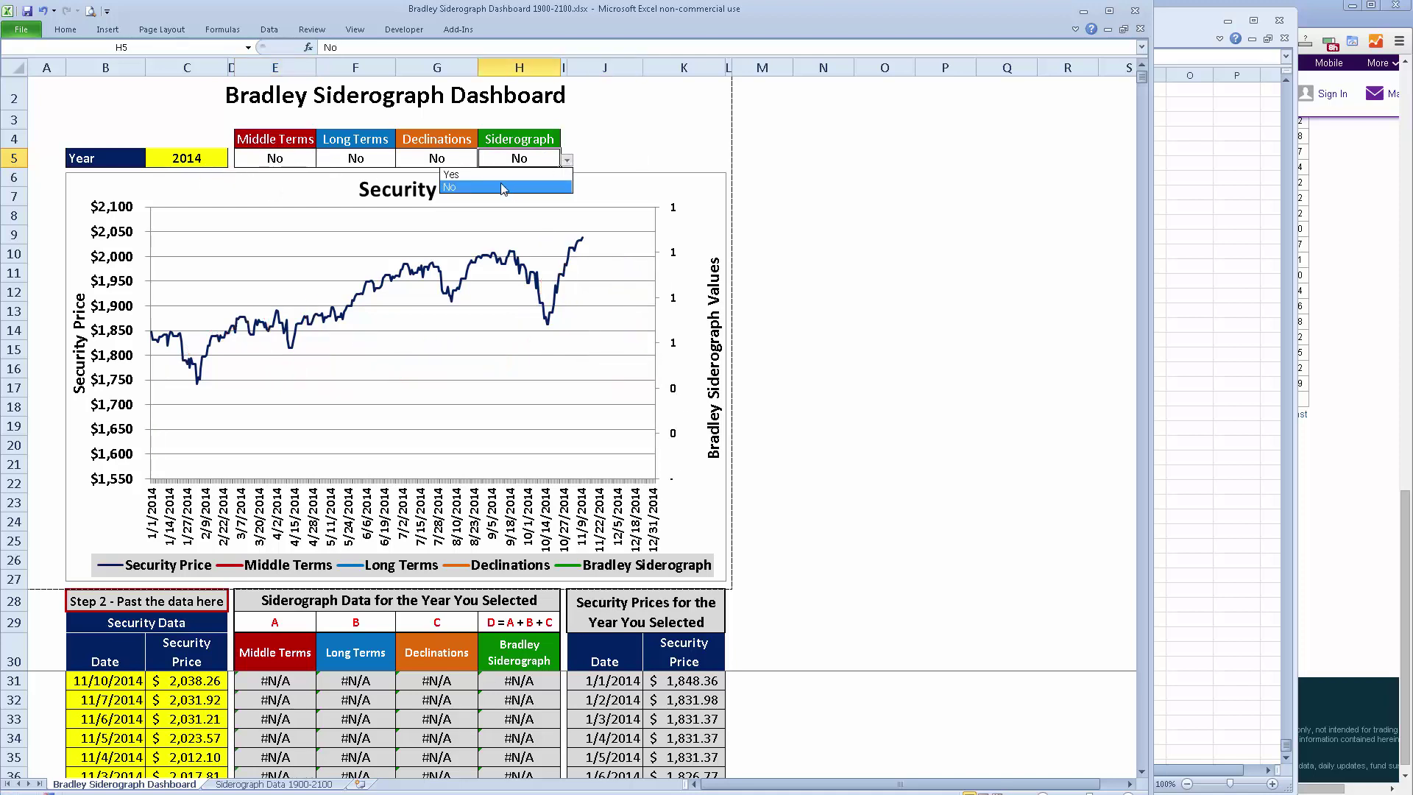
click(494, 175)
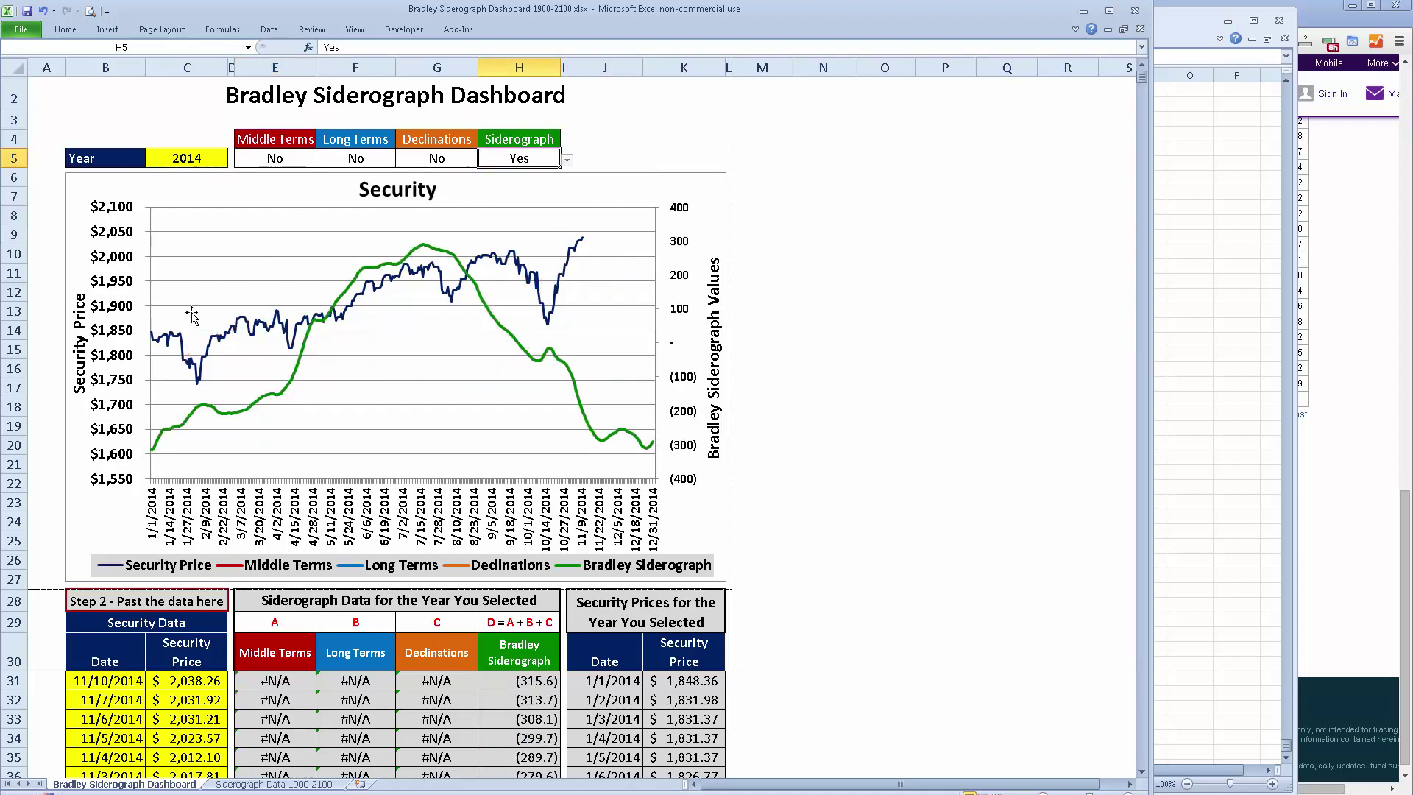
- Set the dashboard's year in C5 to 1900
click(182, 159)
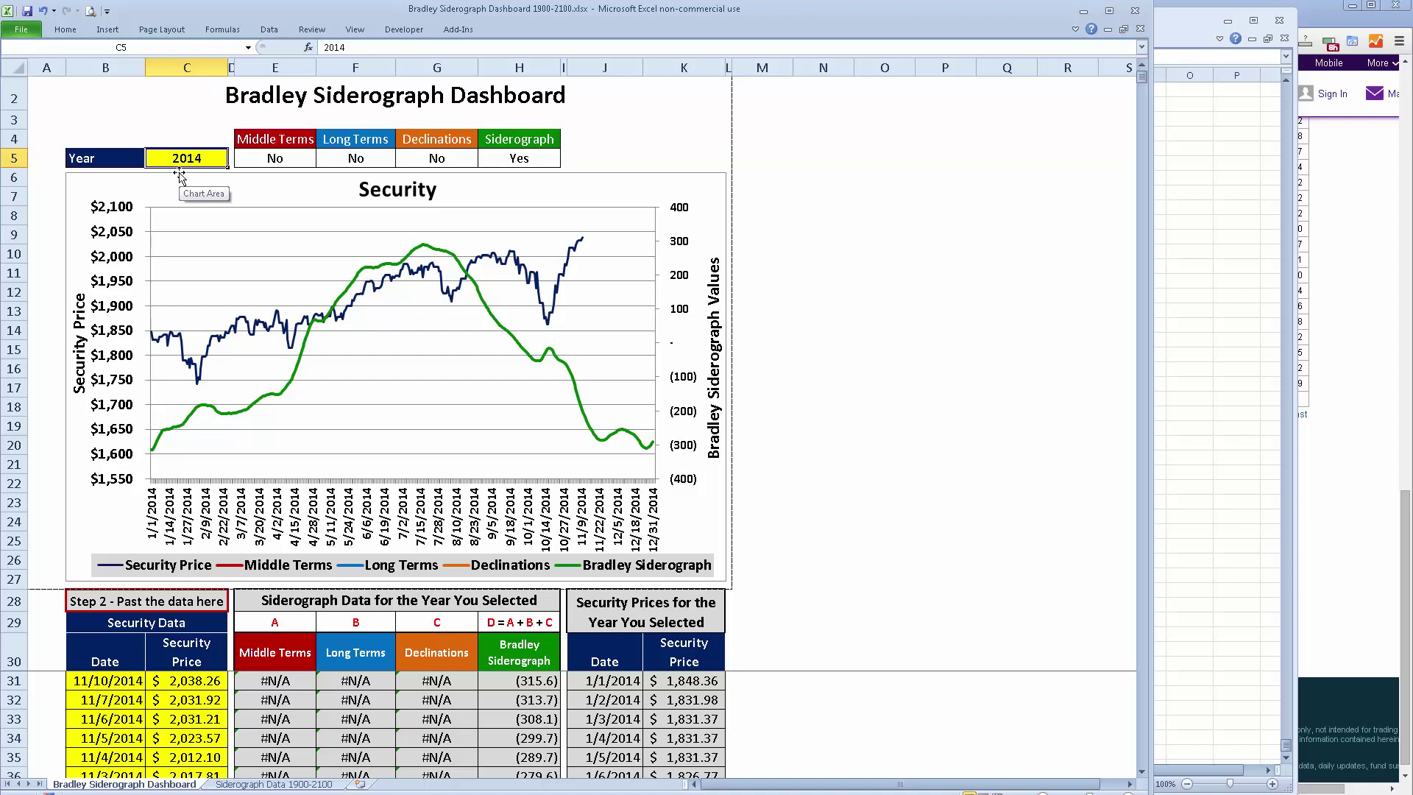
text(1900)
key(Return)
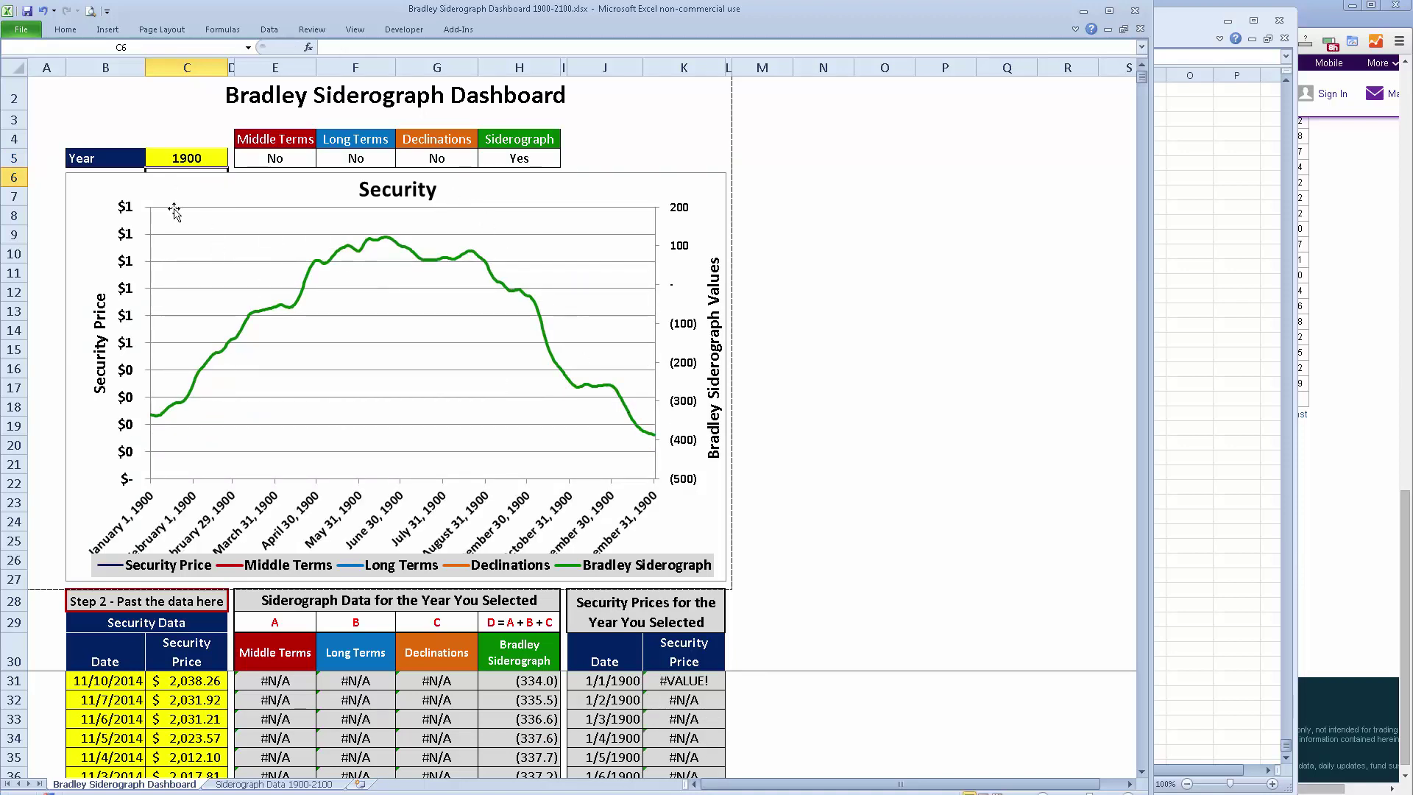
click(190, 161)
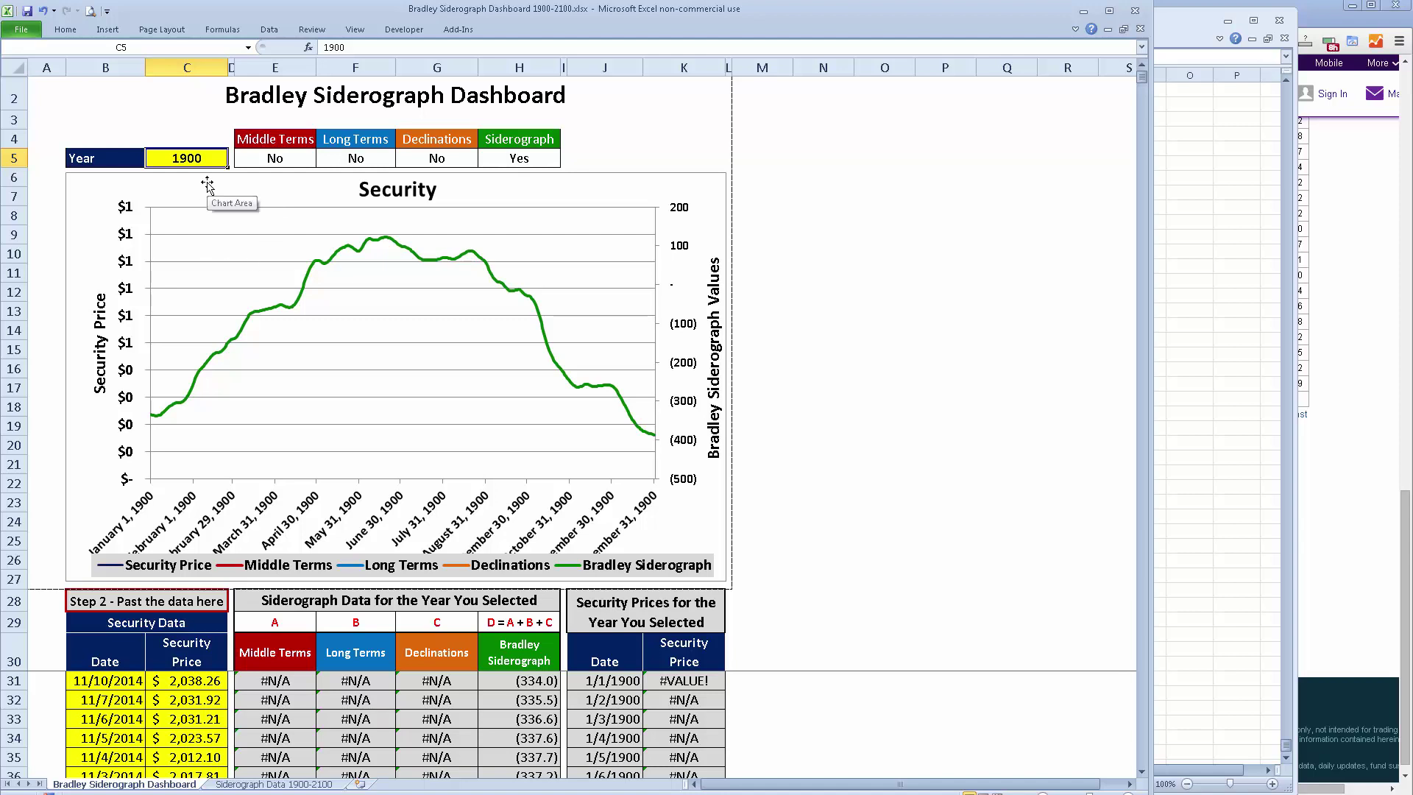
- Set the dashboard's year in C5 to 1950
text(194)
key(BackSpace)
text(50)
key(Return)
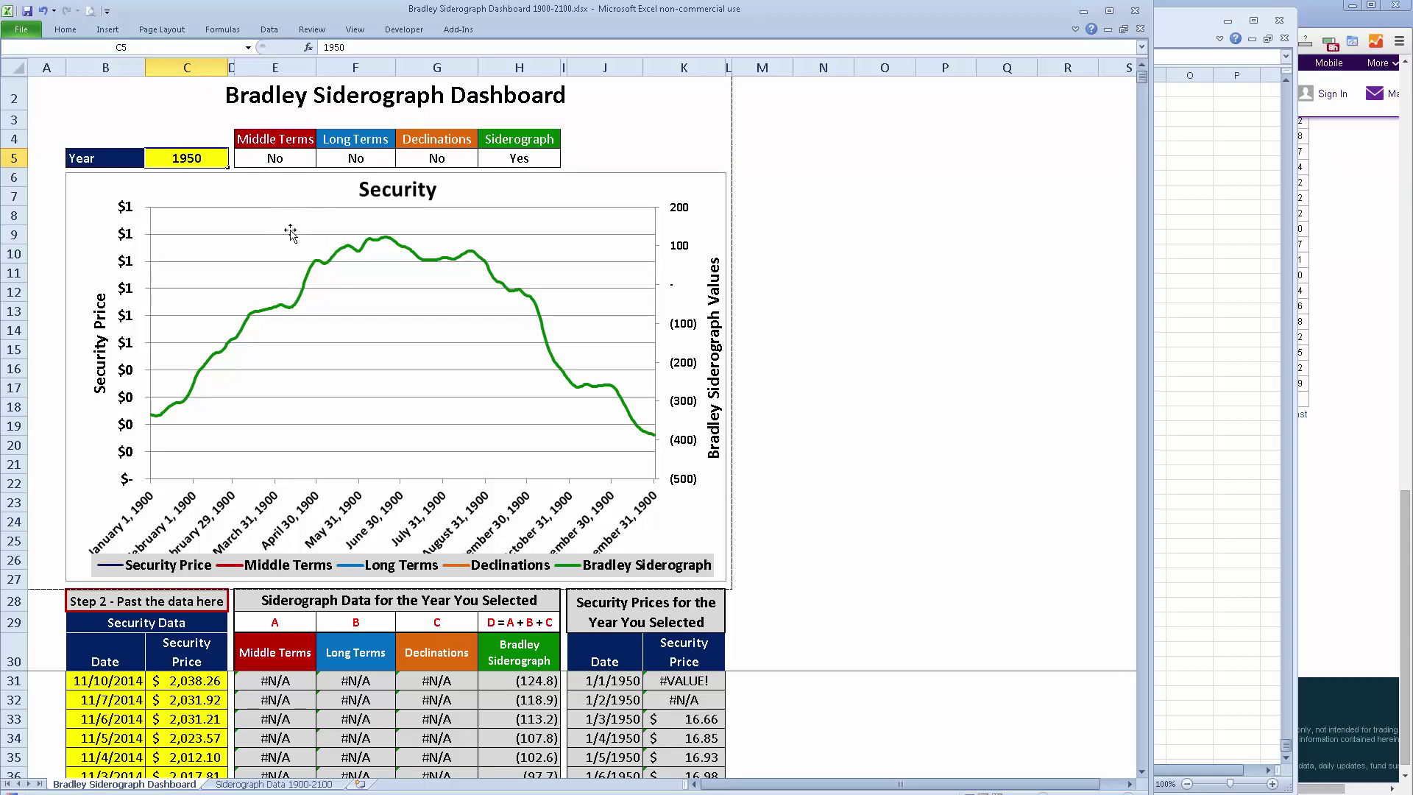
click(205, 157)
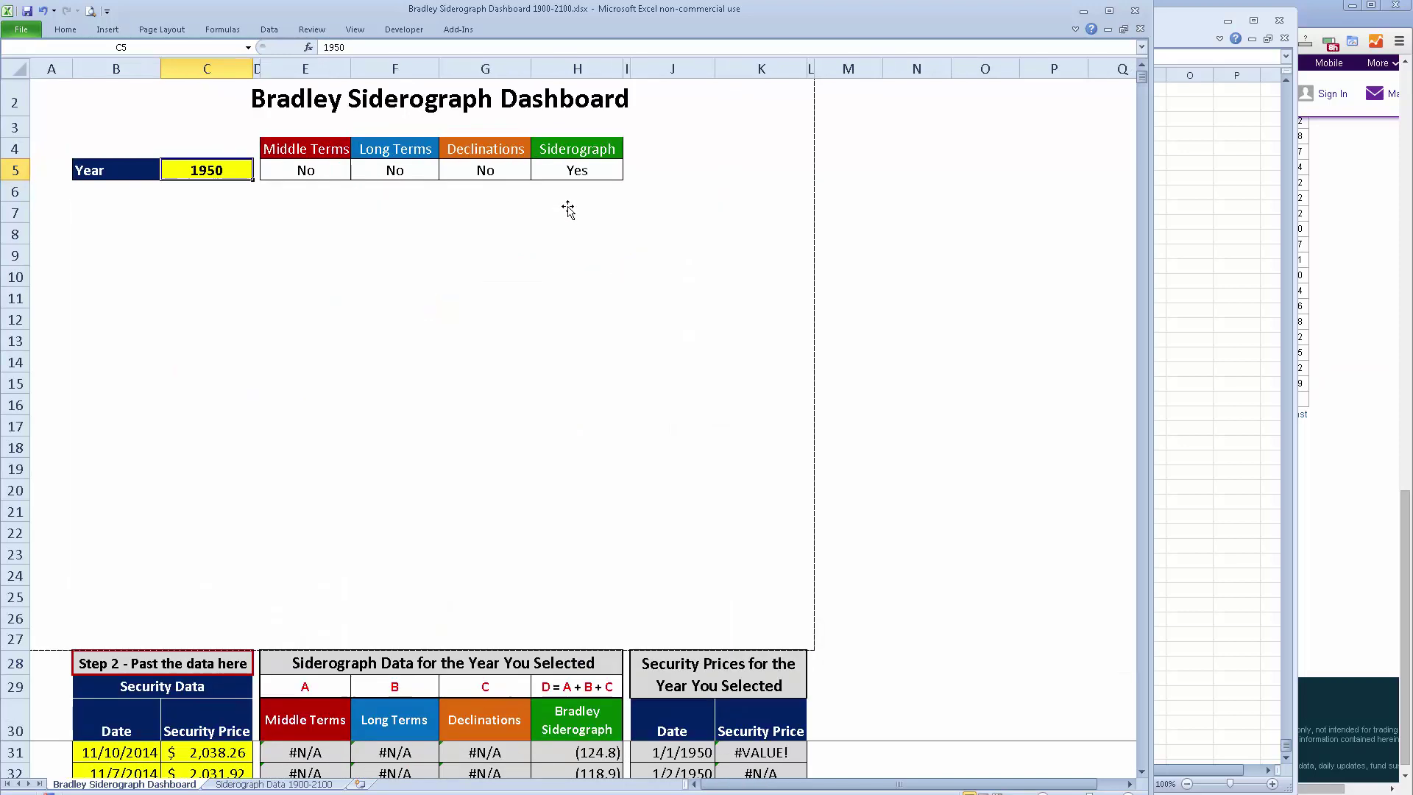
scroll(555, 206, up, 1)
scroll(550, 206, down, 1)
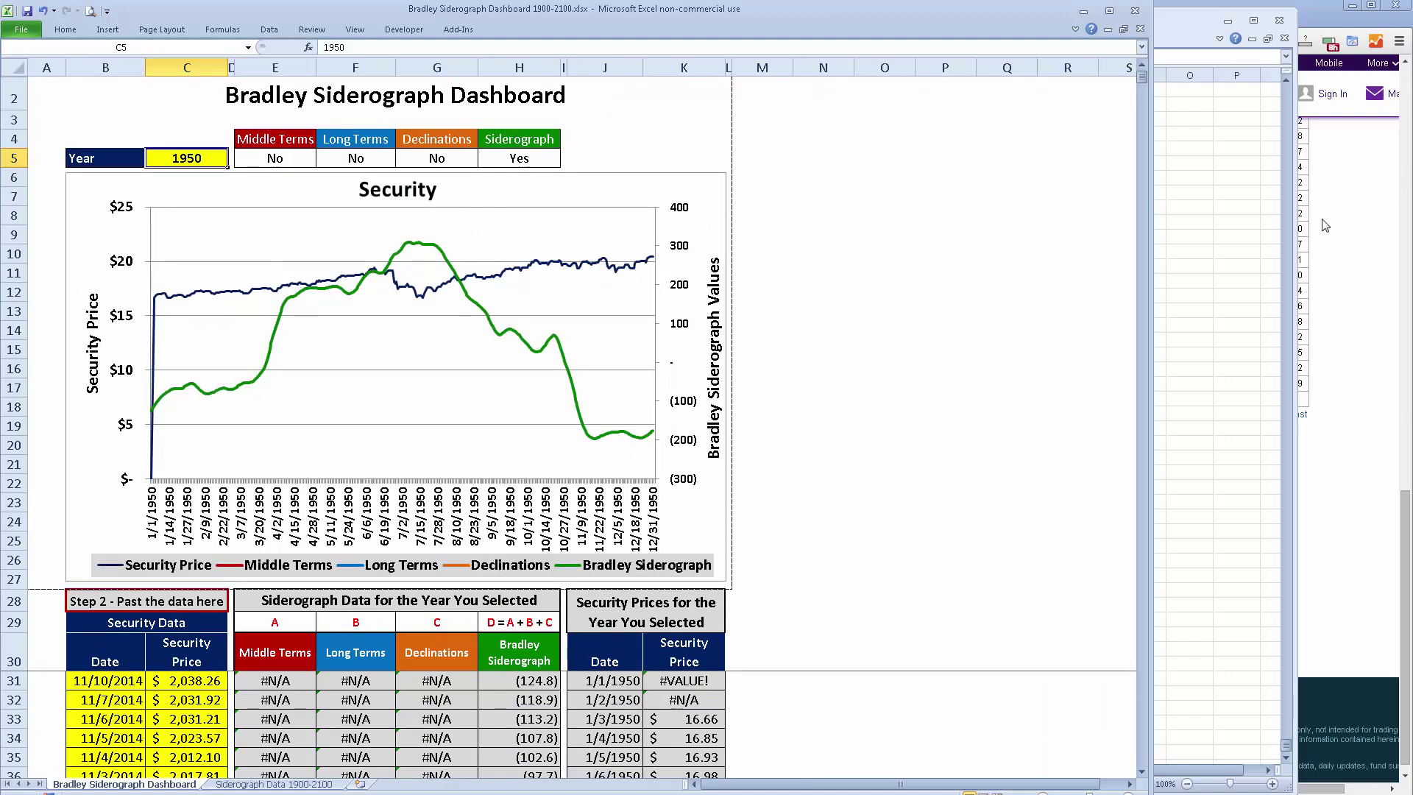
- Switch to Chrome and go to google.com
click(1210, 194)
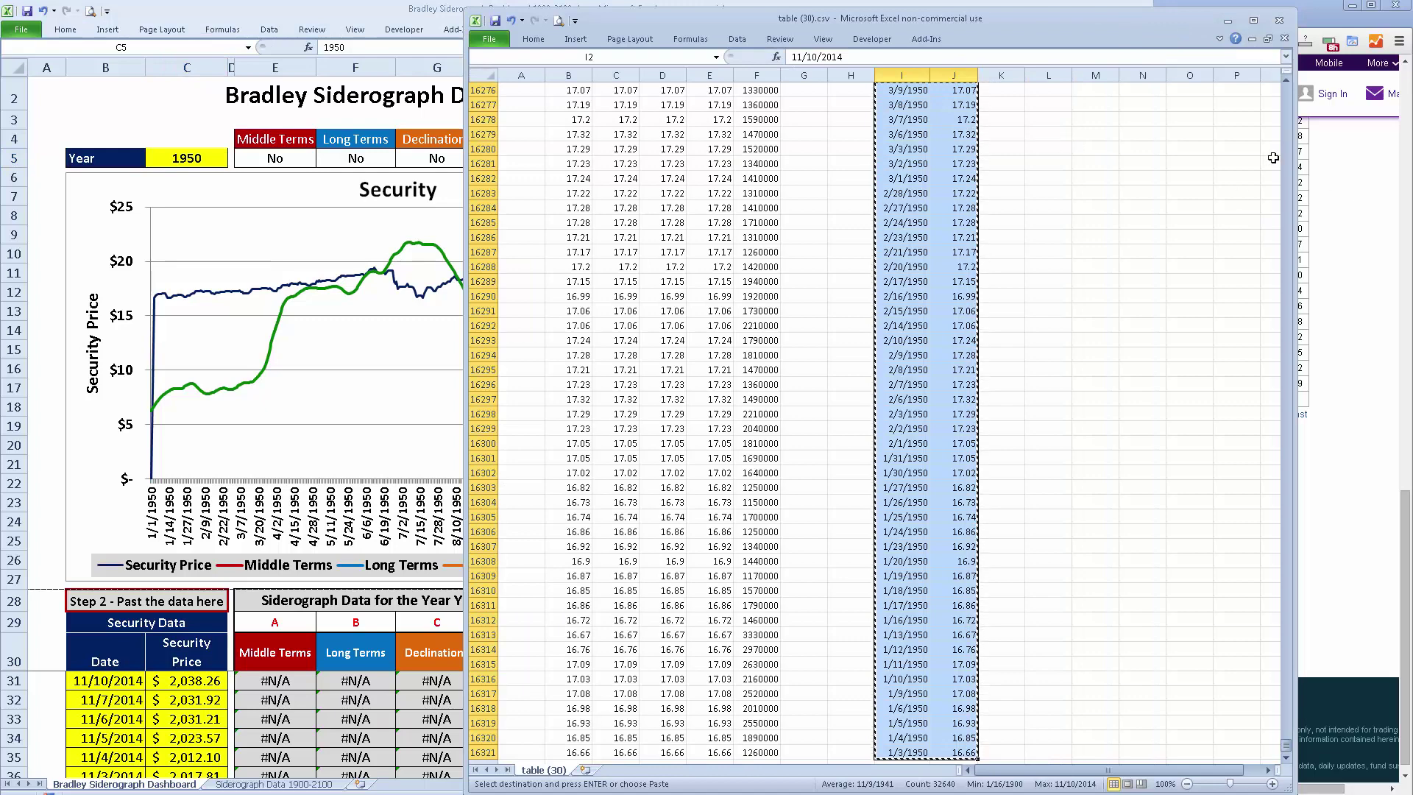
click(1336, 180)
scroll(817, 92, up, 2)
click(866, 41)
text(google.com)
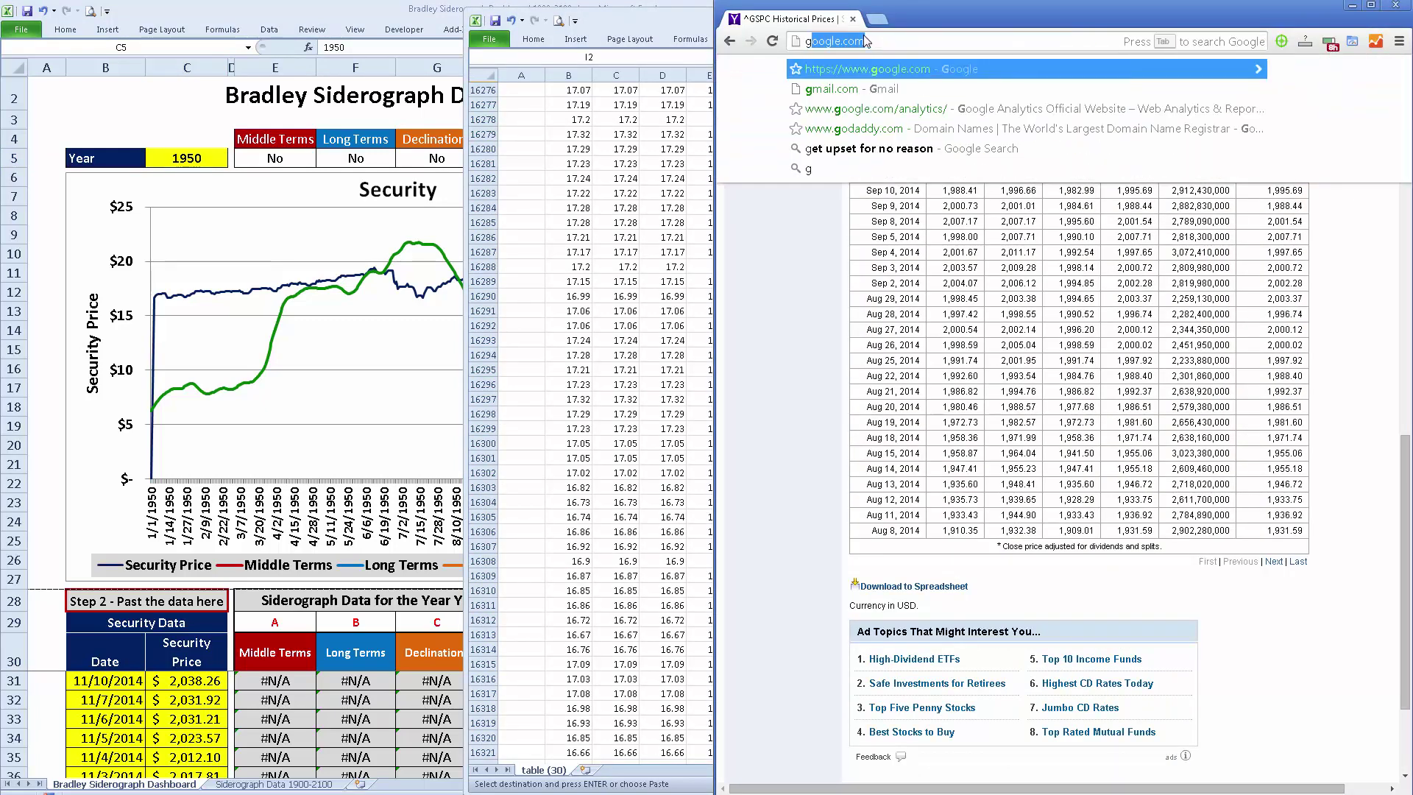
key(Return)
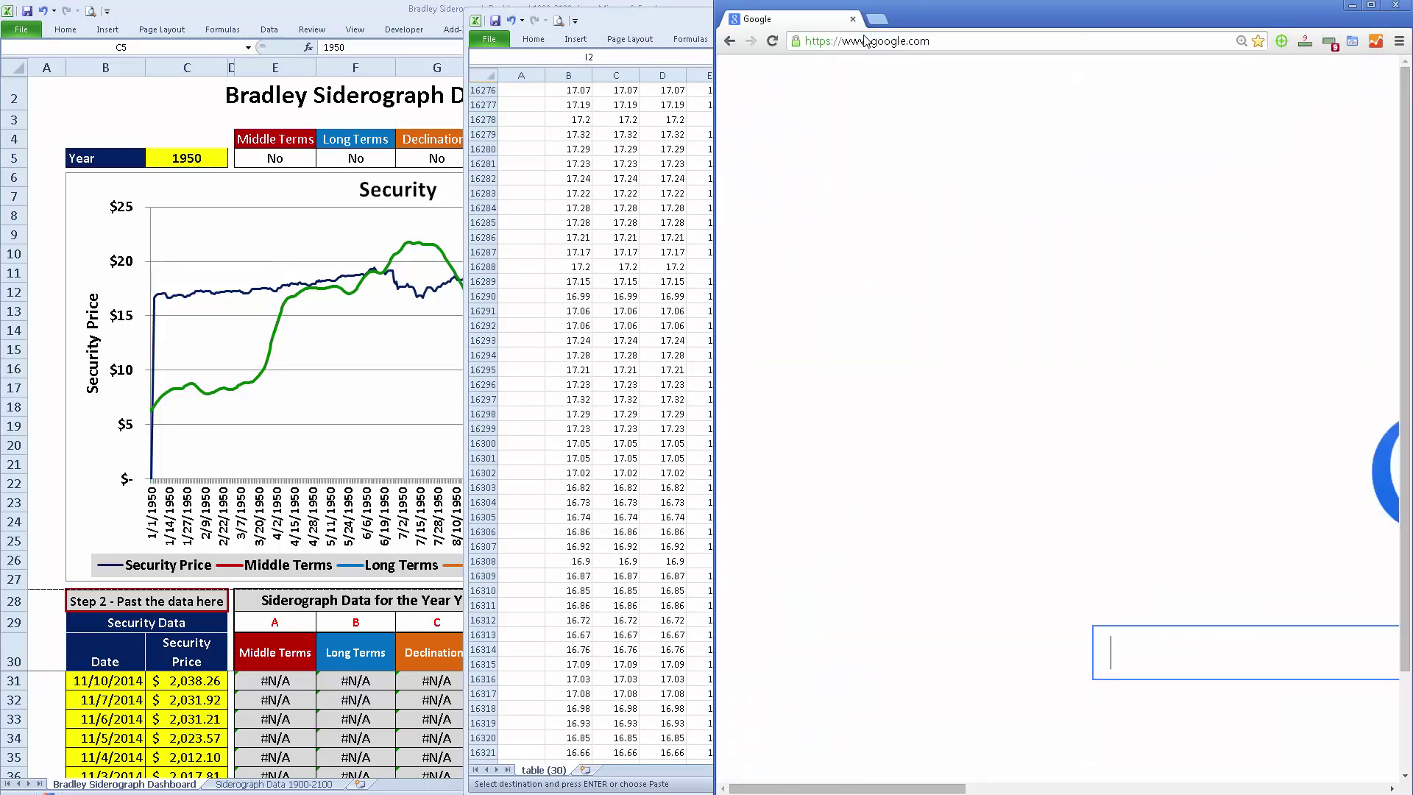
scroll(898, 211, down, 3)
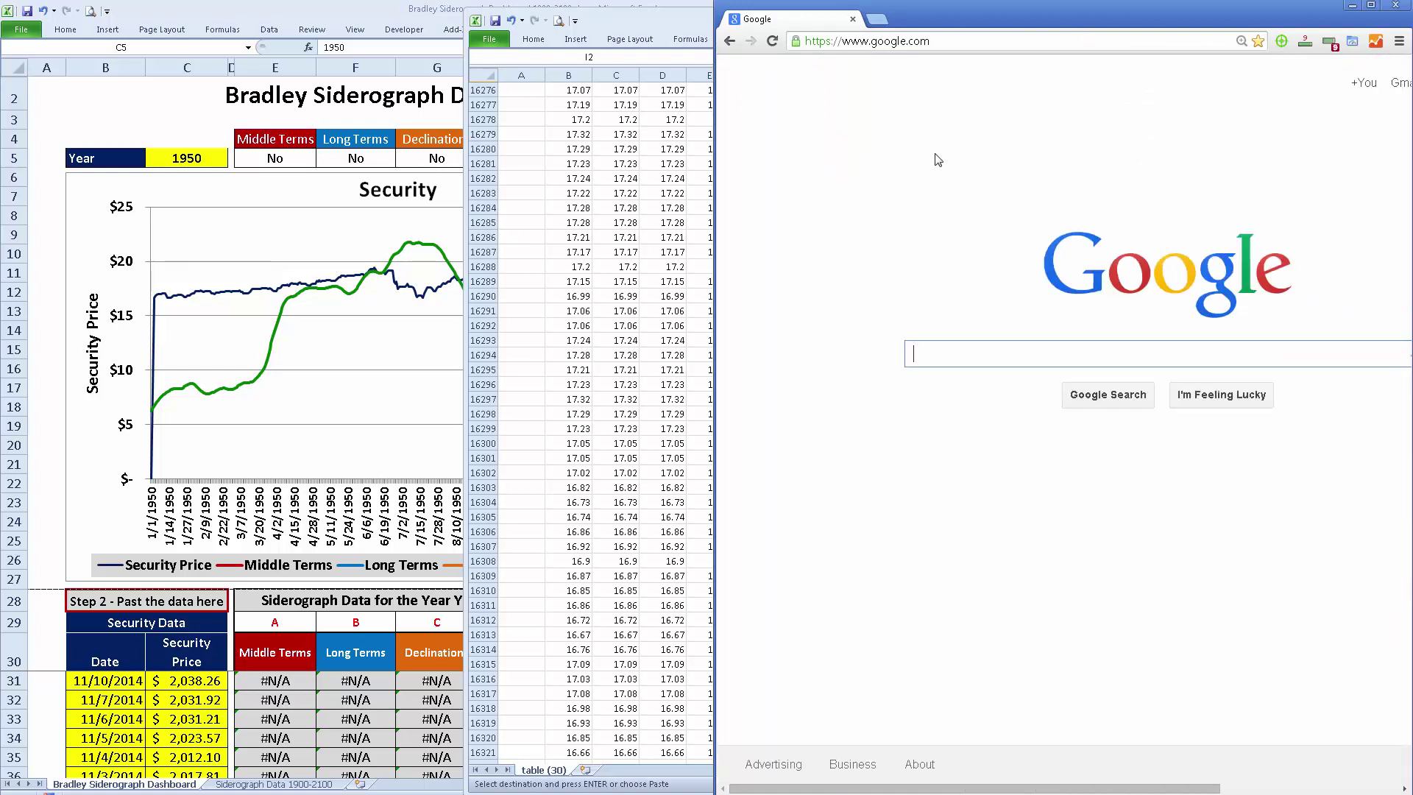
- Search Google for "measuringworth djia" and open the MeasuringWorth page with the daily closing values of the Dow Jones Average
text(measur)
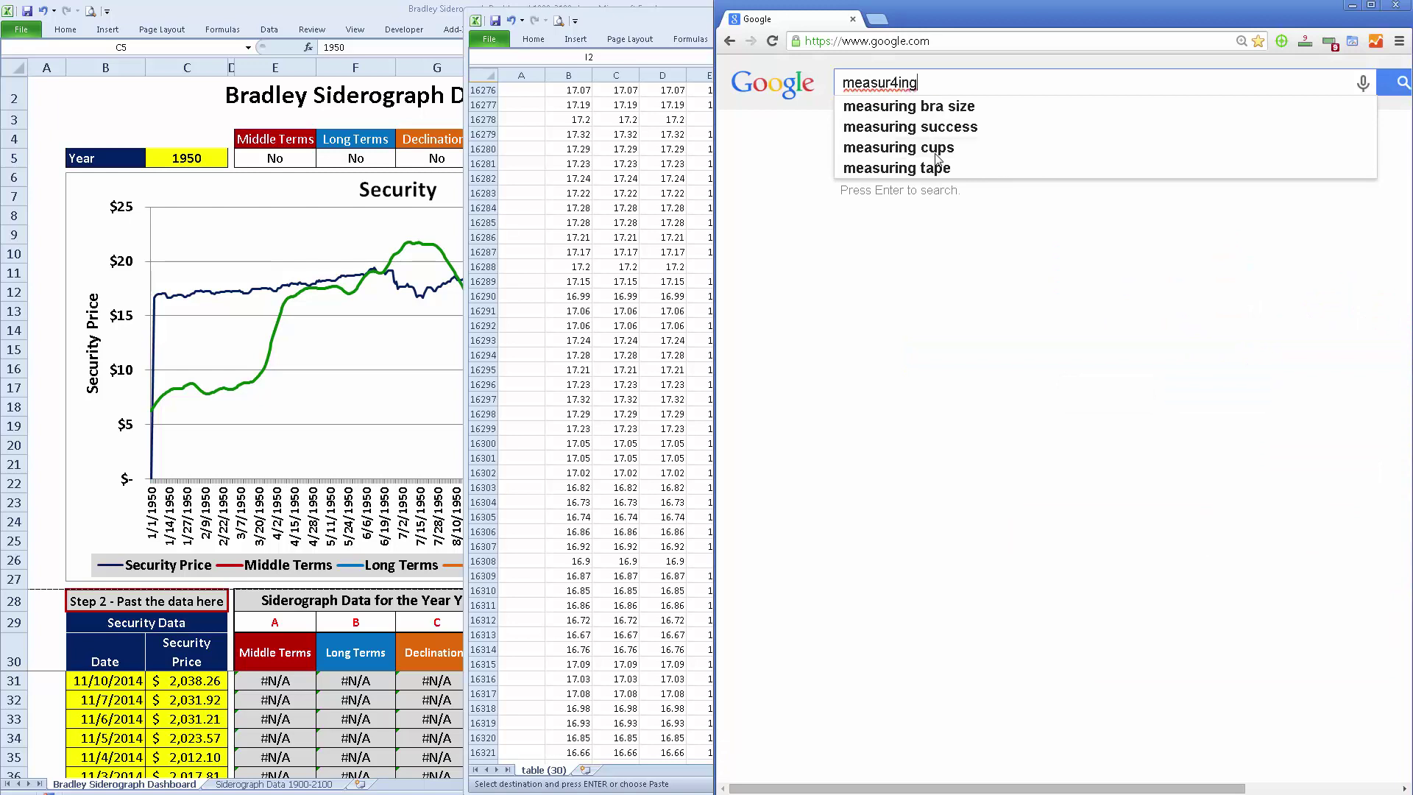
text(ingworth)
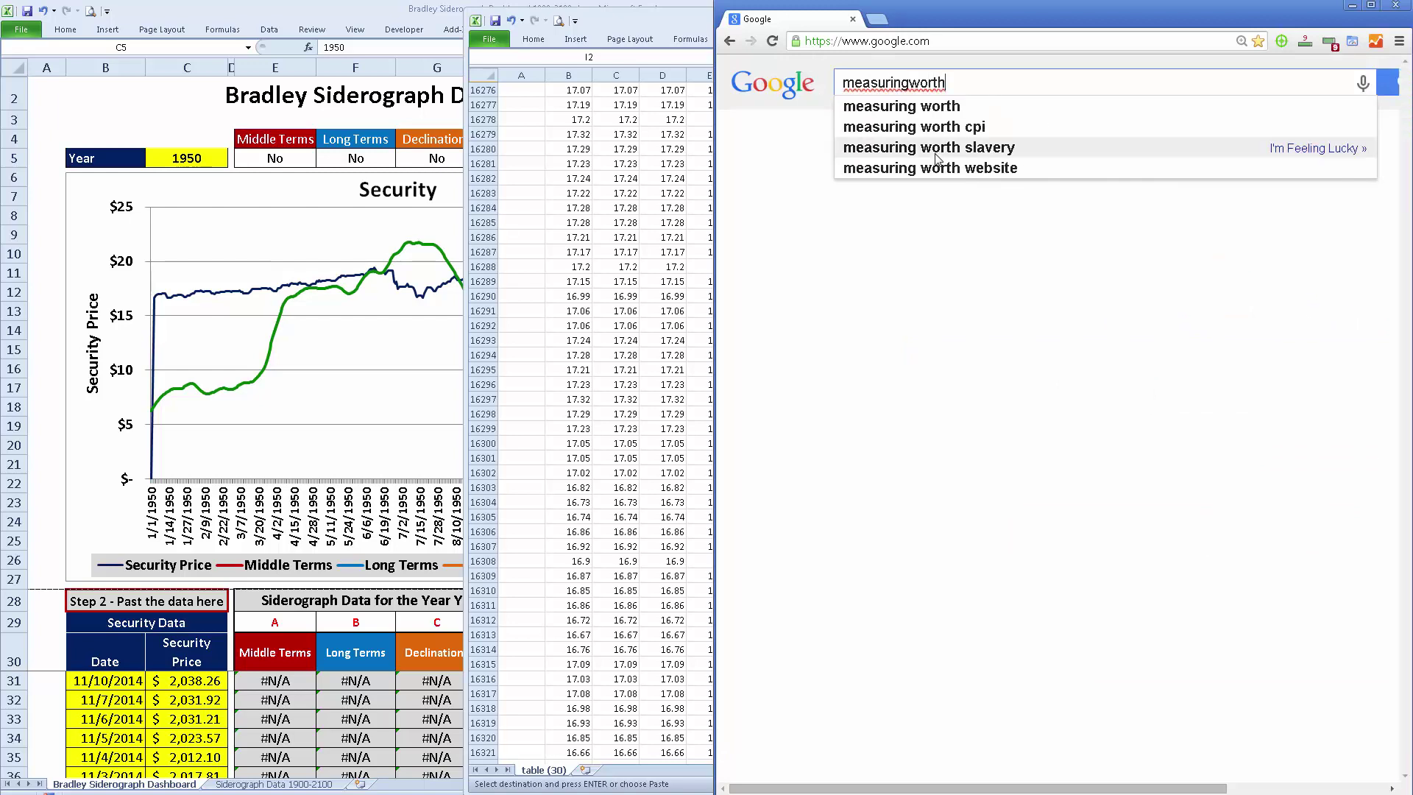
text( djia)
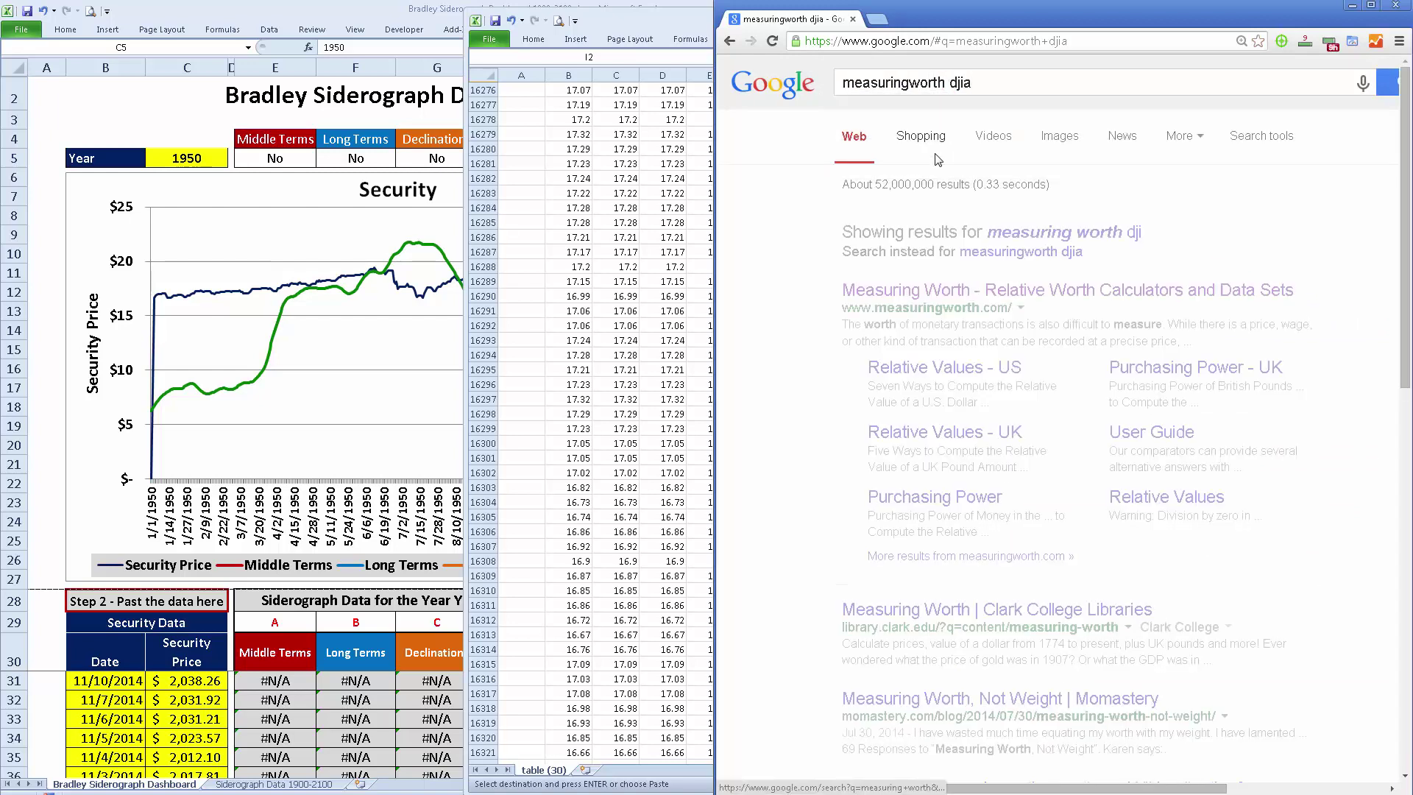
click(880, 286)
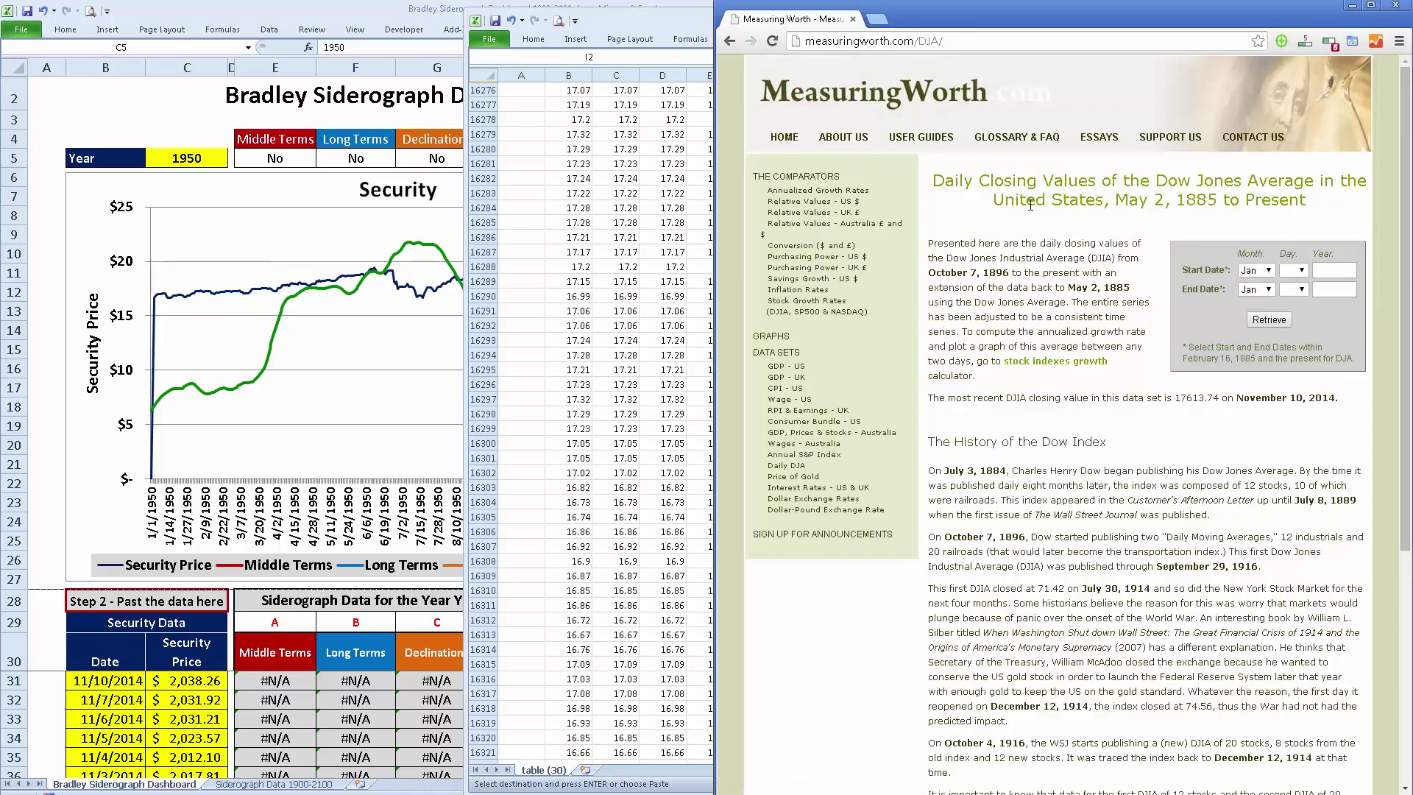
- Enlarge the MeasuringWorth page to 150% in a wider window and set the retrieval start date to Mar 2, 1885
key(ctrl+plus)
key(ctrl+plus)
key(ctrl+plus)
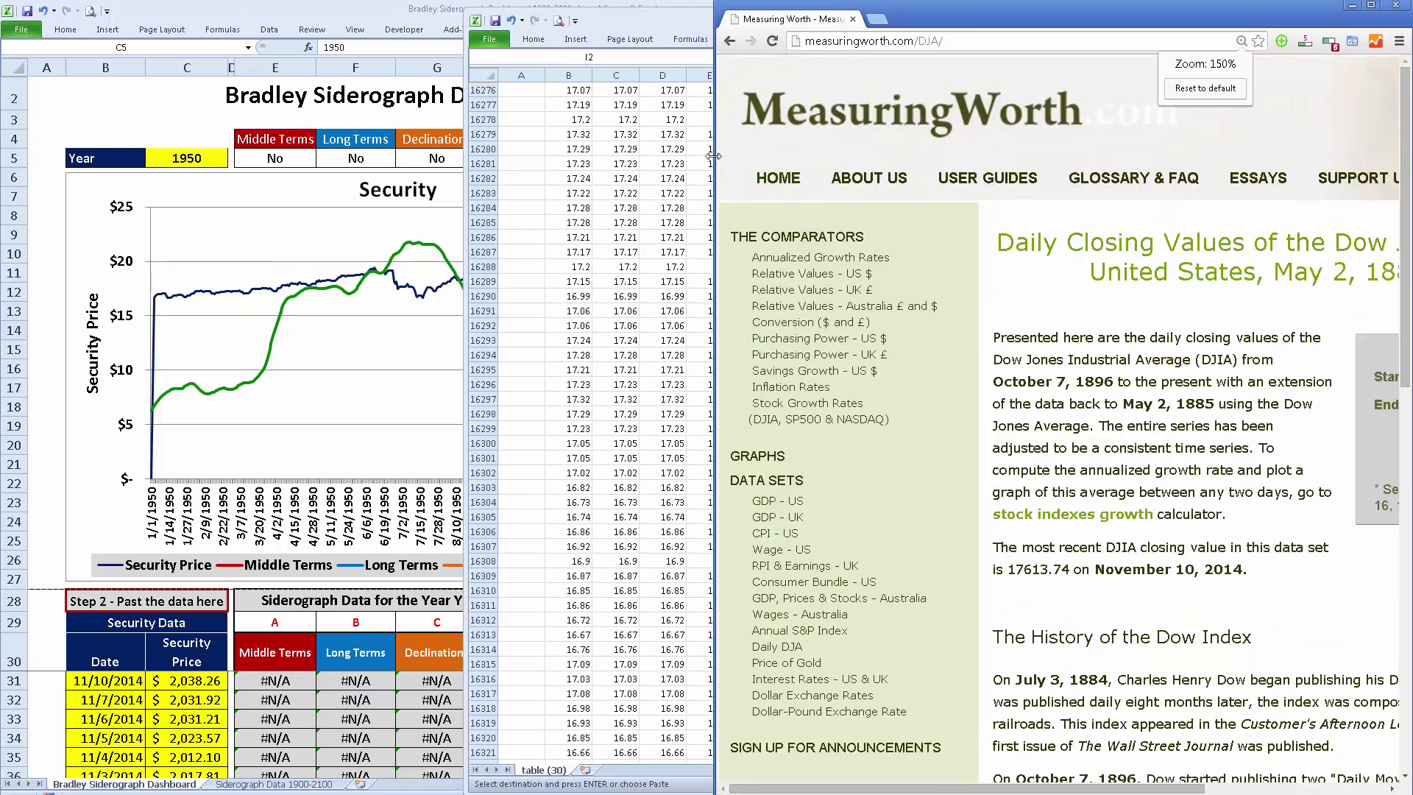
drag(713, 156, 155, 182)
double_click(962, 274)
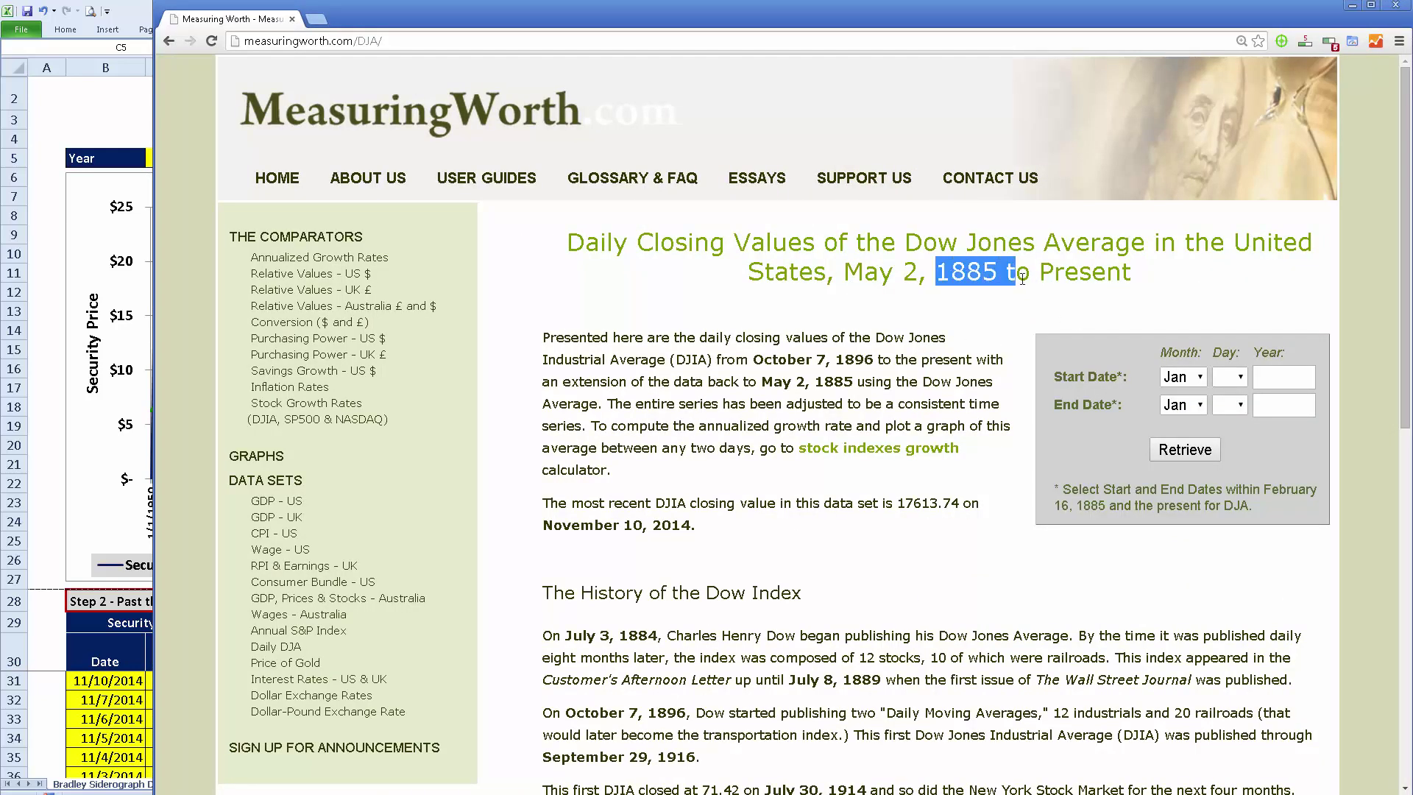
click(1030, 303)
click(1185, 376)
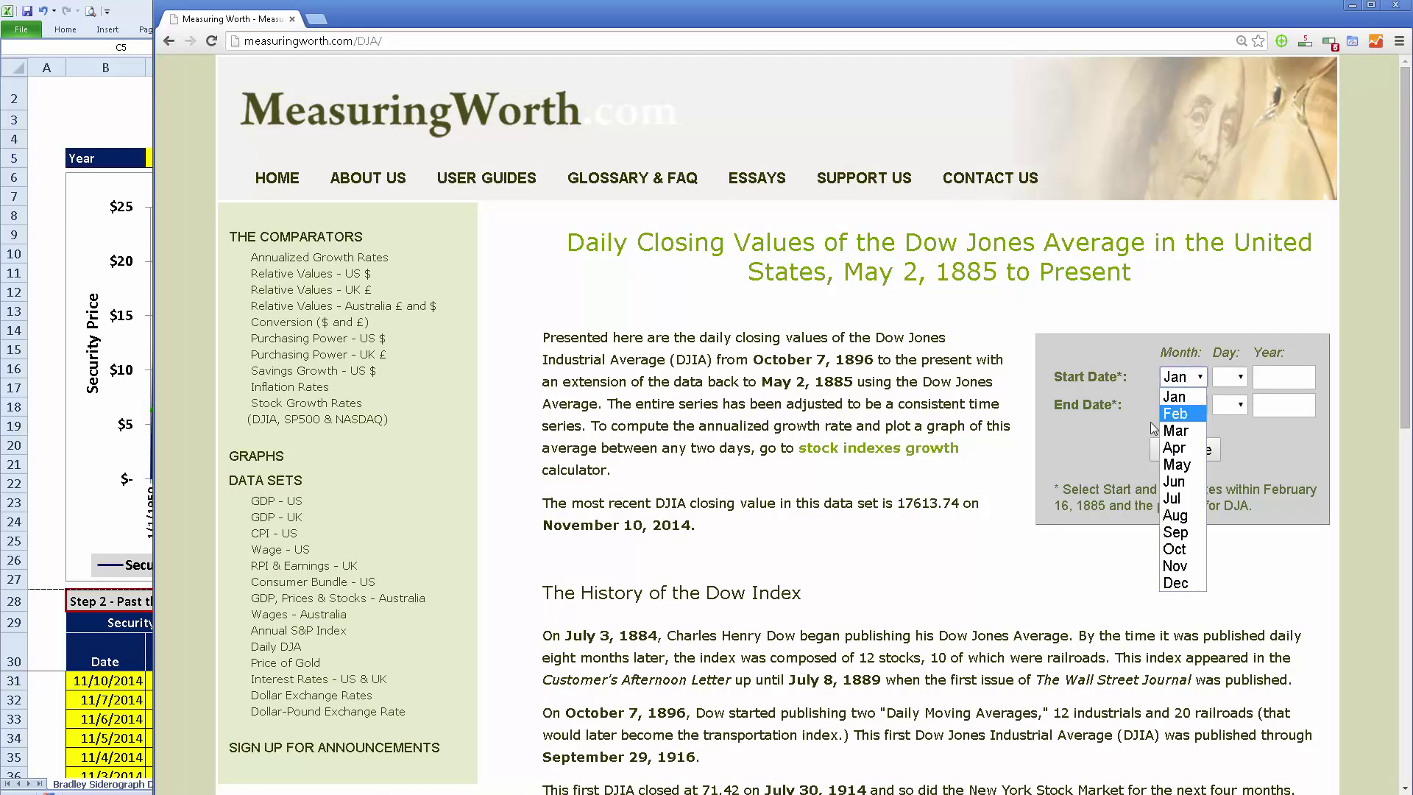
click(1176, 431)
click(1228, 377)
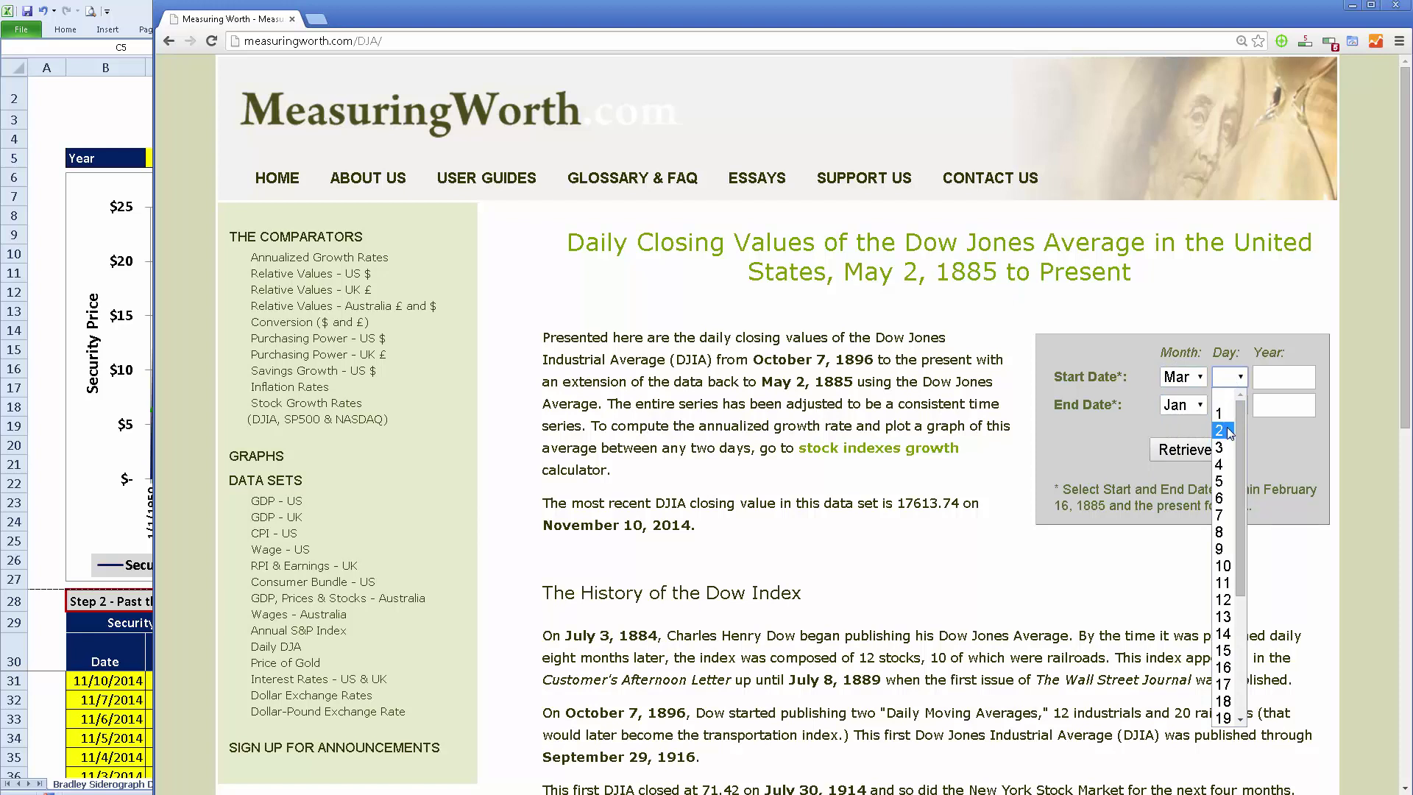
click(1223, 429)
click(1270, 377)
text(1885)
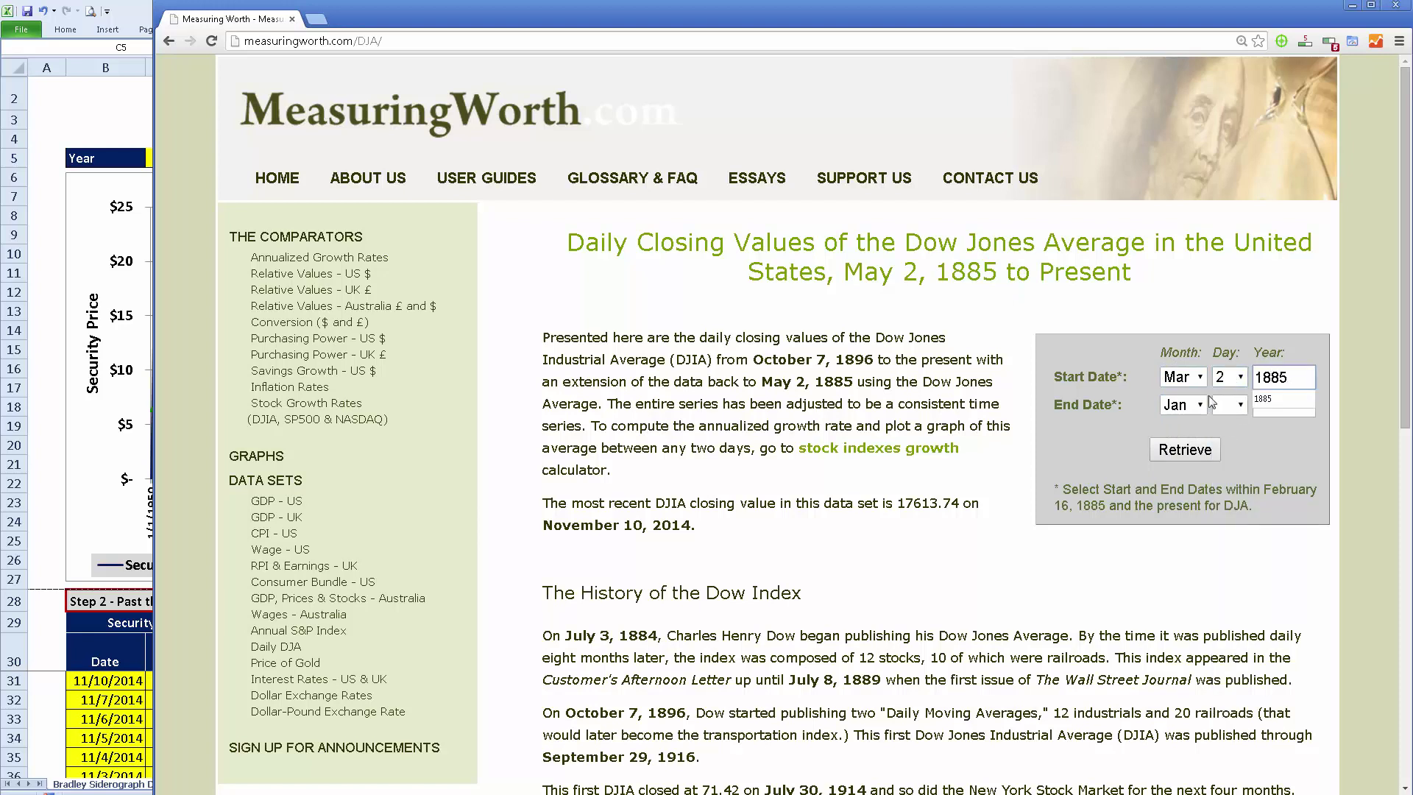
- Set the end date to Nov 10, 2014 and retrieve the Dow Jones closing values
click(1198, 405)
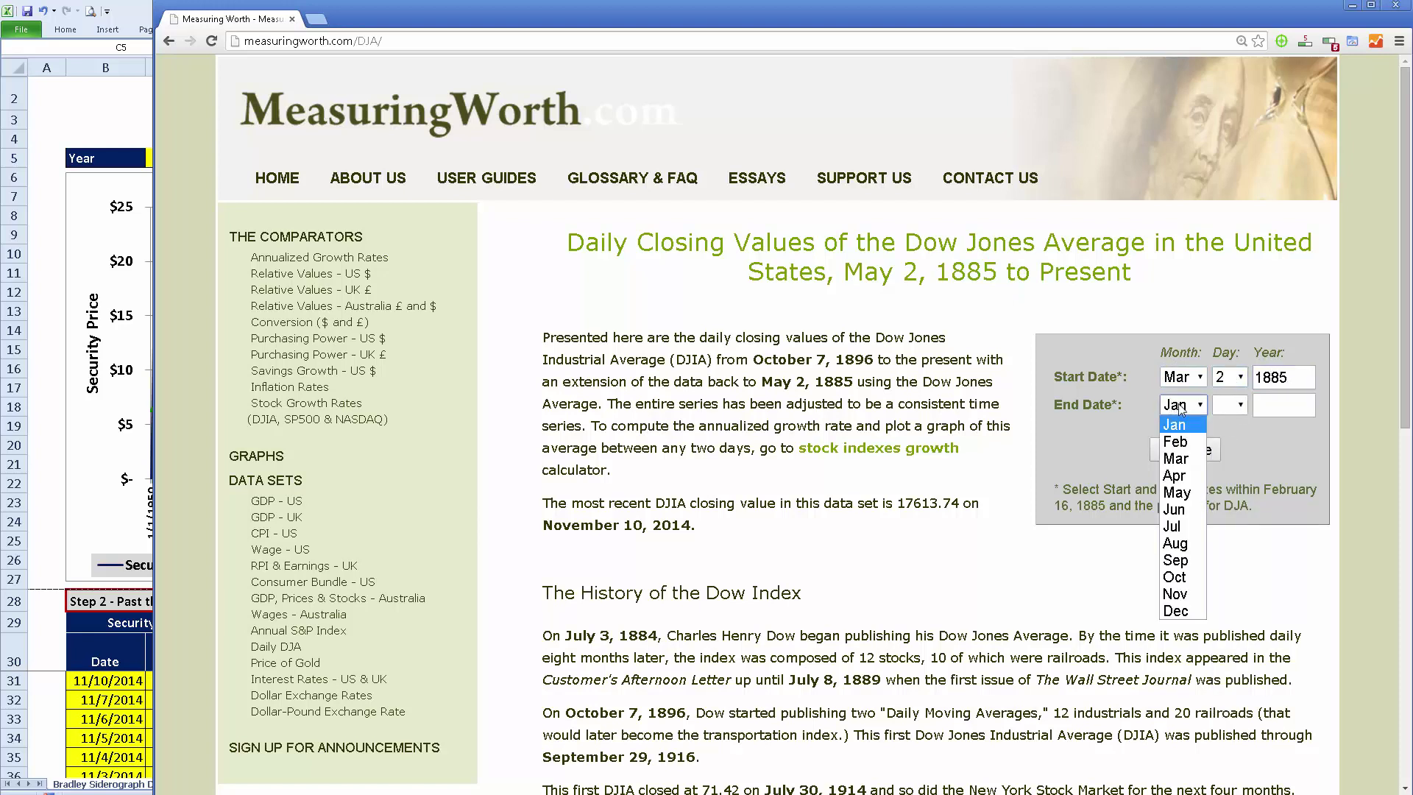
click(1178, 593)
click(1231, 404)
click(1226, 594)
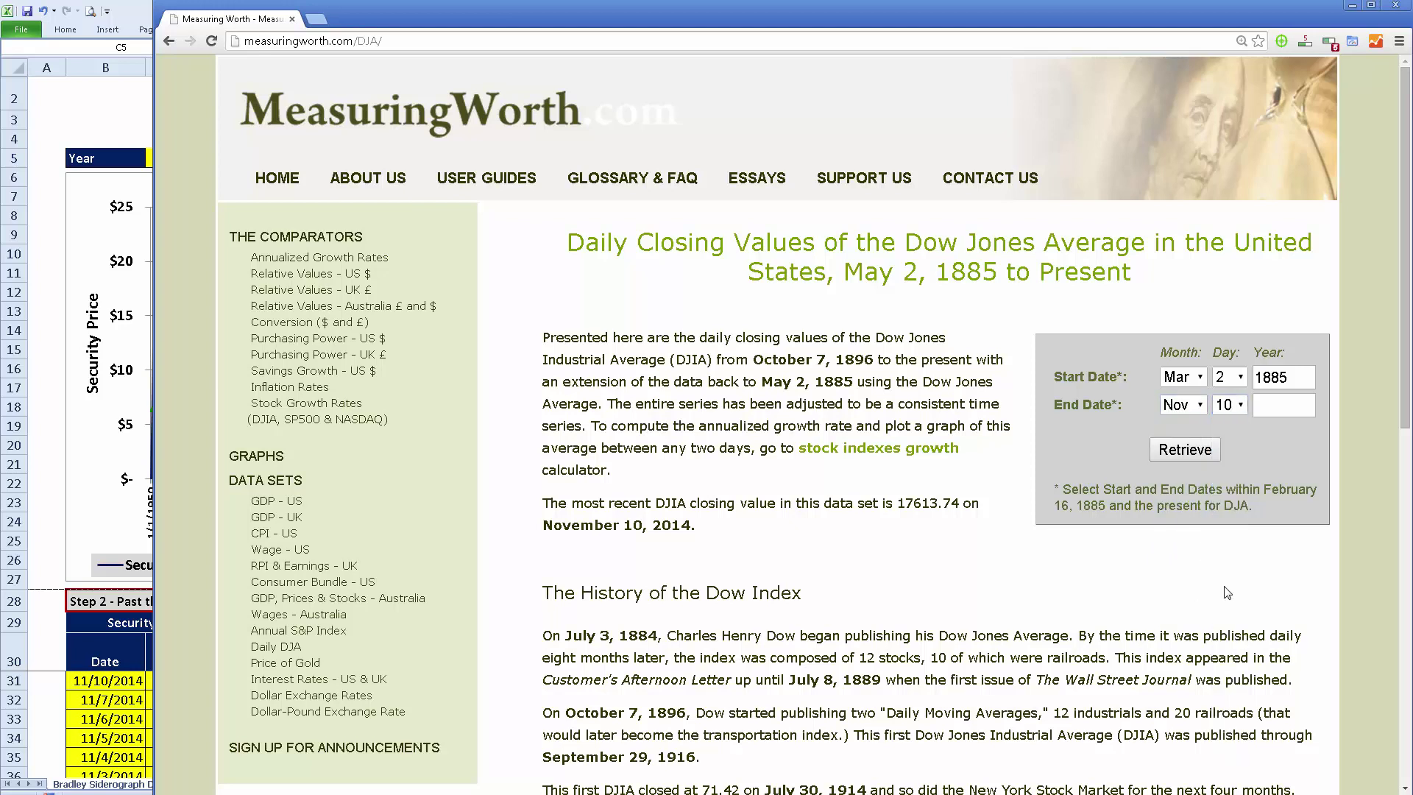
click(1270, 400)
text(2014)
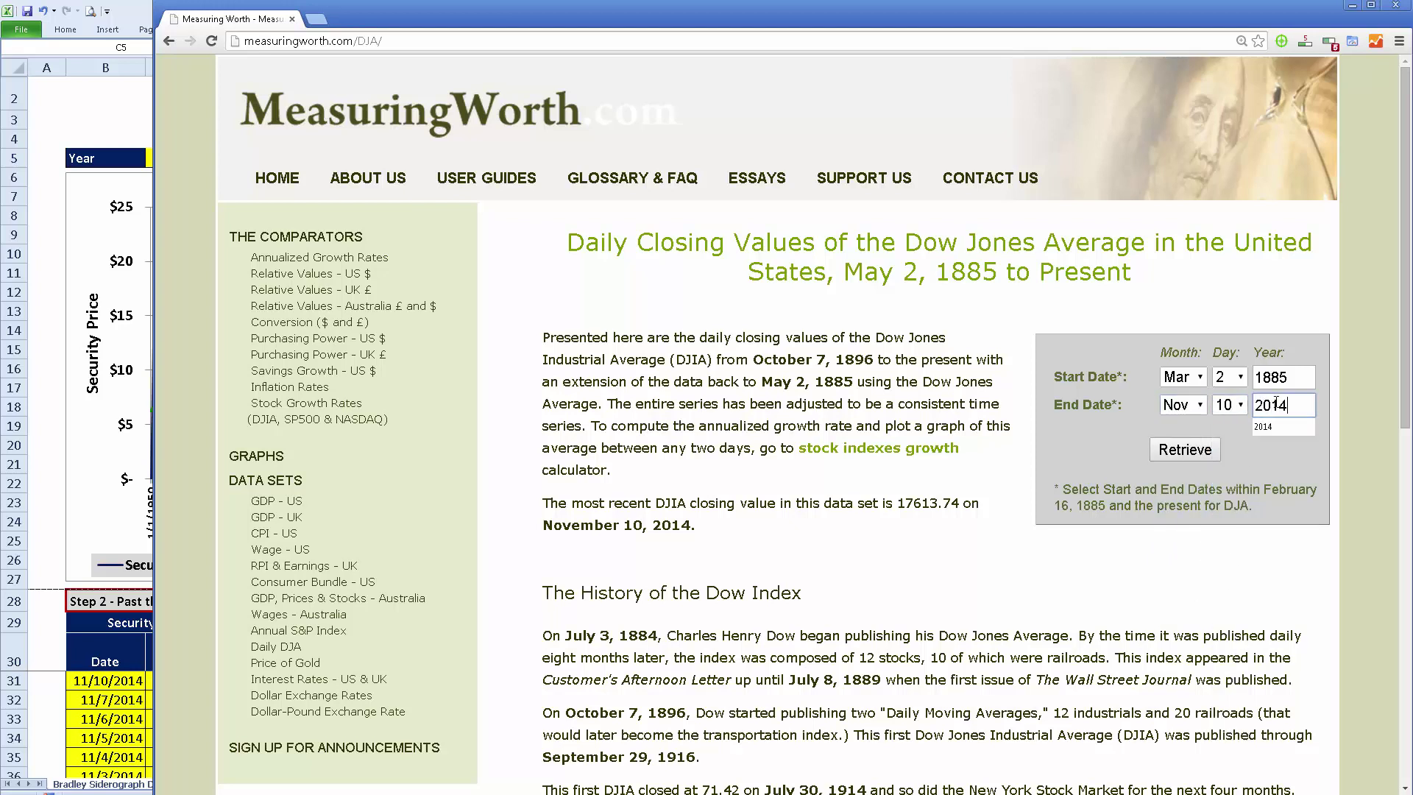
click(1183, 452)
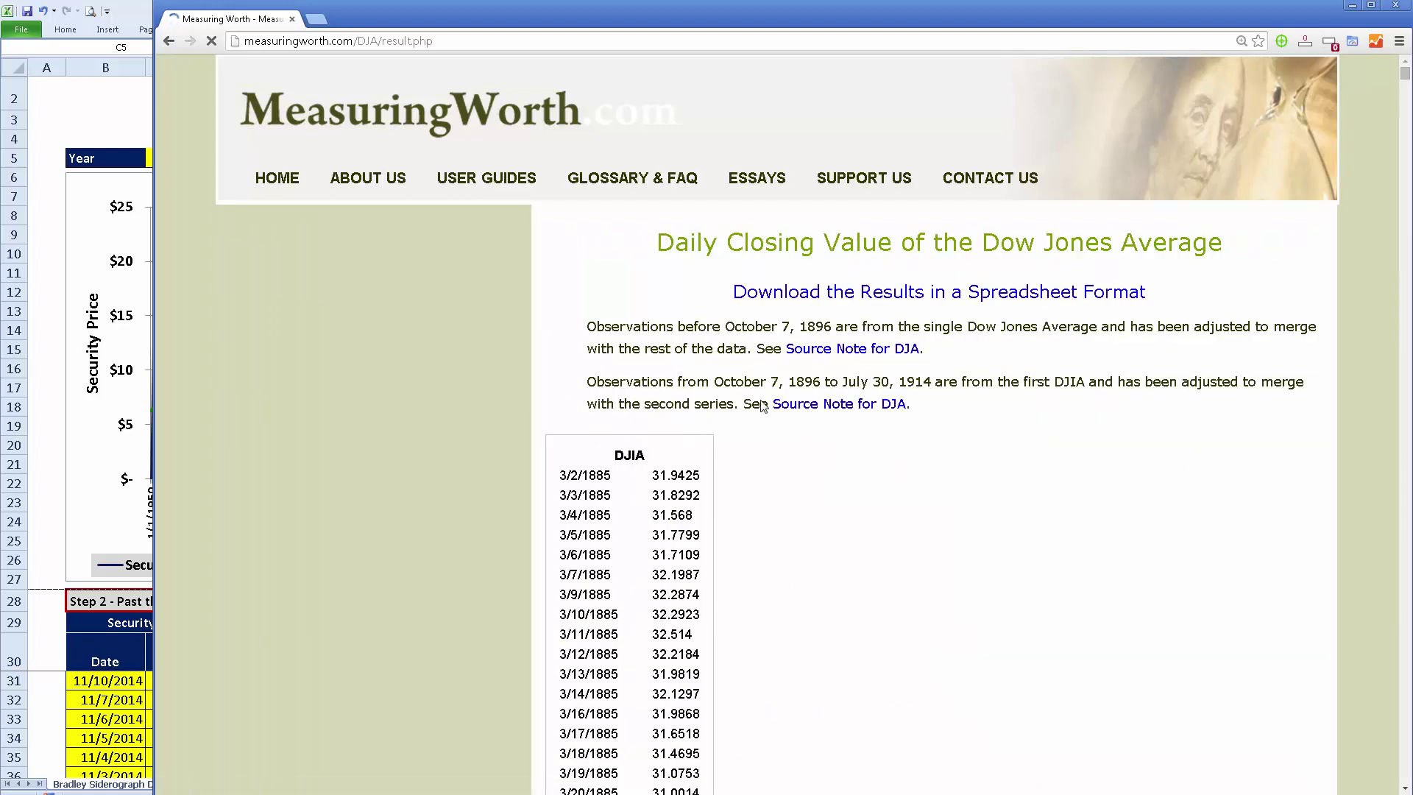
- Download the Dow Jones results in spreadsheet format and open DJA (1).csv in Excel
click(788, 295)
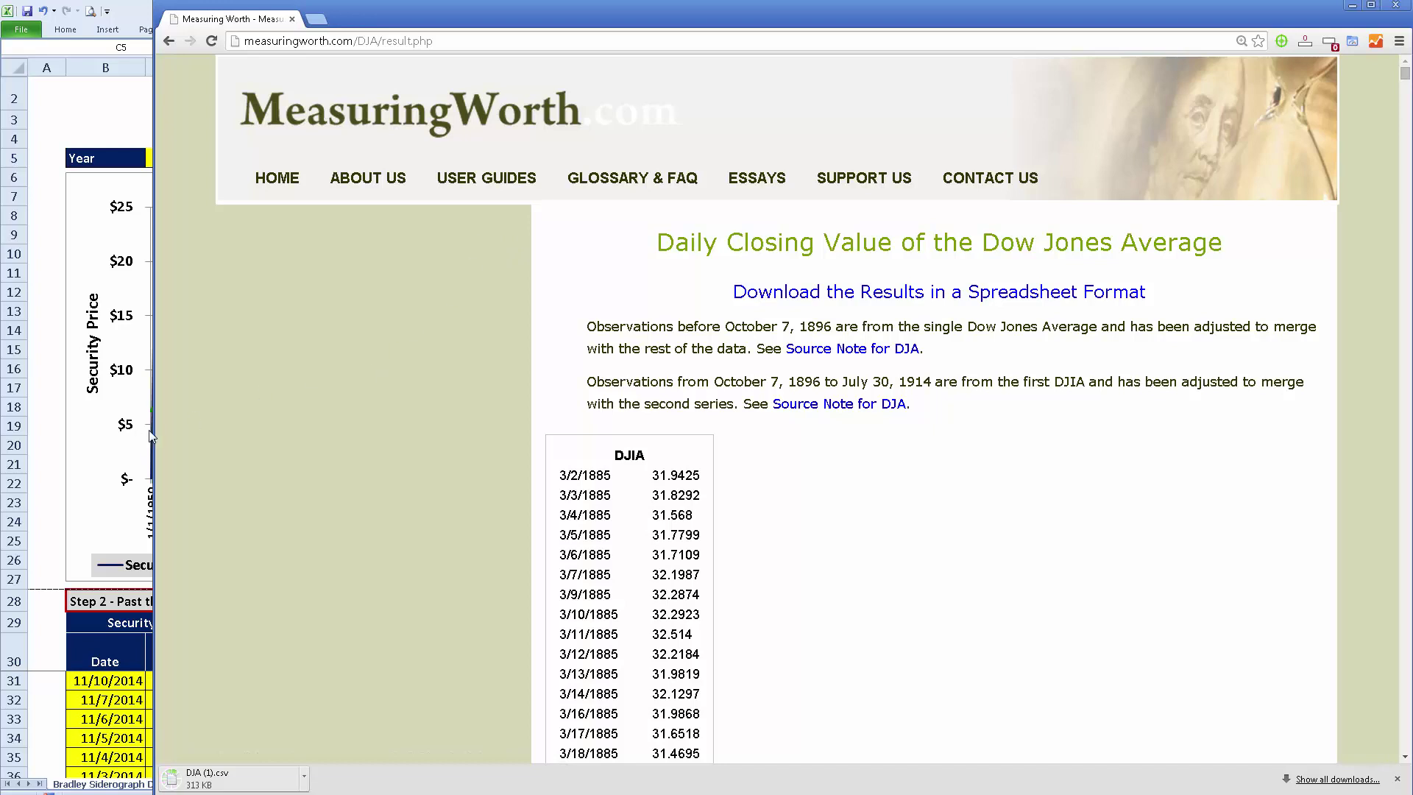
drag(154, 435, 768, 425)
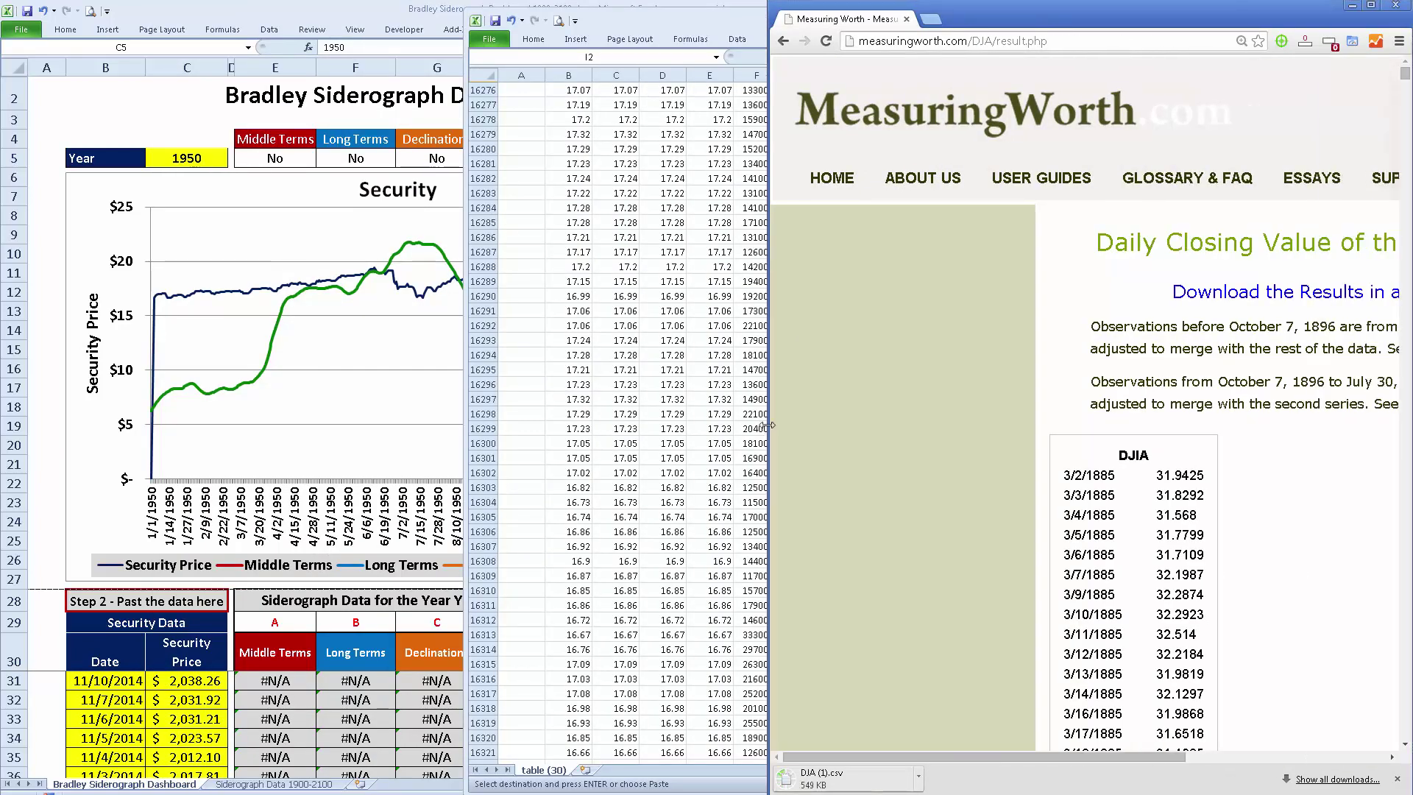
click(829, 780)
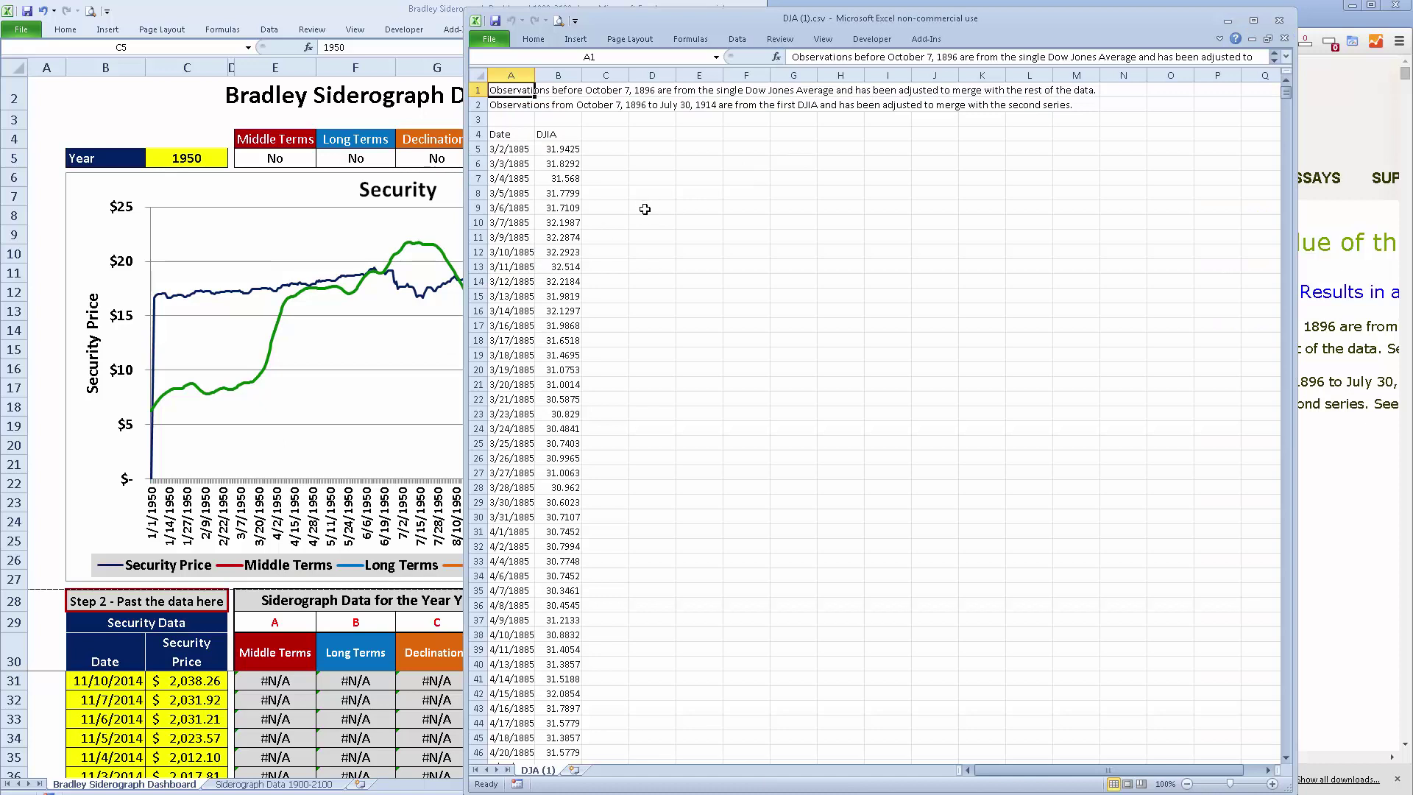
click(547, 148)
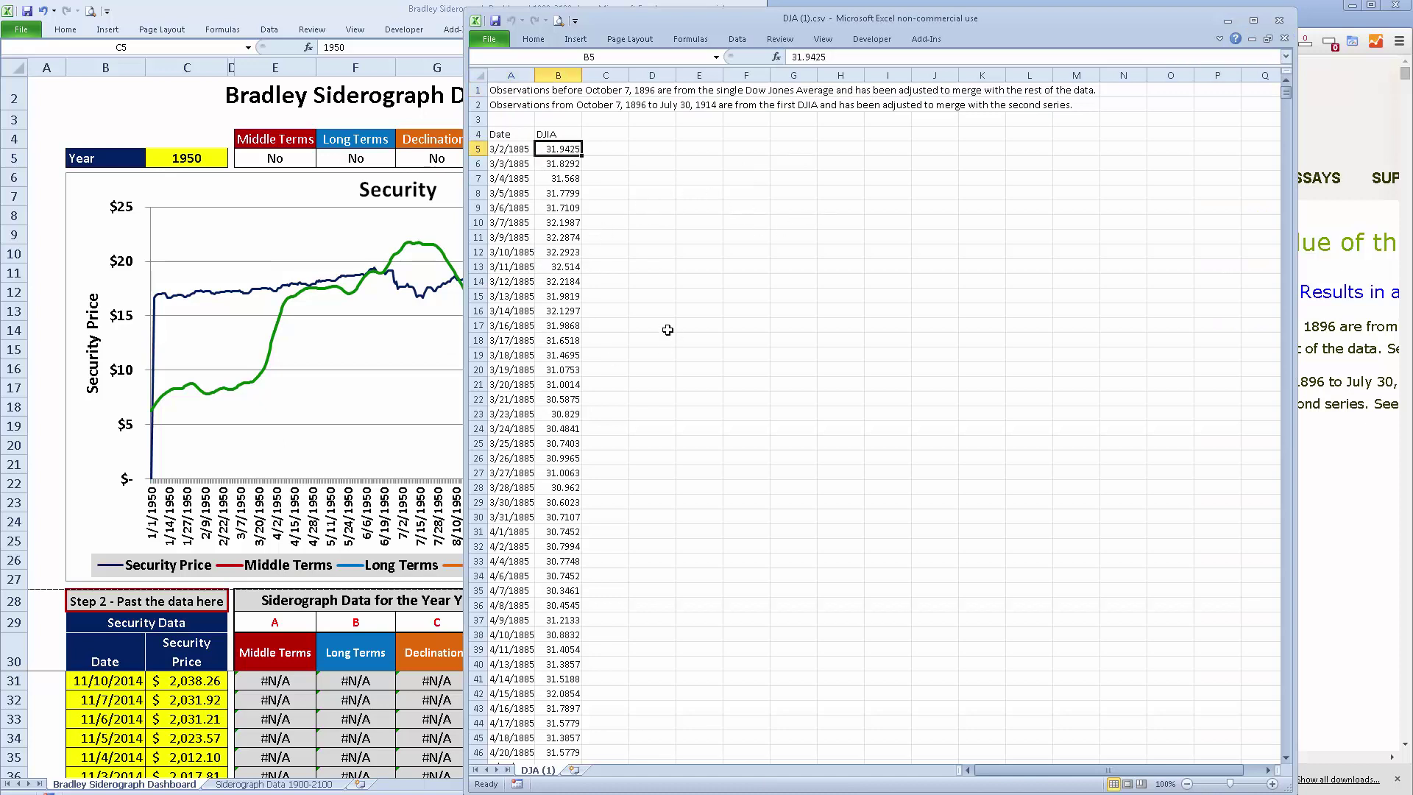
- Switch back to the Bradley Siderograph Dashboard workbook and change the chart title to "S&P 500"
click(250, 674)
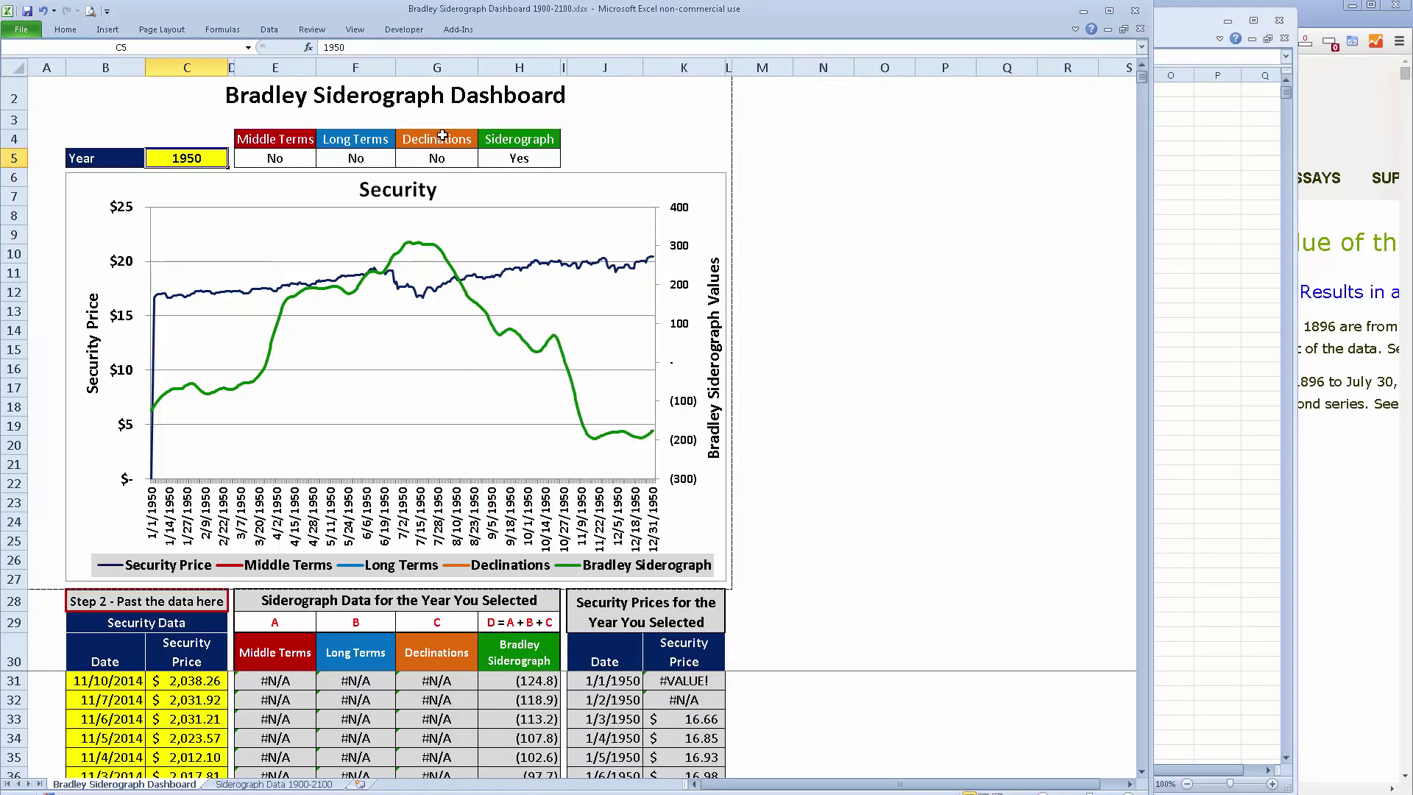
click(443, 177)
double_click(376, 188)
text(S)
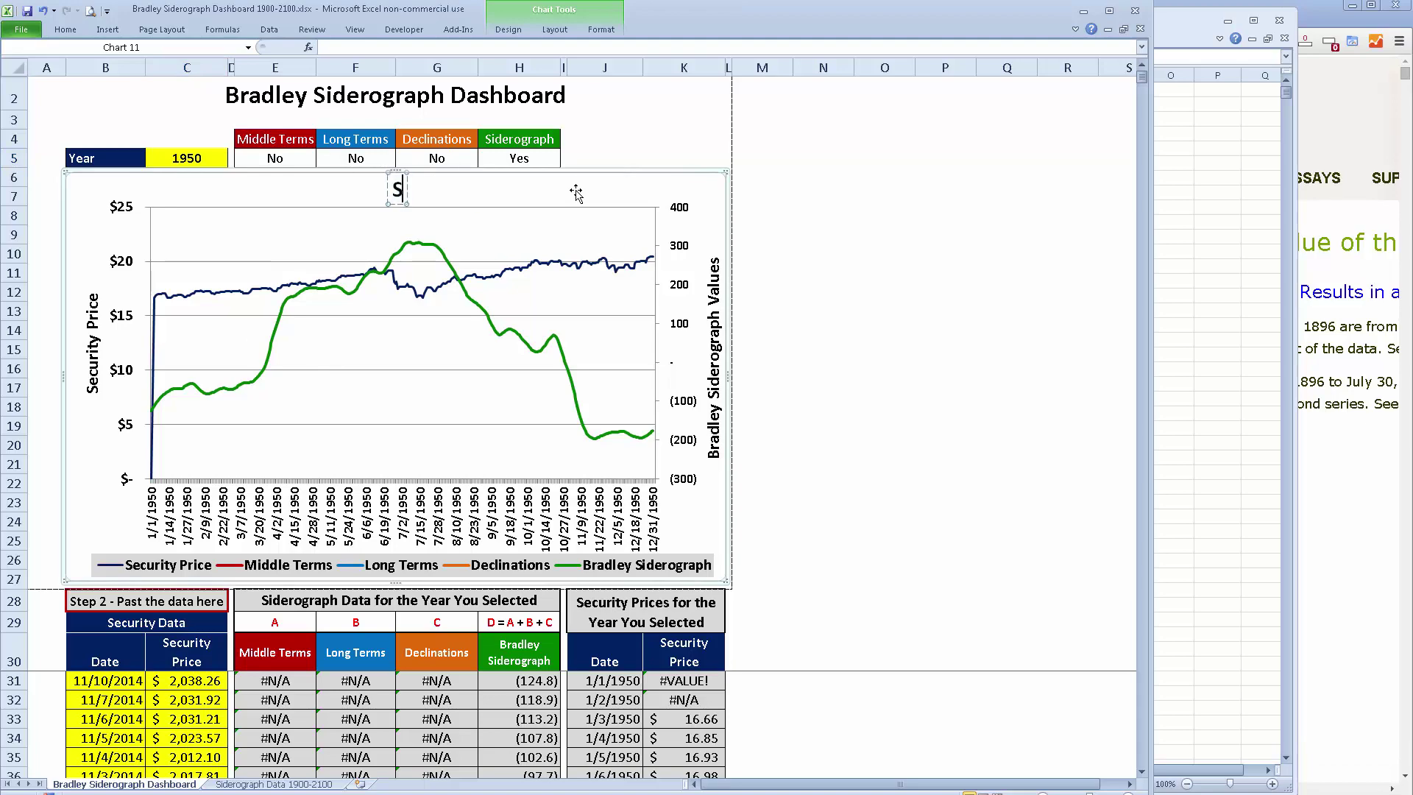
text(UP)
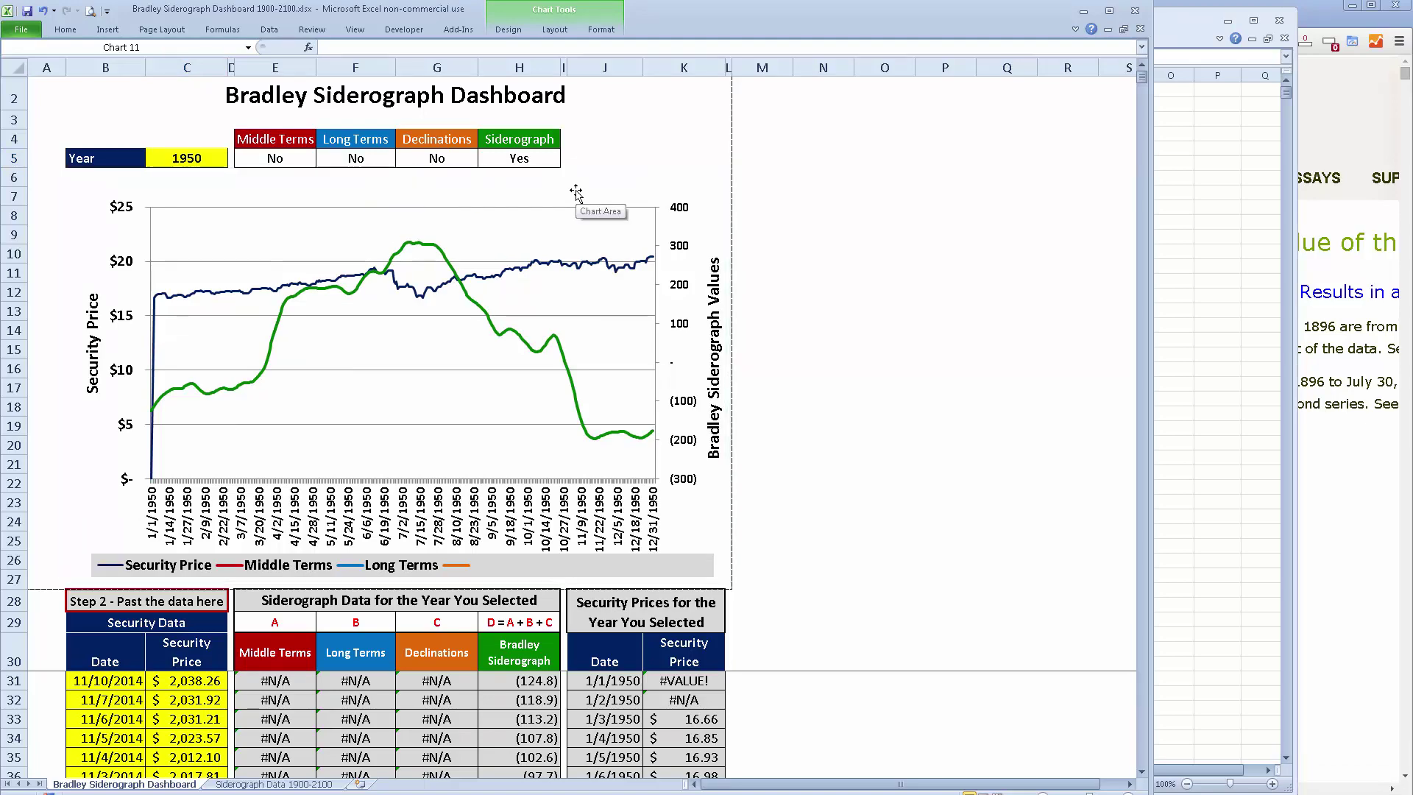
key(BackSpace)
key(BackSpace)
text(&P 500)
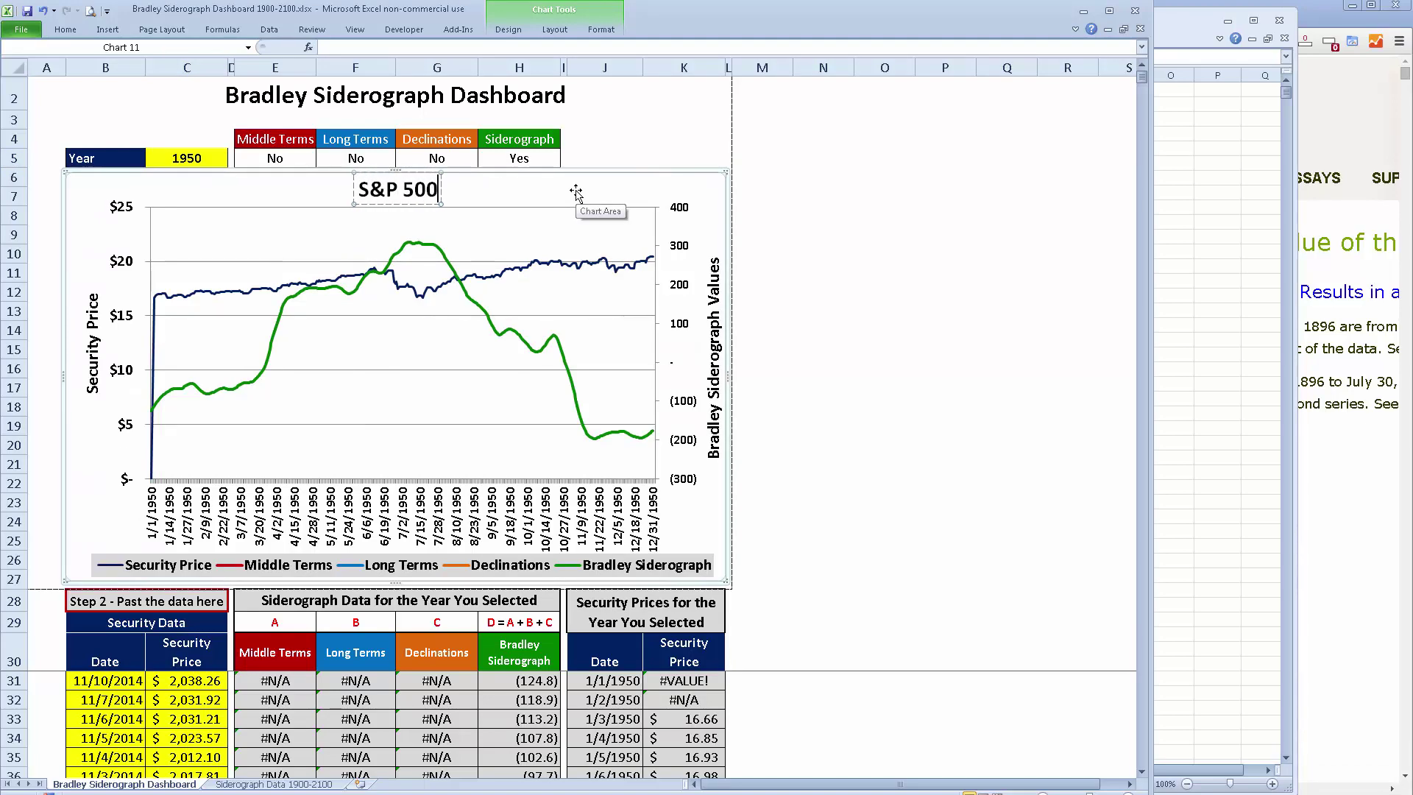
- Set the dashboard's year in C5 to 2014
click(213, 155)
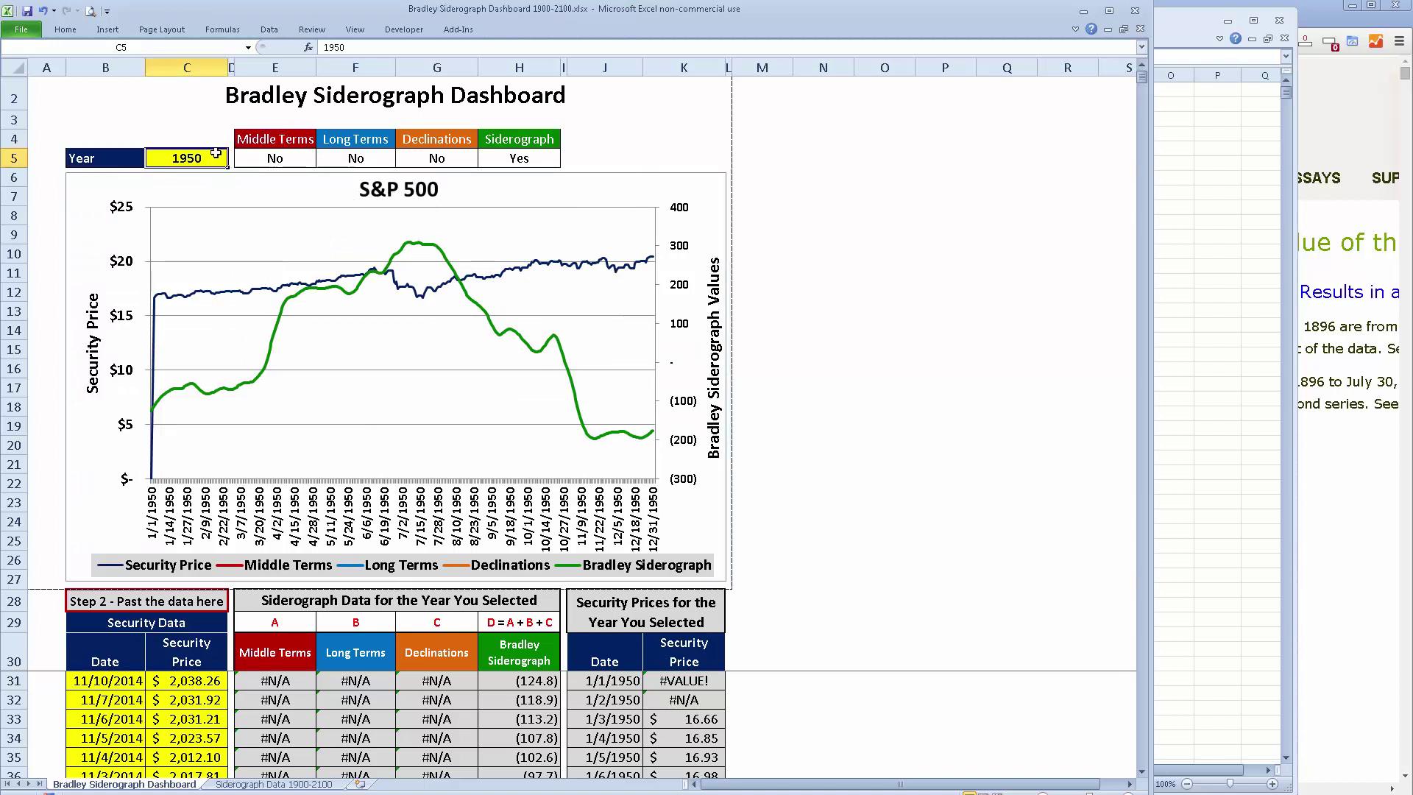
text(29)
key(BackSpace)
text(014)
key(Return)
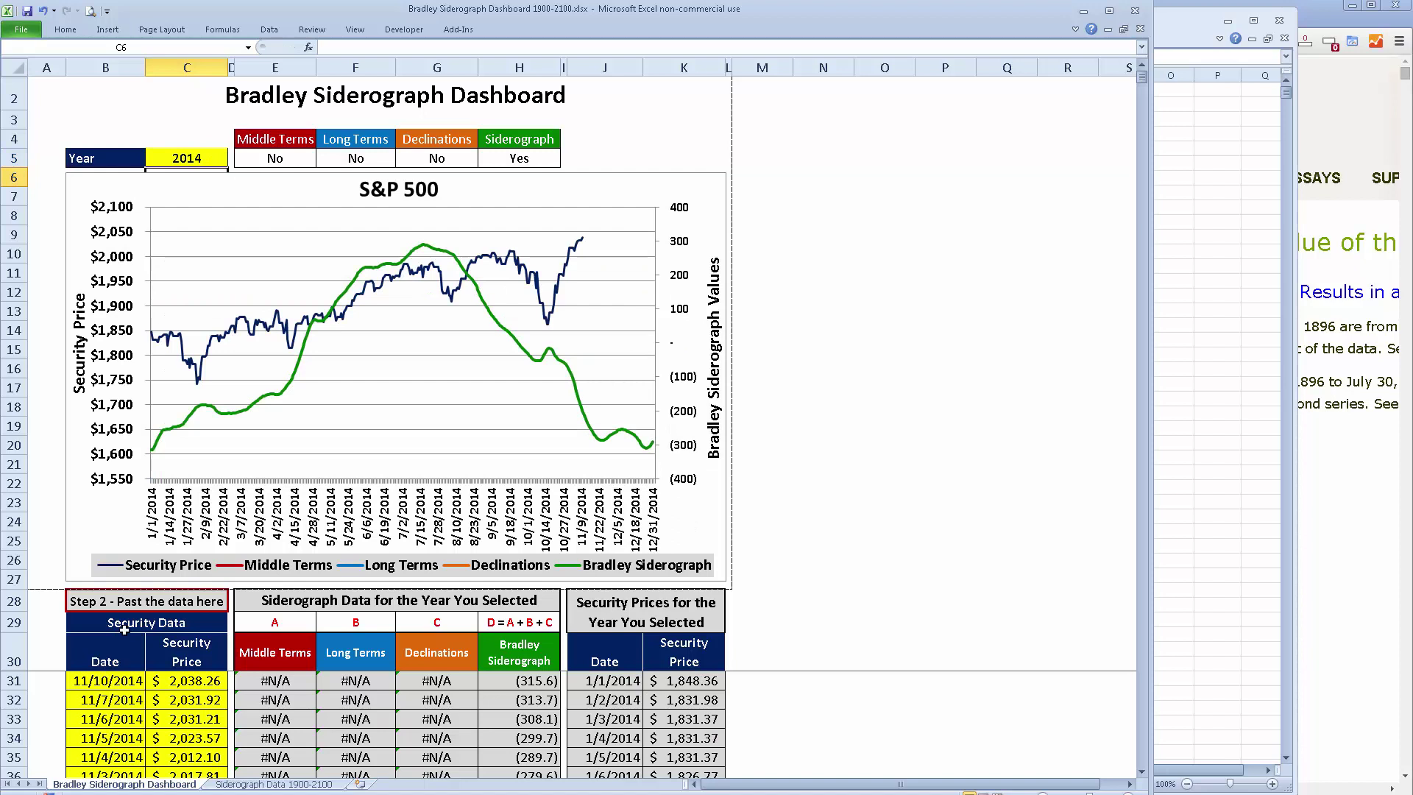
- Rename the Bradley Siderograph Dashboard sheet as "S&P 500"
click(114, 788)
text(S)
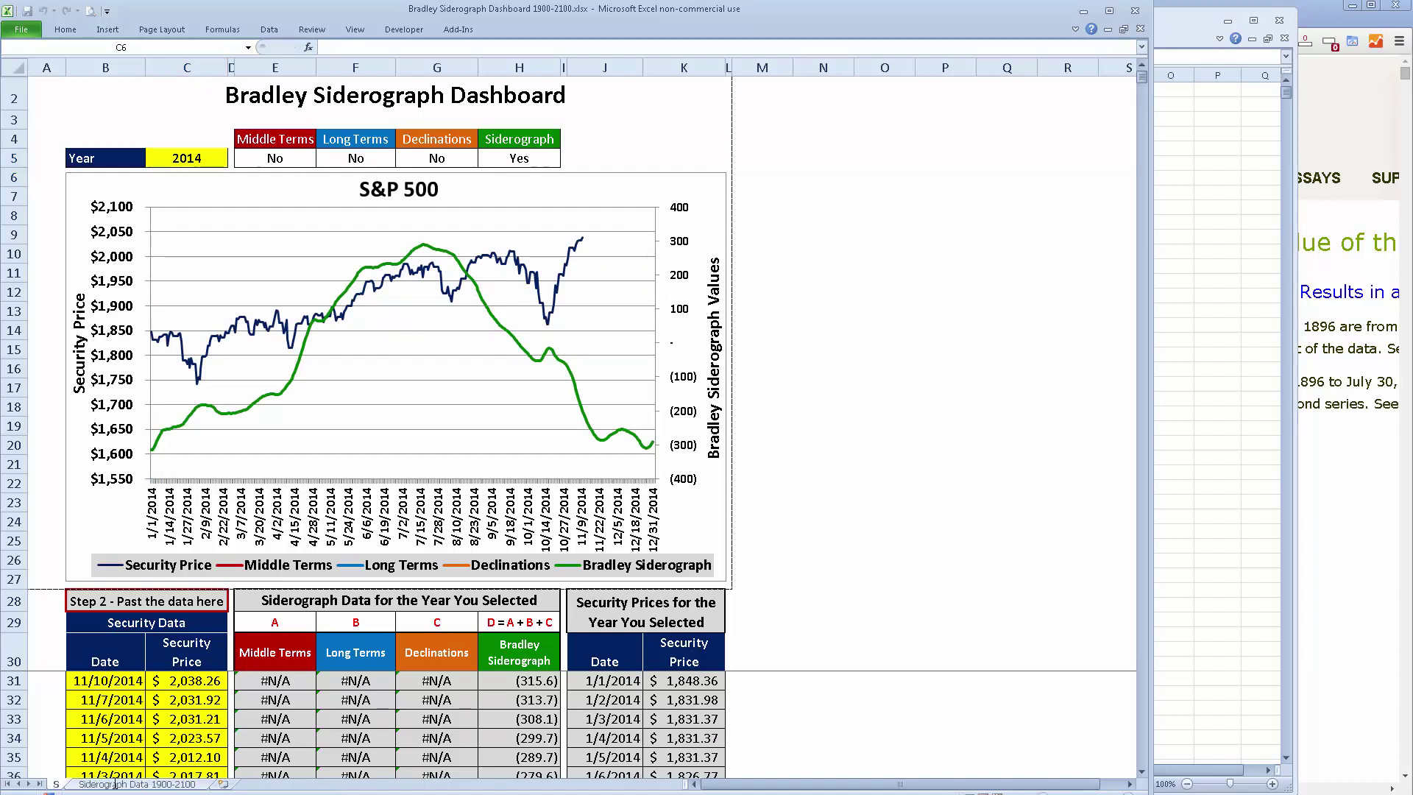
text(&P 500)
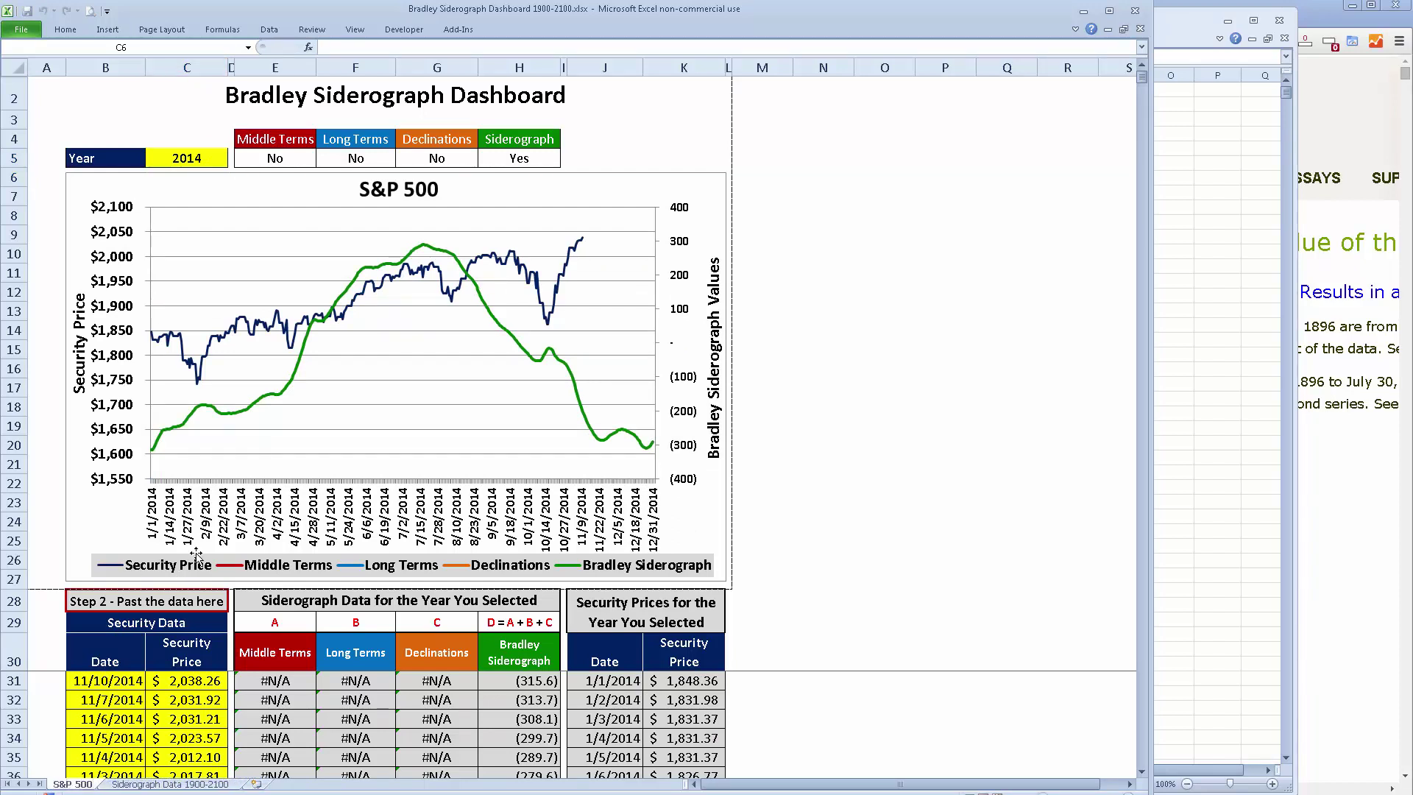
click(136, 163)
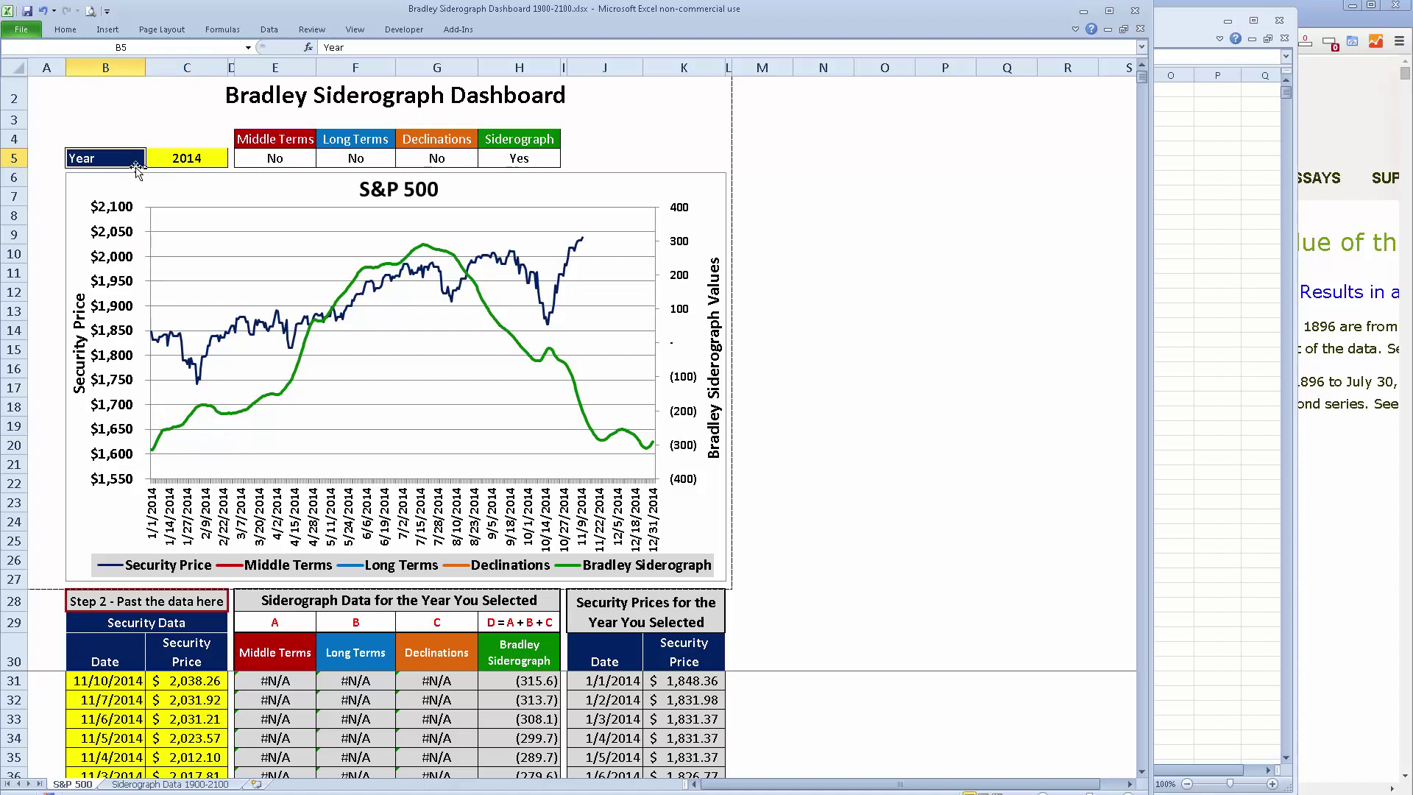
- Create a copy of the S&P 500 sheet in the same workbook and rename the copy "DJIA"
right_click(88, 785)
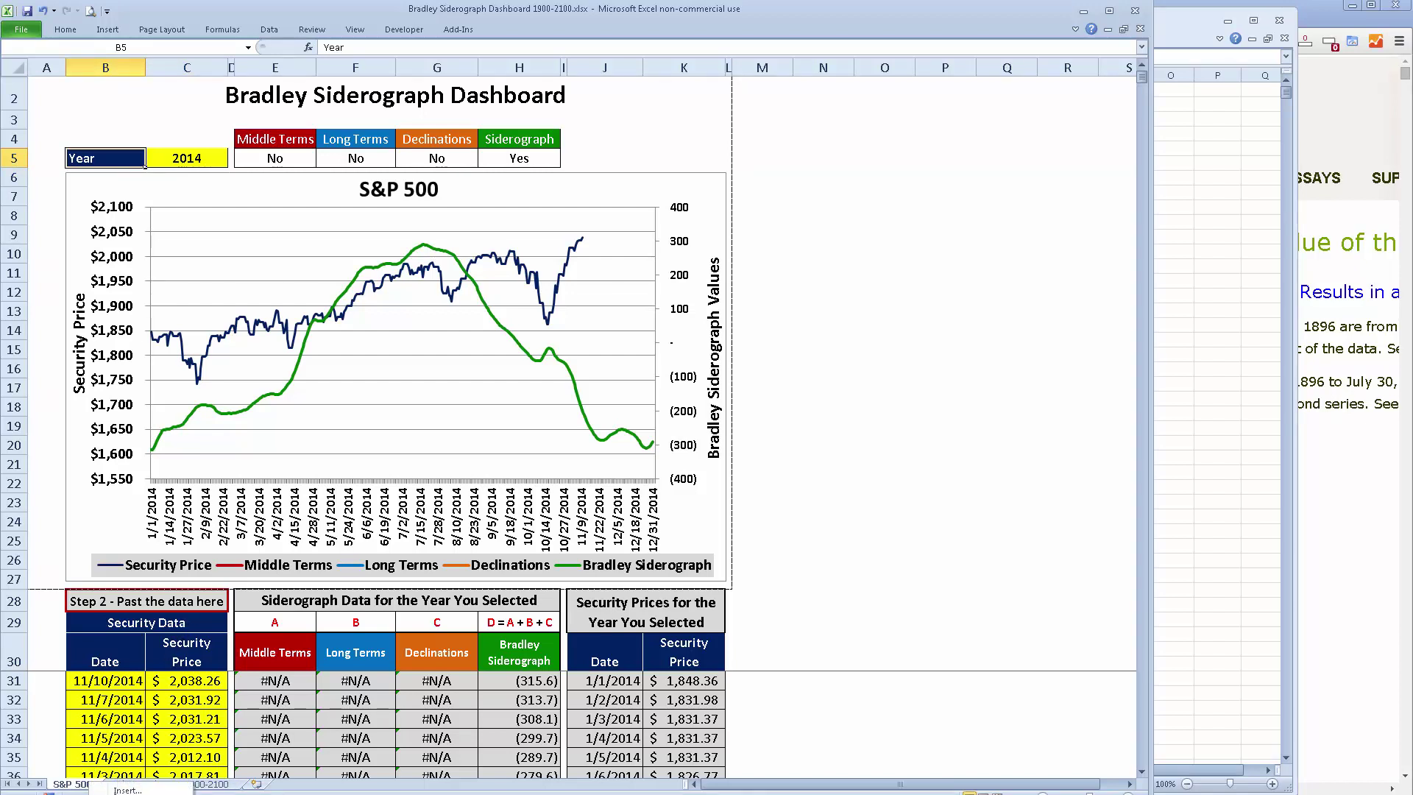
right_click(71, 787)
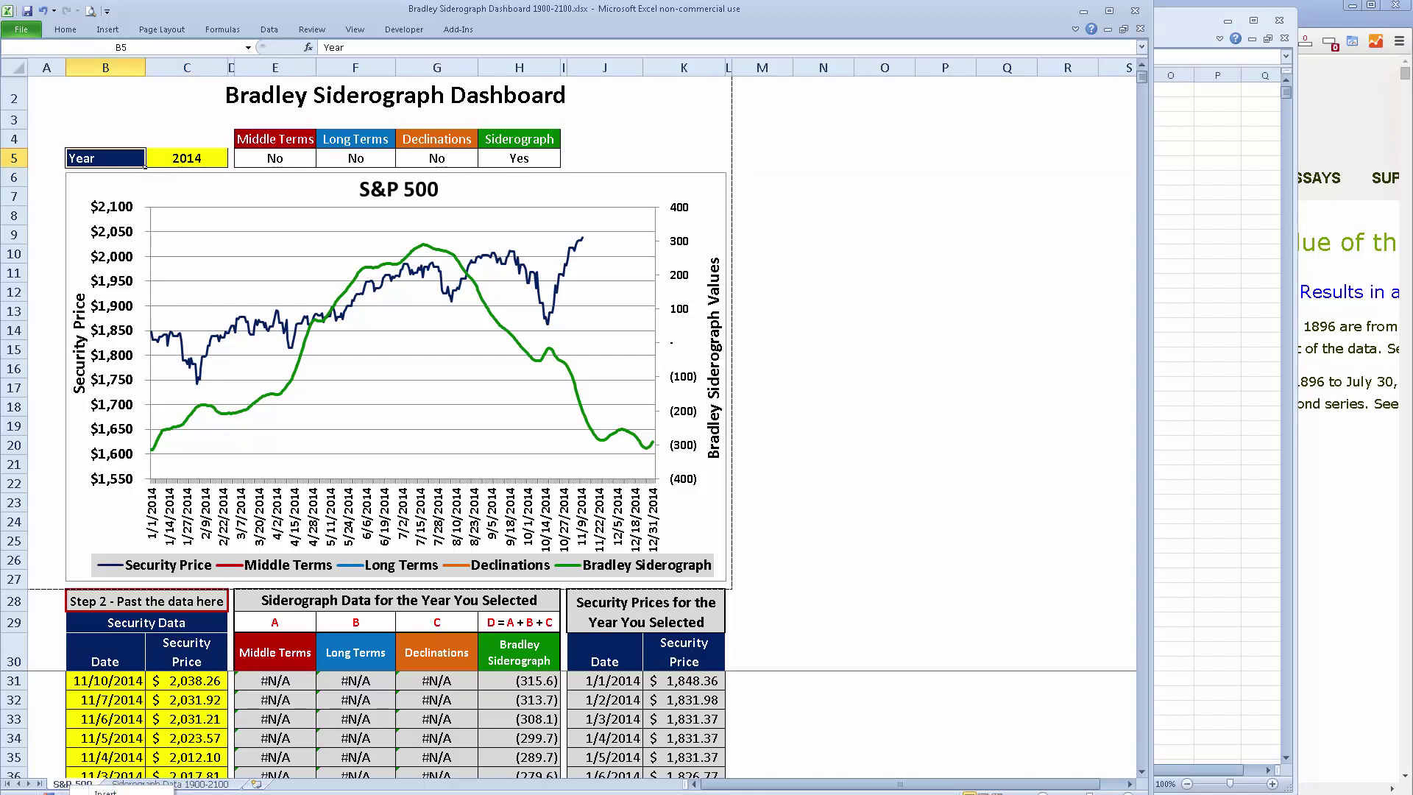
click(110, 794)
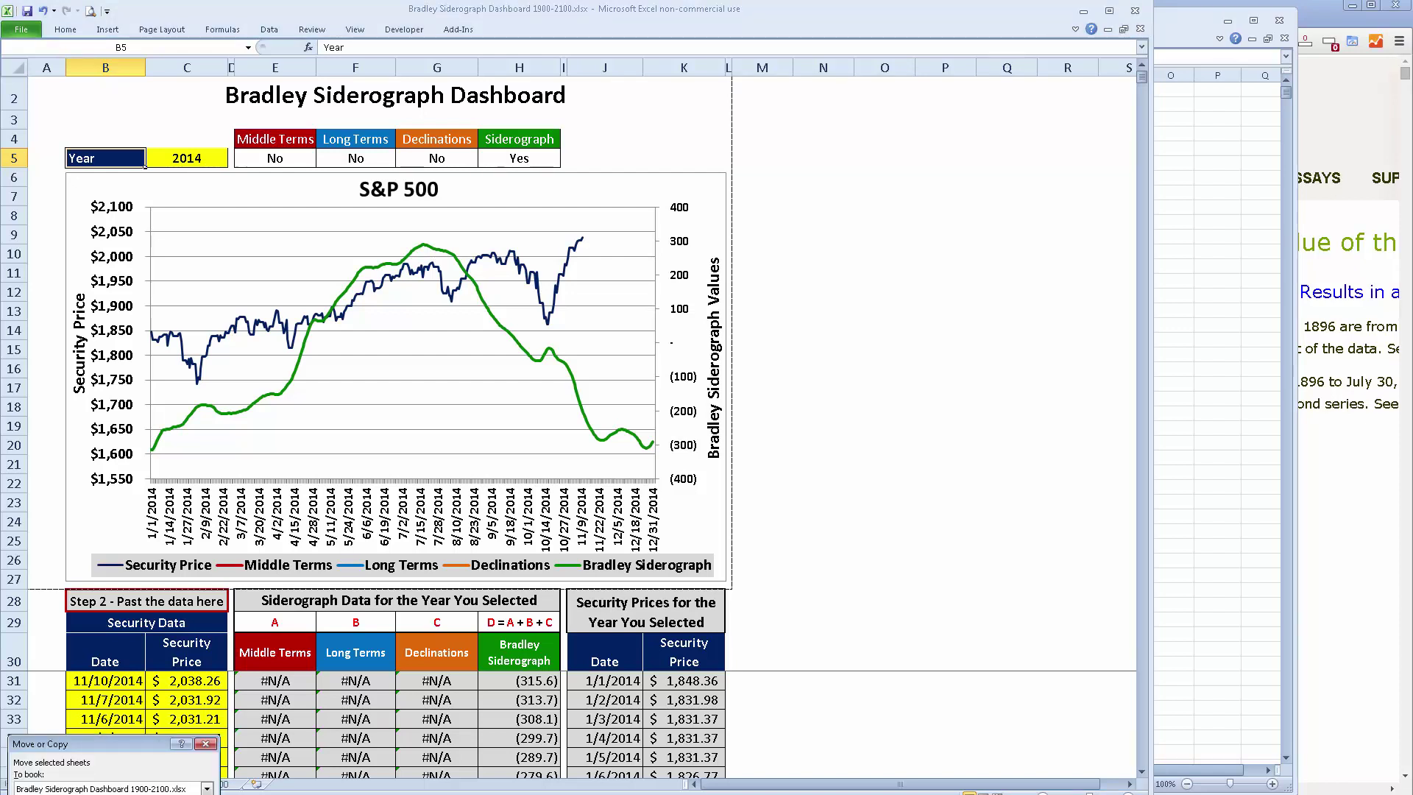
key(Return)
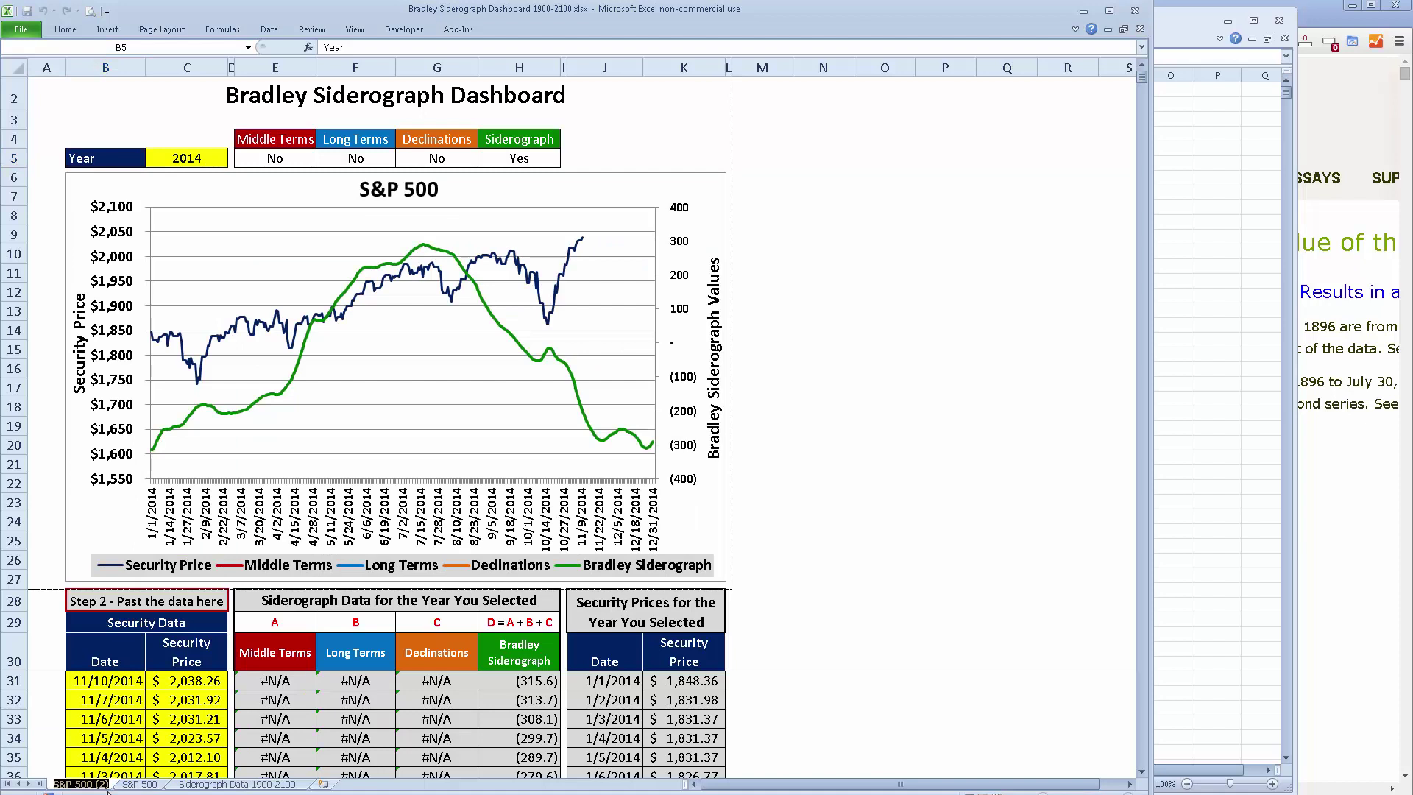
text(DJIA)
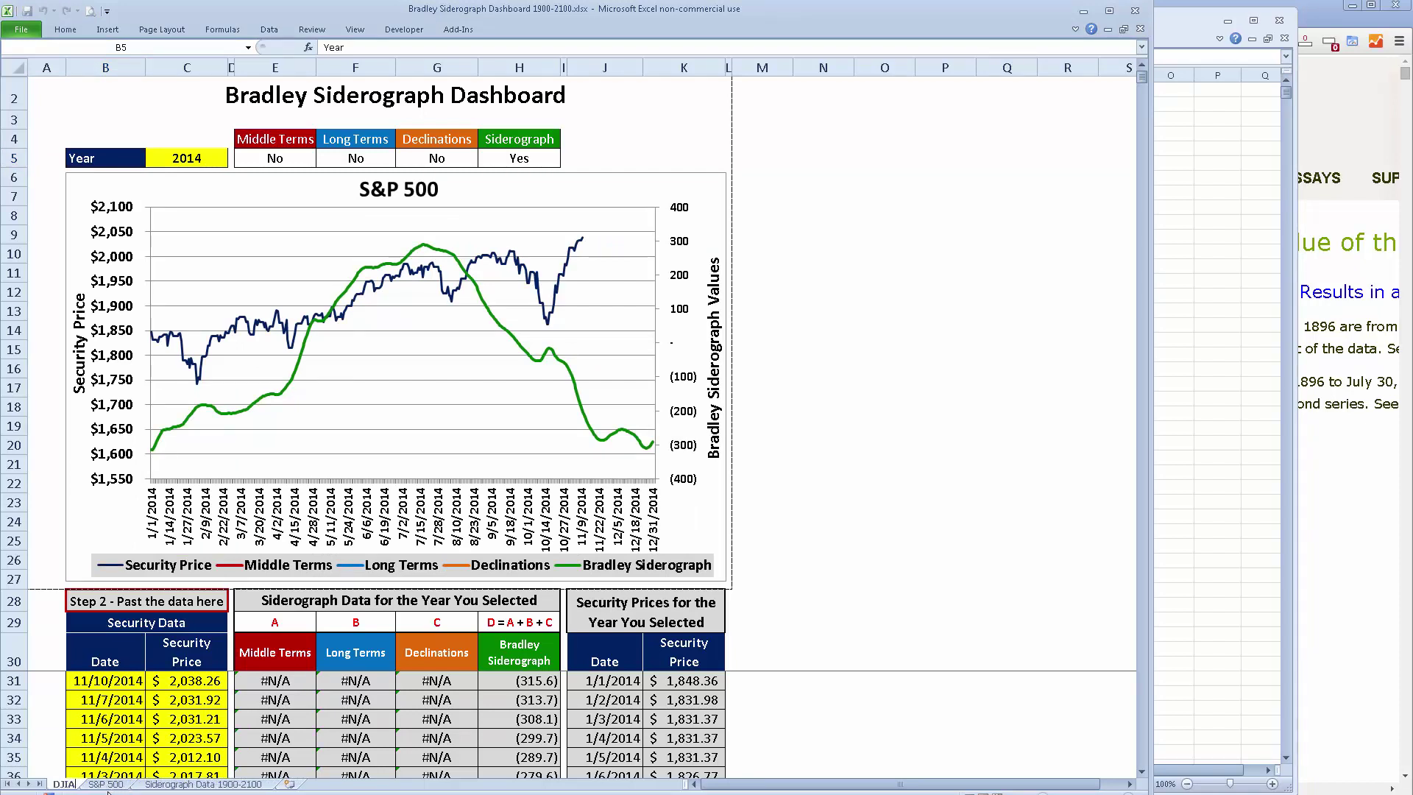
- Change the chart title on the DJIA sheet to "DJIA"
click(390, 186)
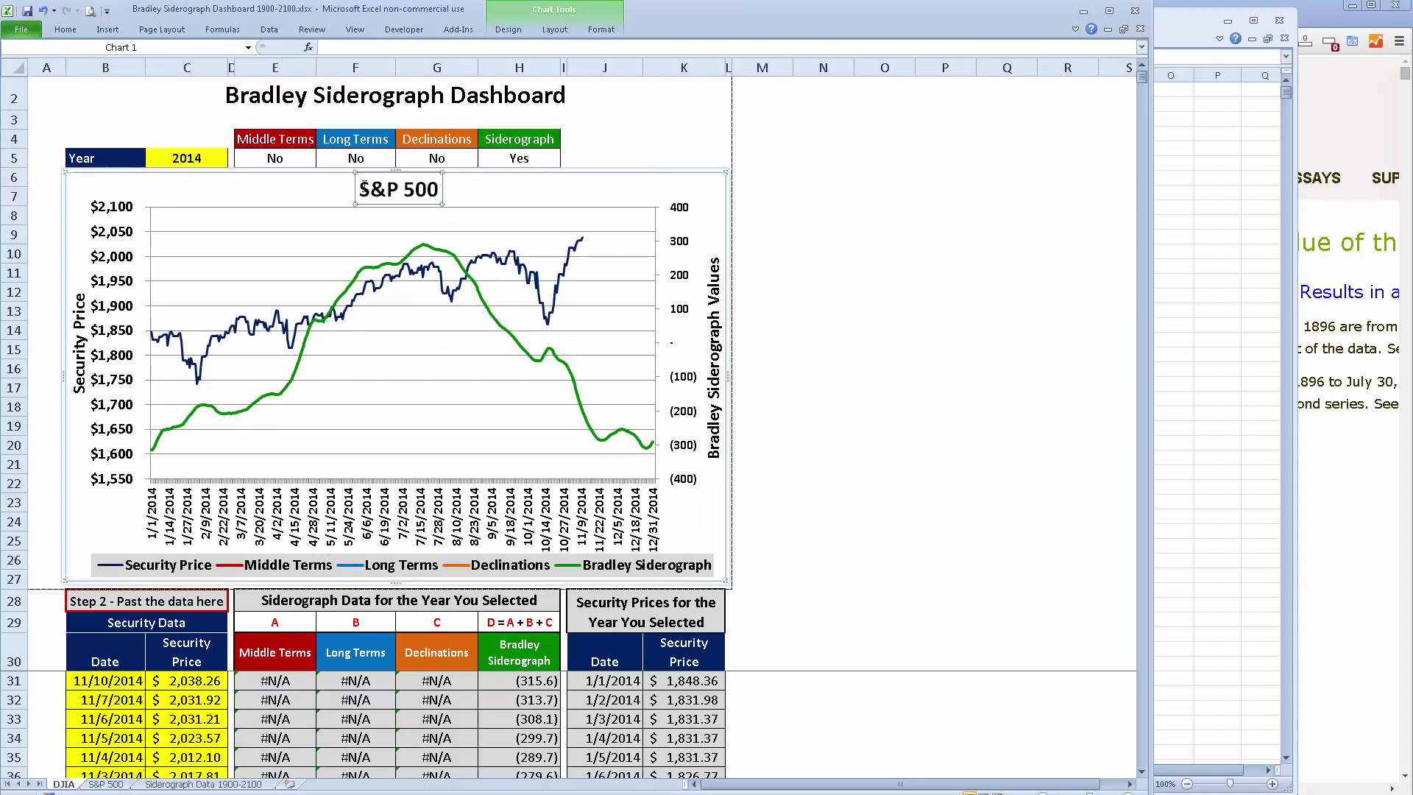
text(DJIA)
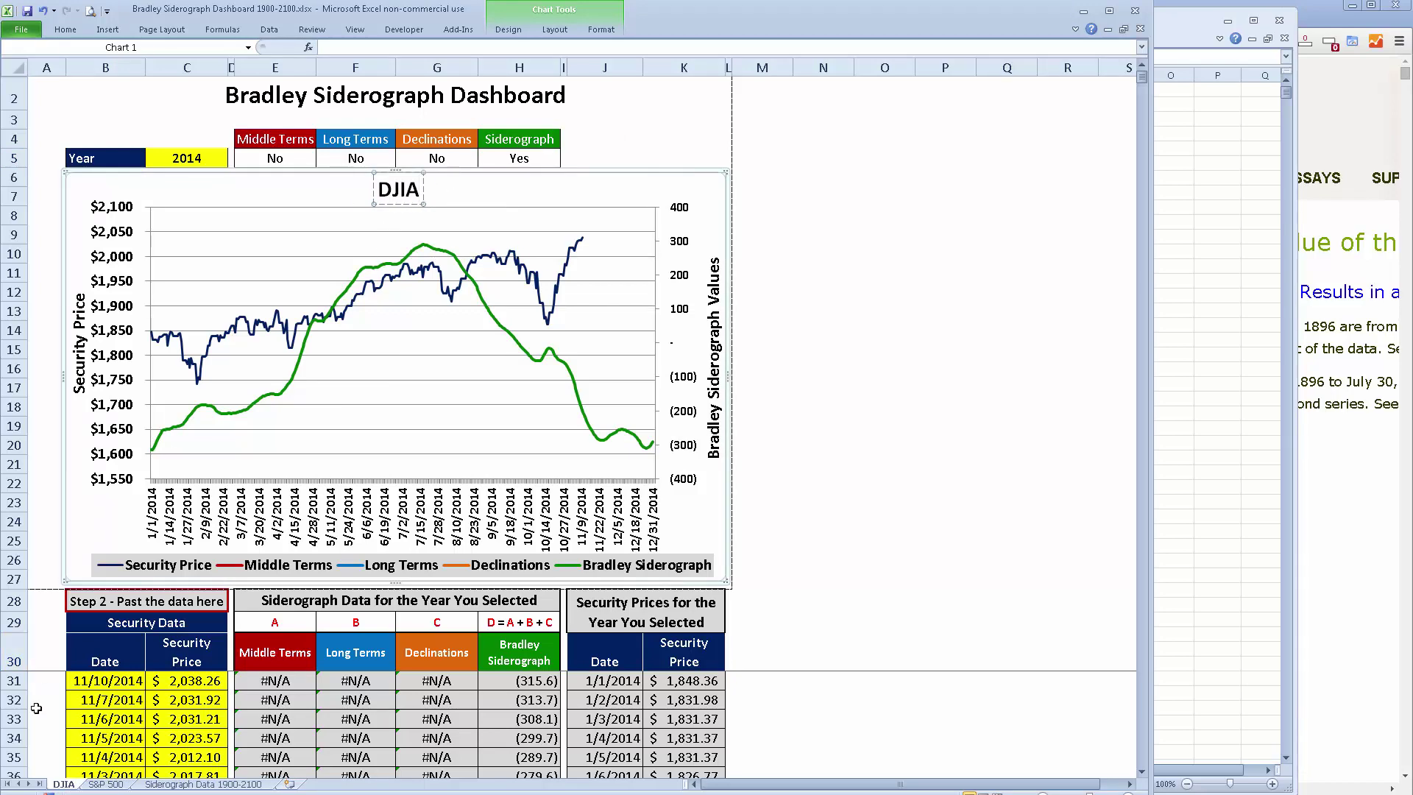
click(109, 661)
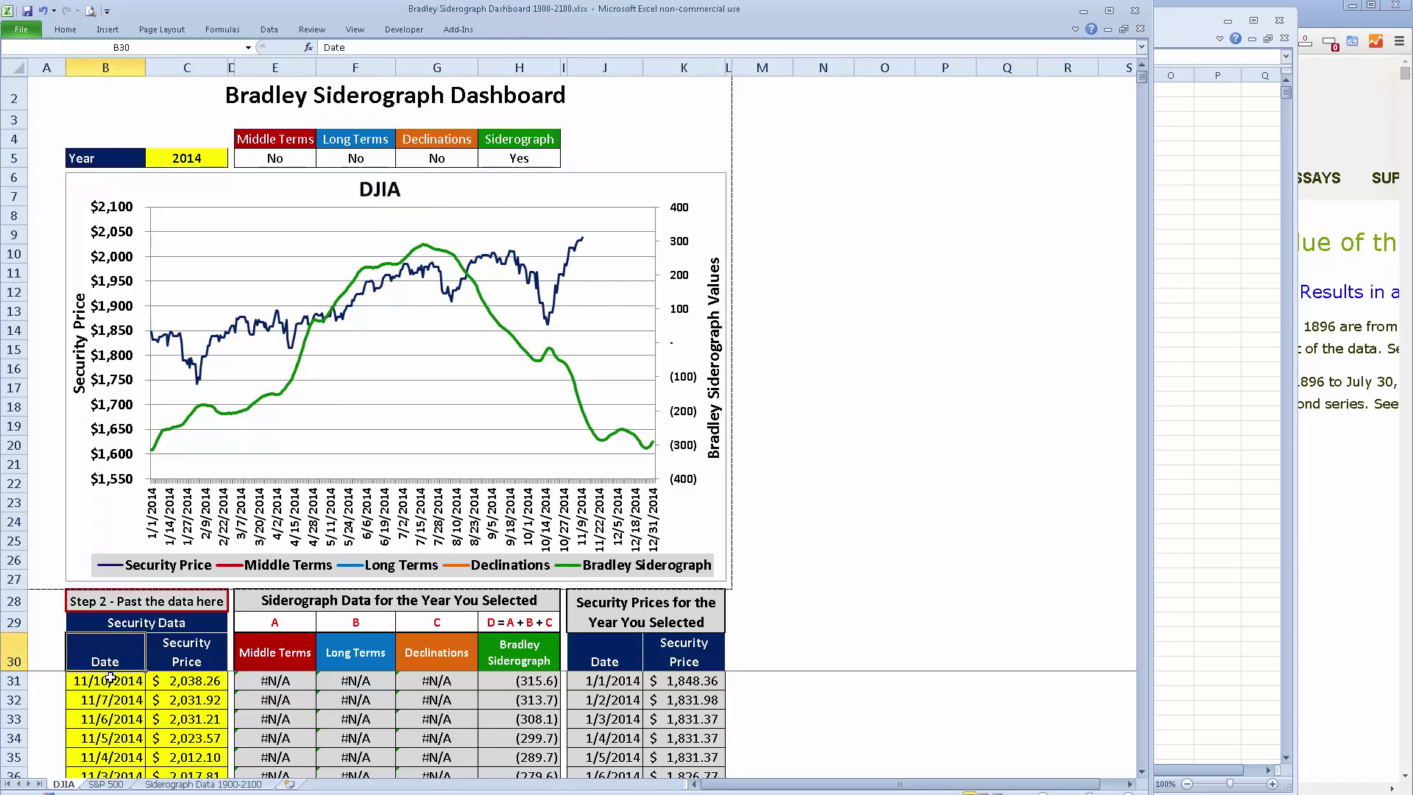
- Clear all dates and prices under the Security Data headers, from row 31 down, on the DJIA sheet
click(108, 677)
key(ctrl+shift+Right)
key(ctrl+shift+Down)
key(Delete)
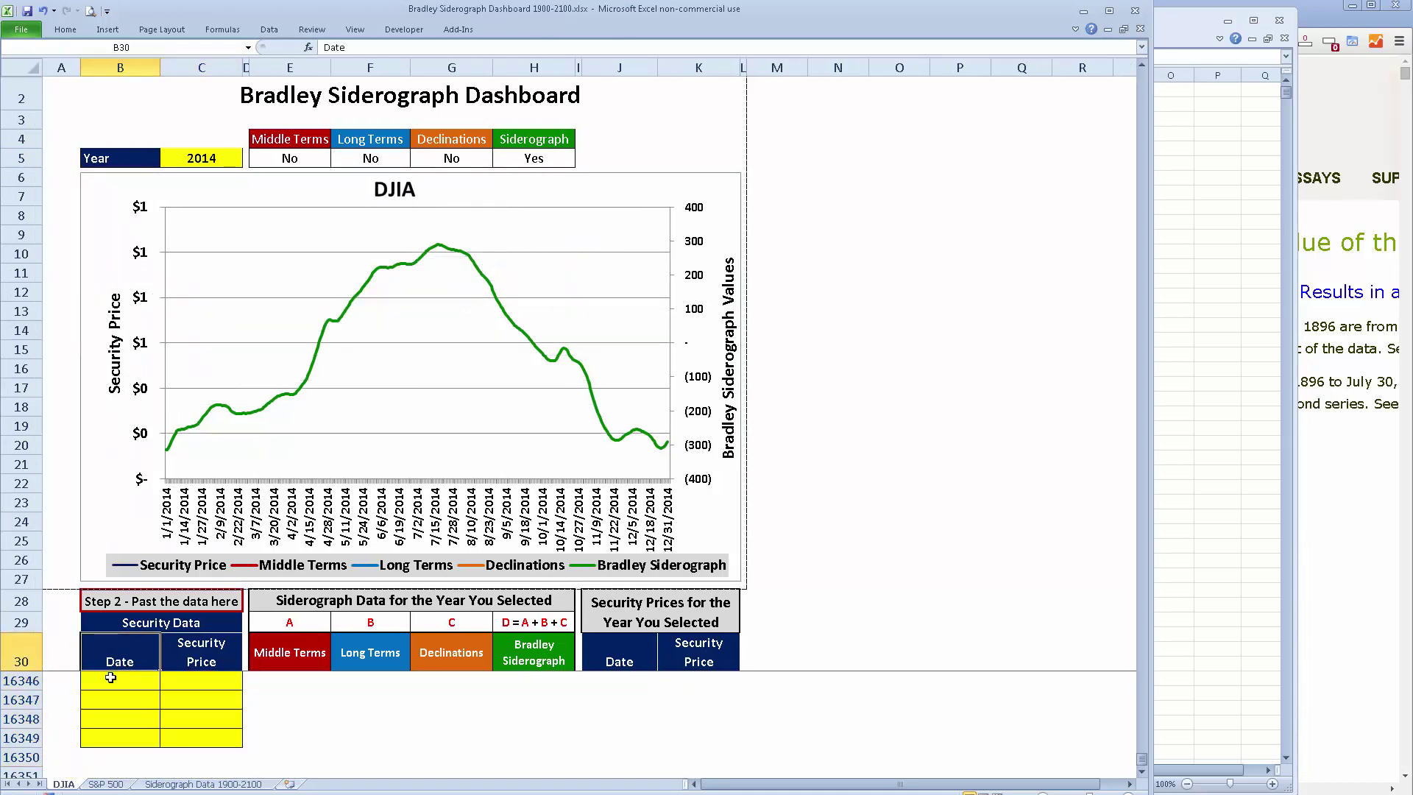
key(Down)
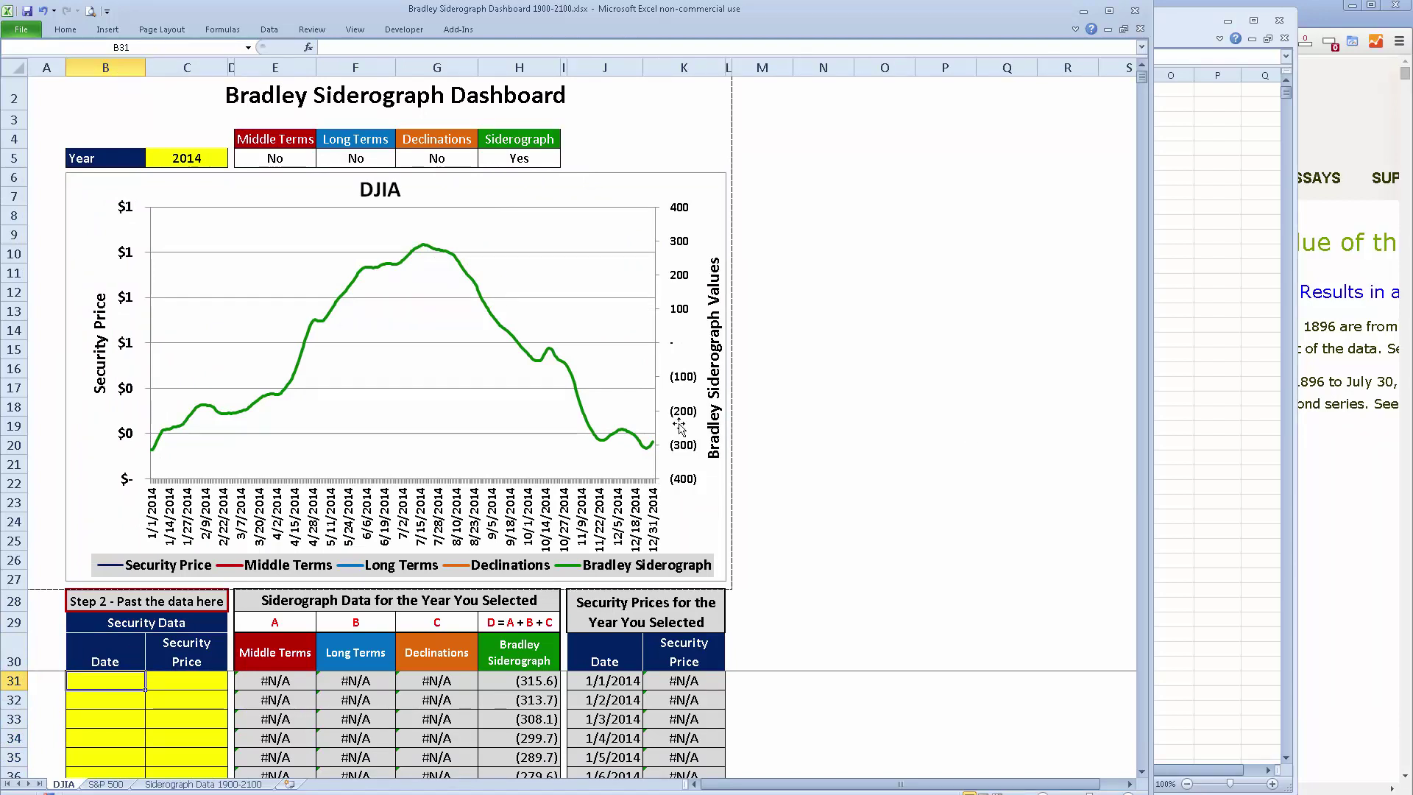
- Switch to the DJA (1).csv workbook and copy all Date and DJIA values from row 5 down to the last row
click(1189, 385)
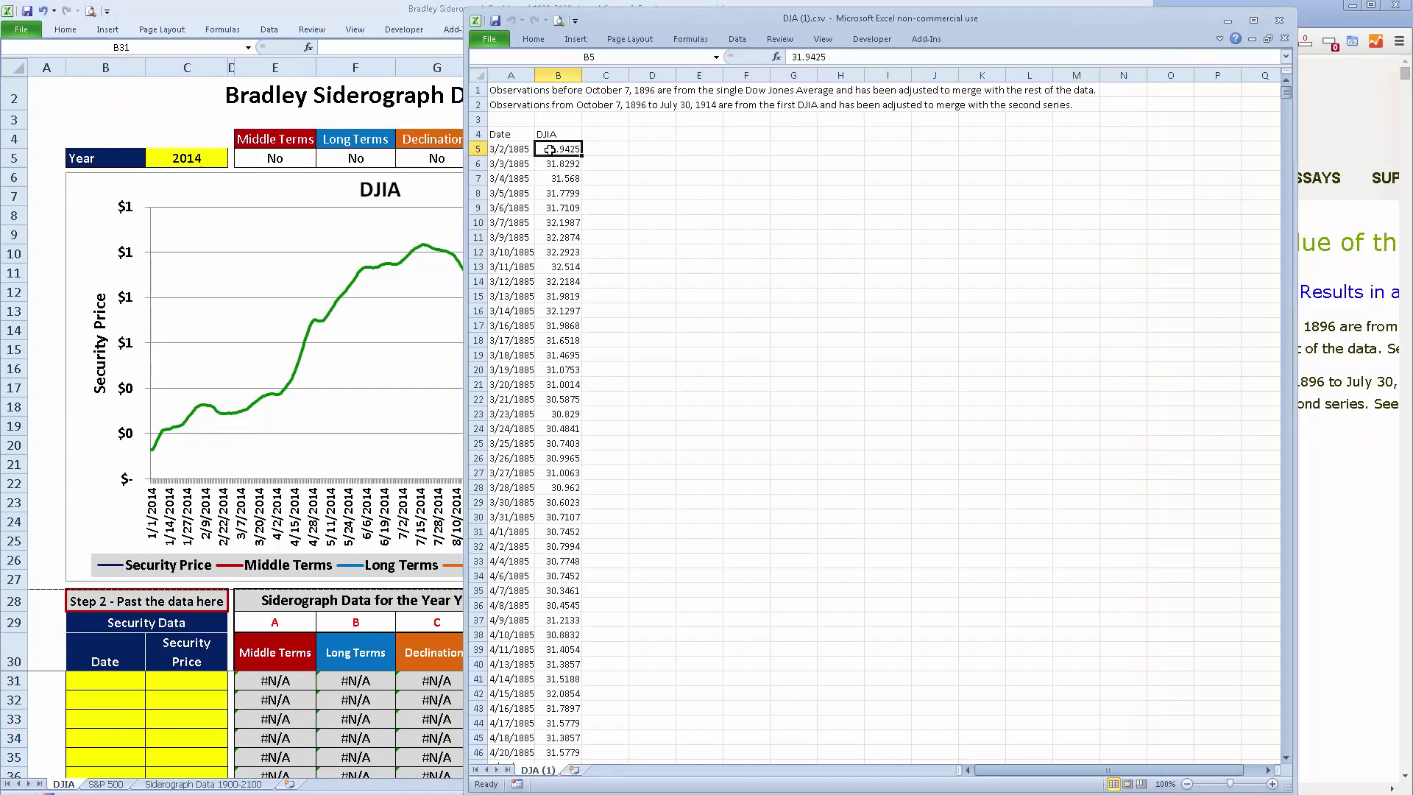
scroll(523, 170, up, 1)
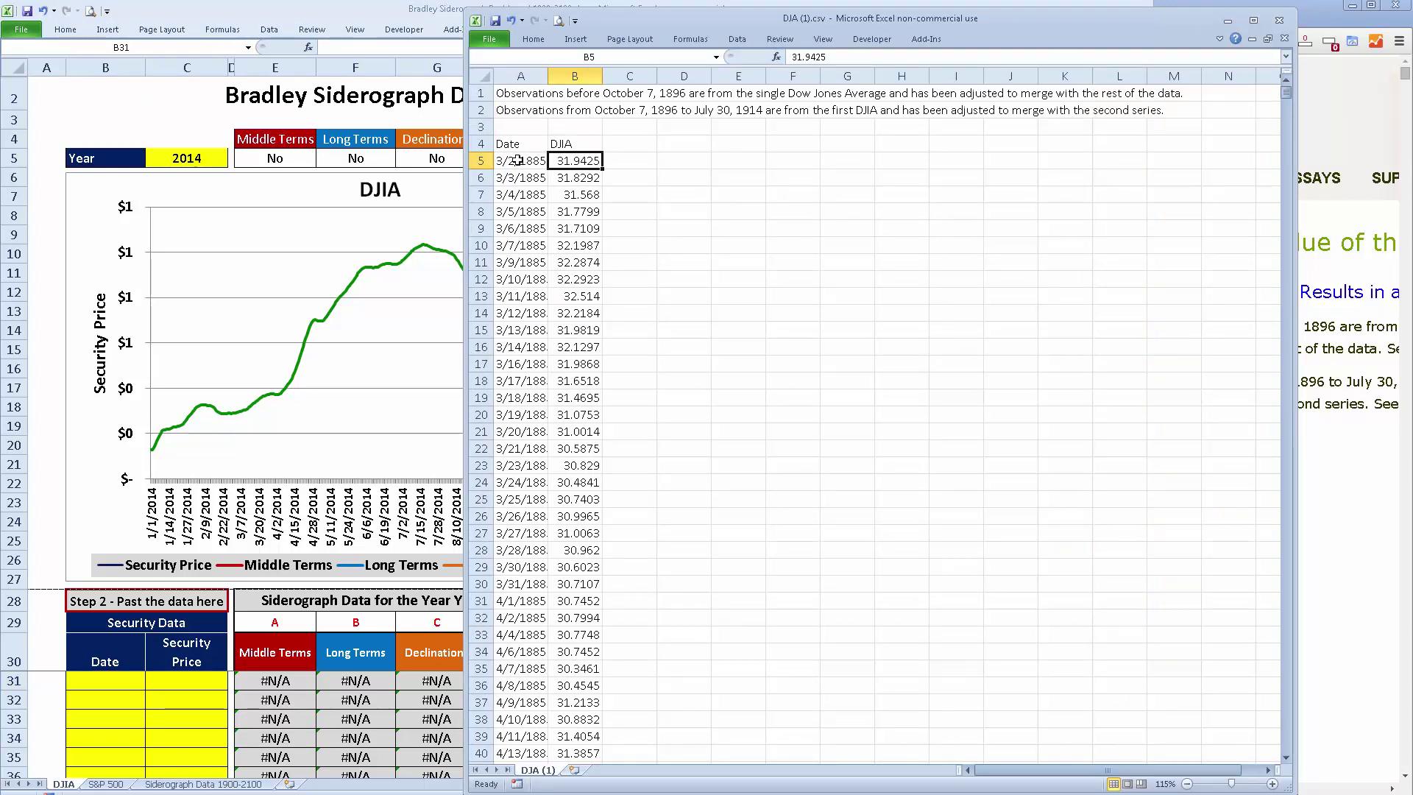
drag(524, 162, 582, 295)
key(ctrl+shift+Down)
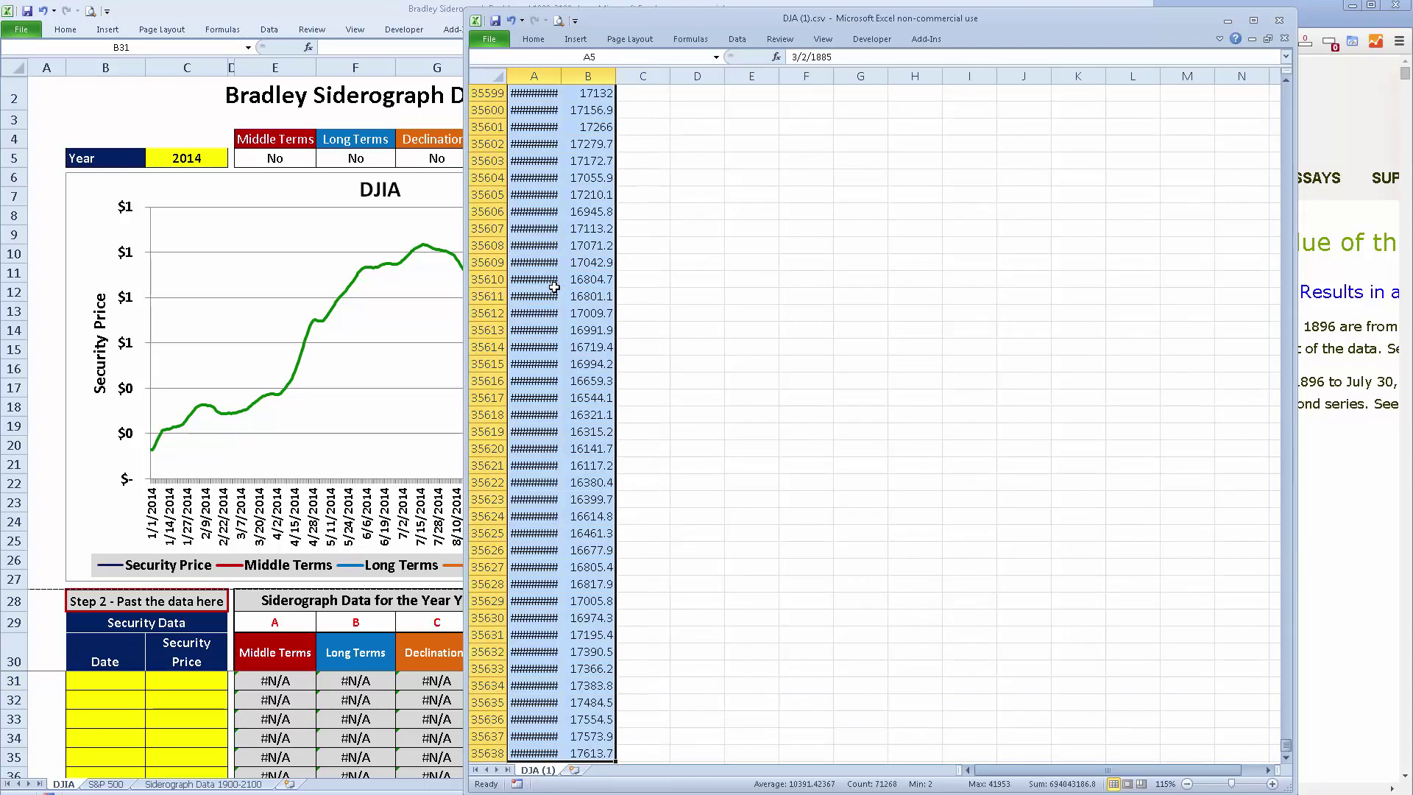
key(ctrl+c)
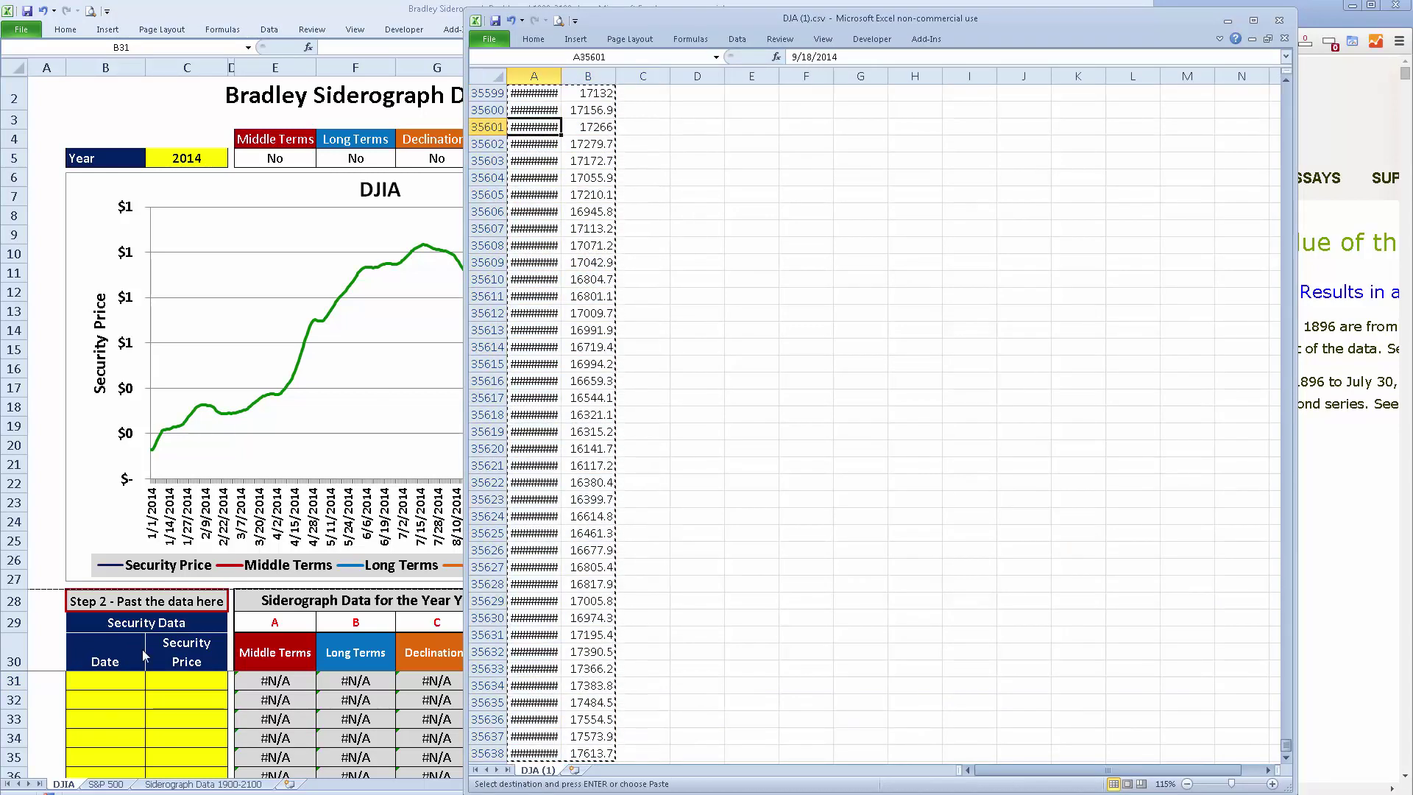
- Switch back to the Bradley Siderograph Dashboard workbook and paste the copied Dow Jones data as Text at B31 of the DJIA sheet
click(97, 673)
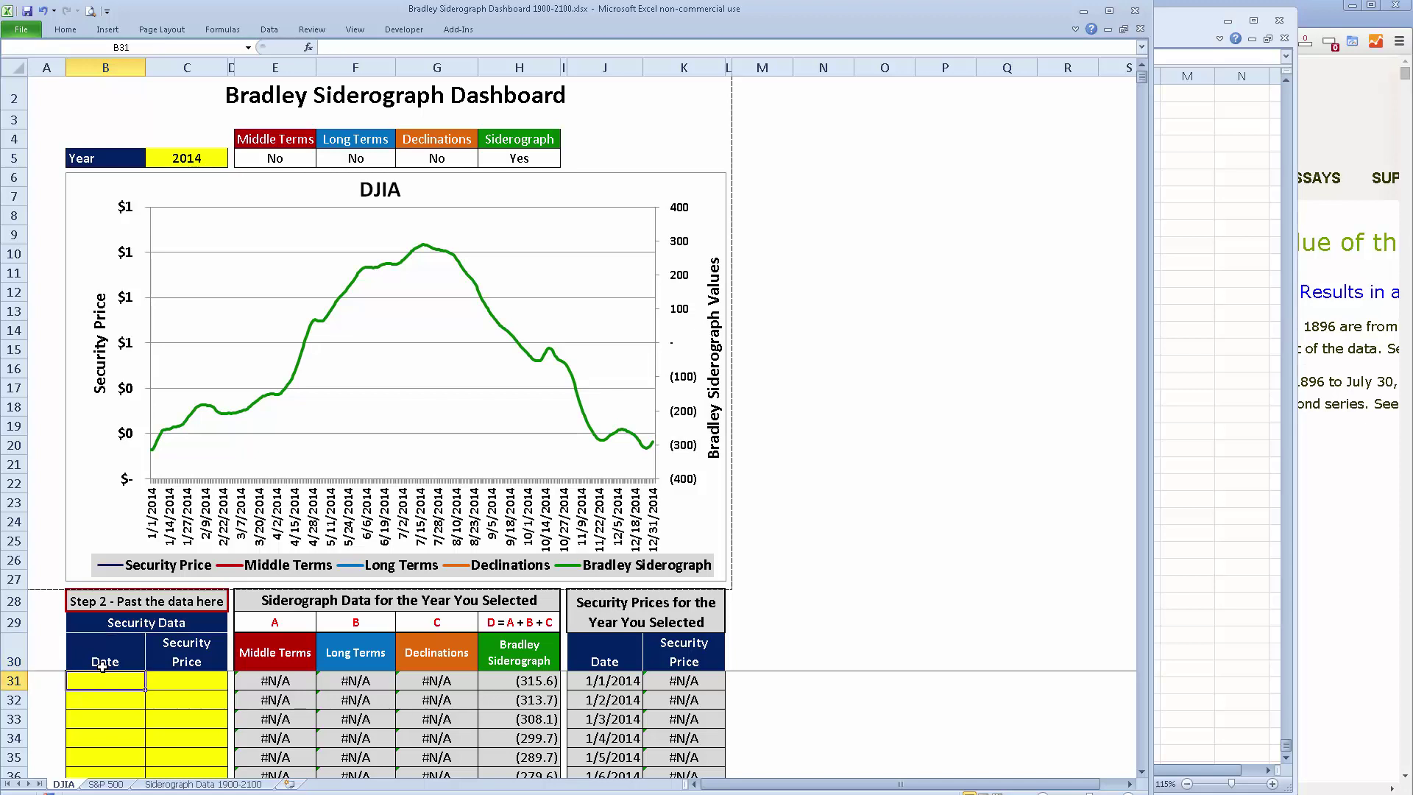
key(alt+e)
key(s)
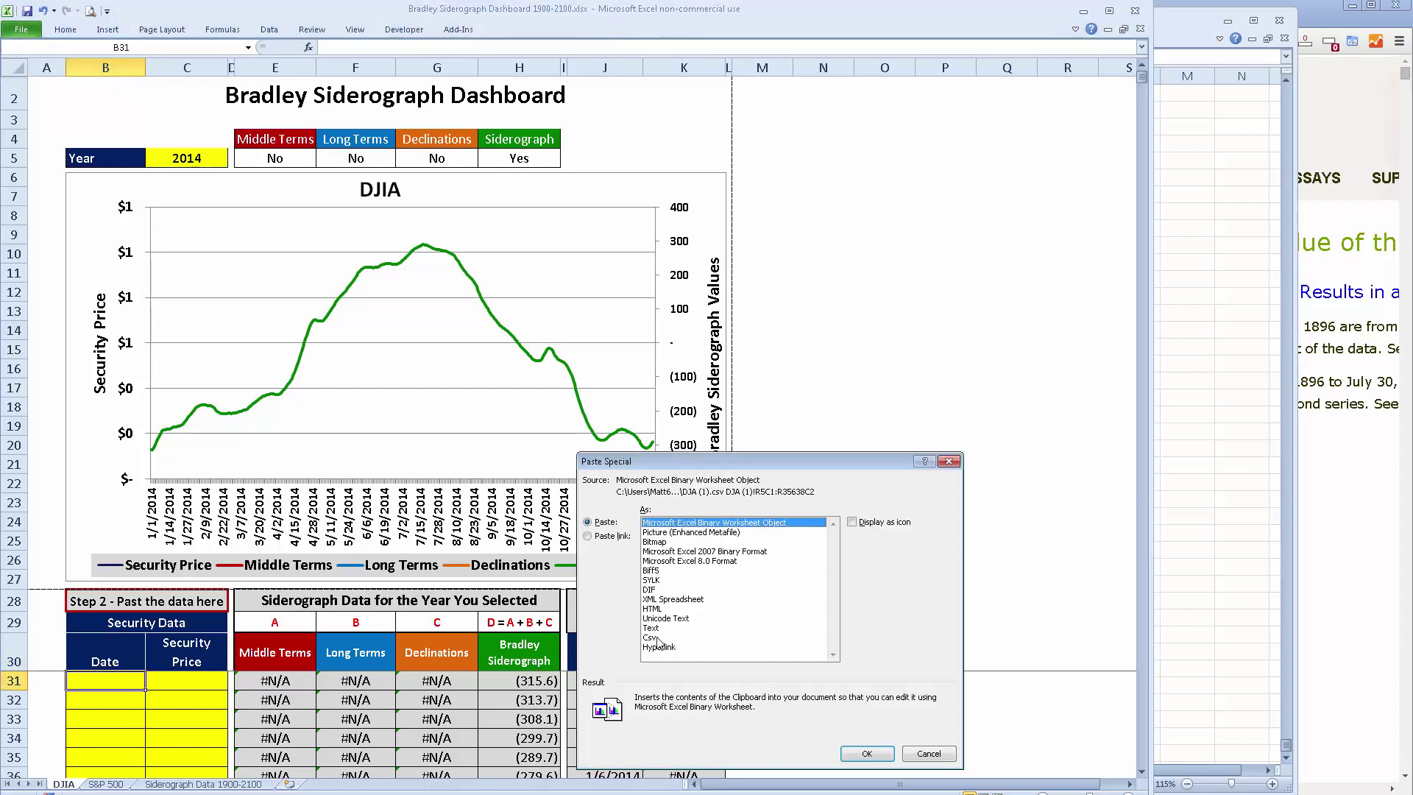
click(657, 637)
double_click(652, 627)
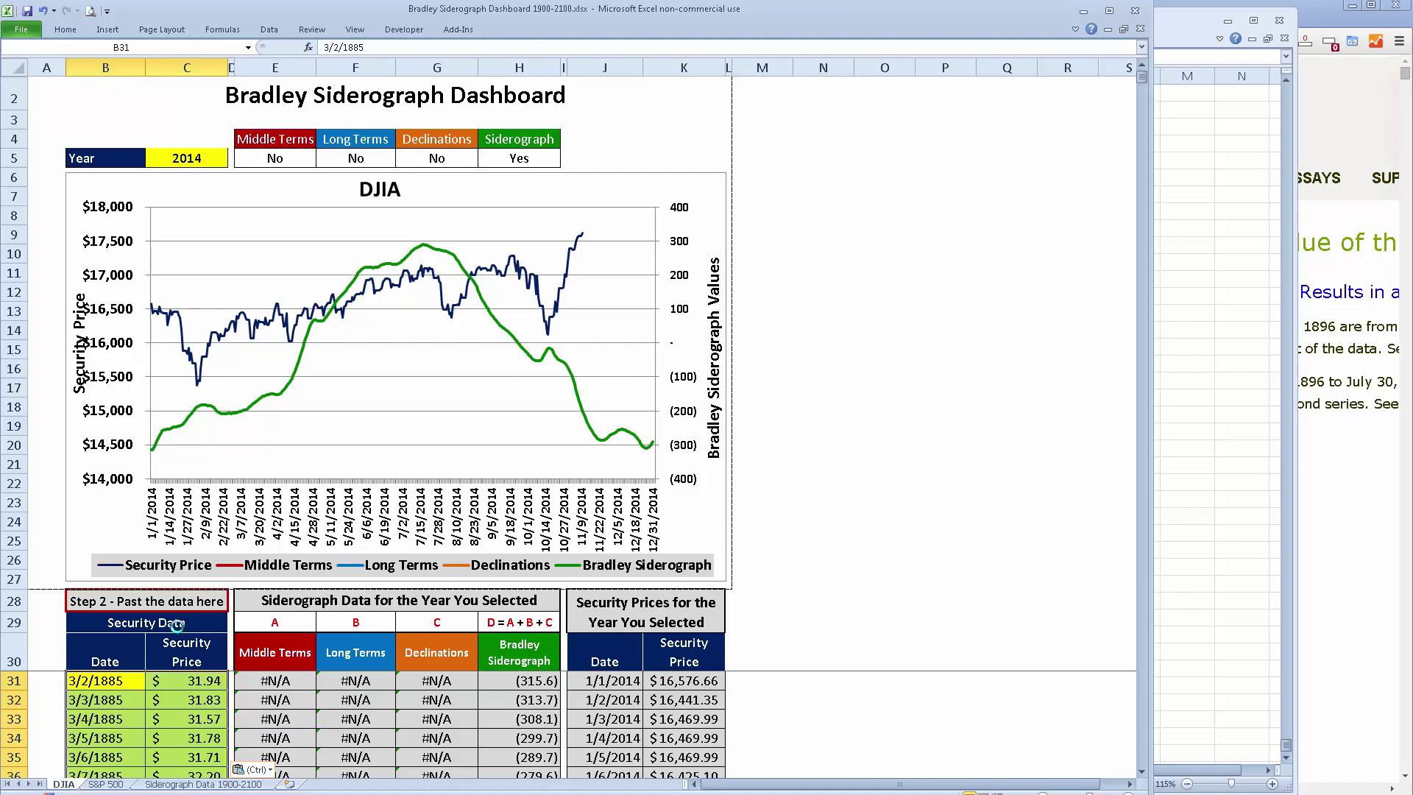
click(194, 678)
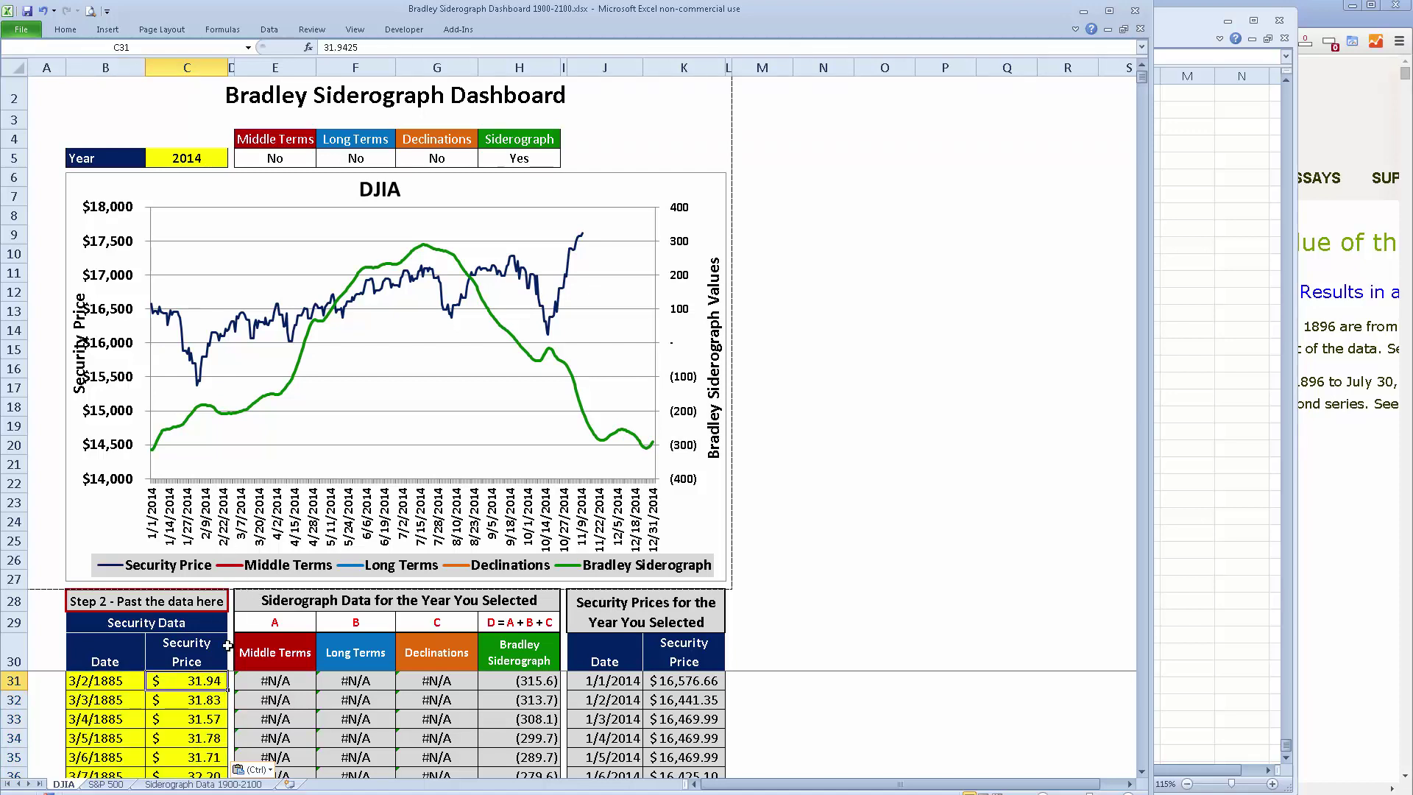
click(136, 718)
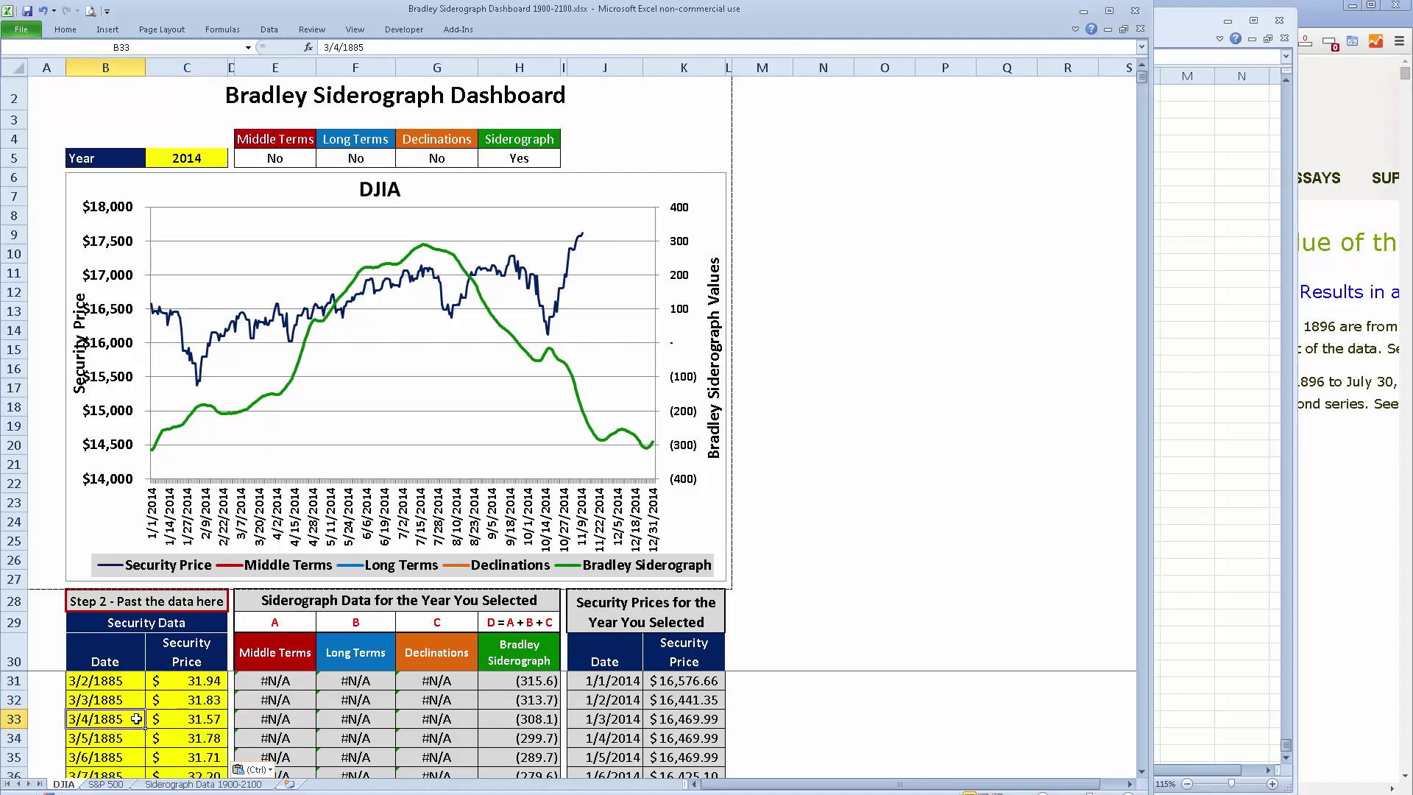
- Set the DJIA sheet's year in C5 to 1900
click(199, 151)
text(1)
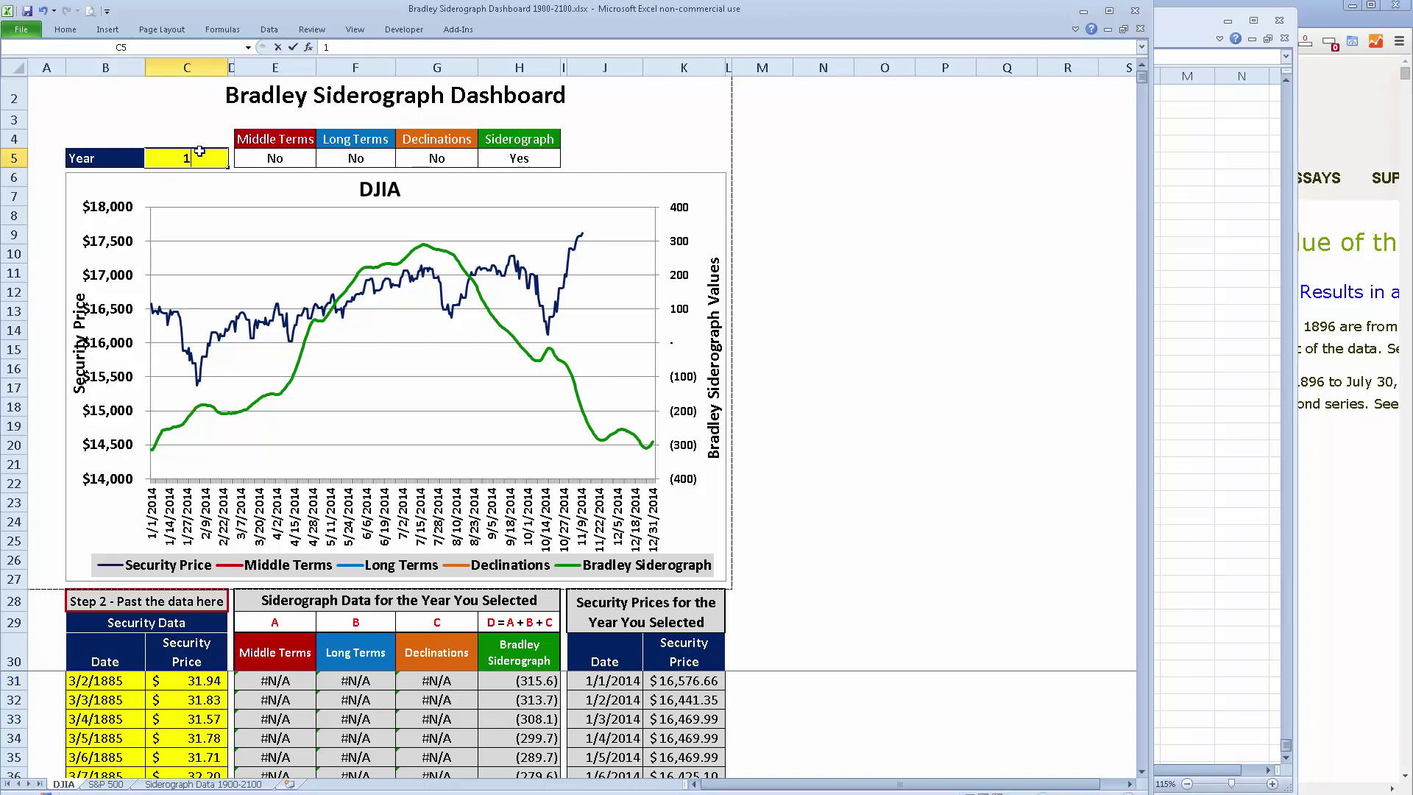
text(900)
key(ctrl+Return)
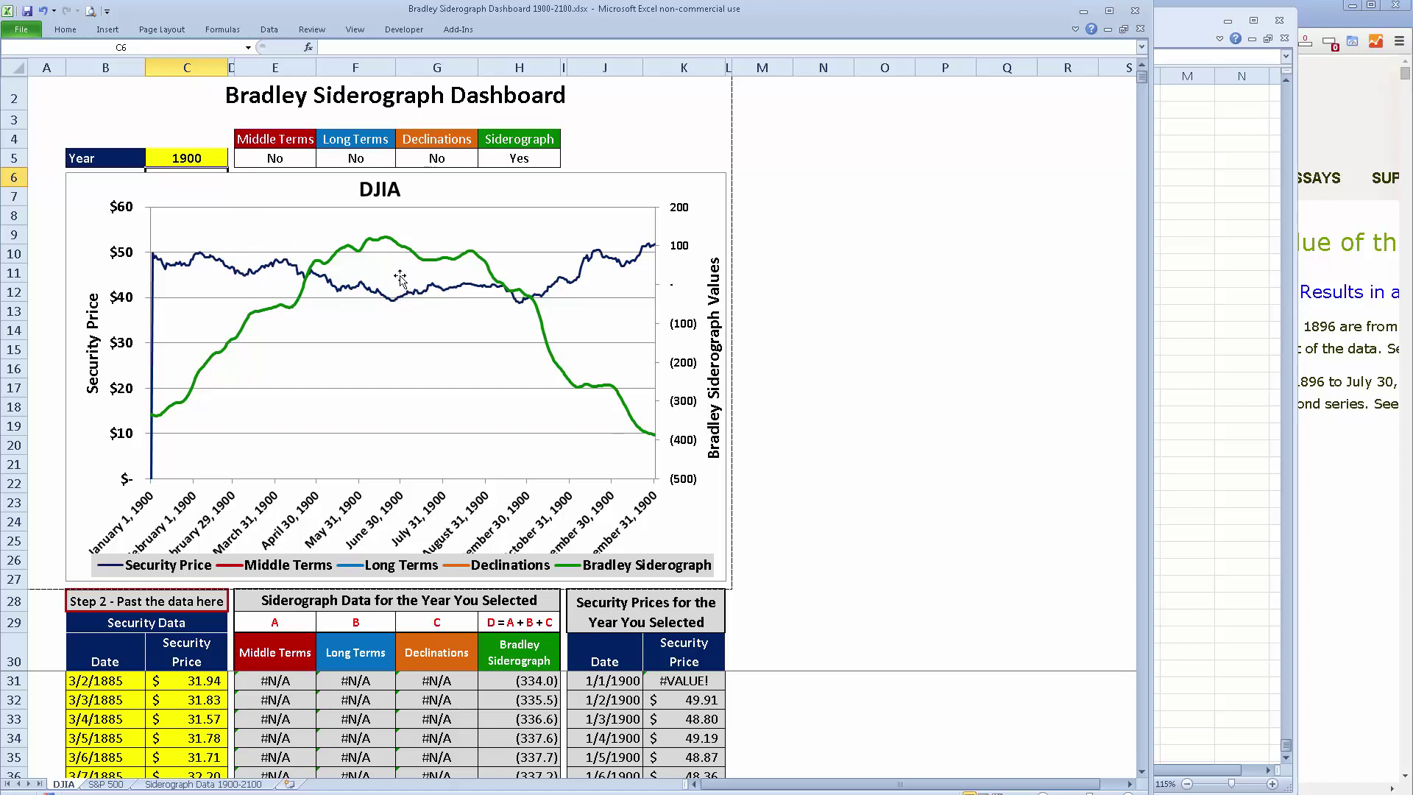
- Format the chart's Security Price axis with a fixed minimum of 35
click(122, 298)
right_click(123, 298)
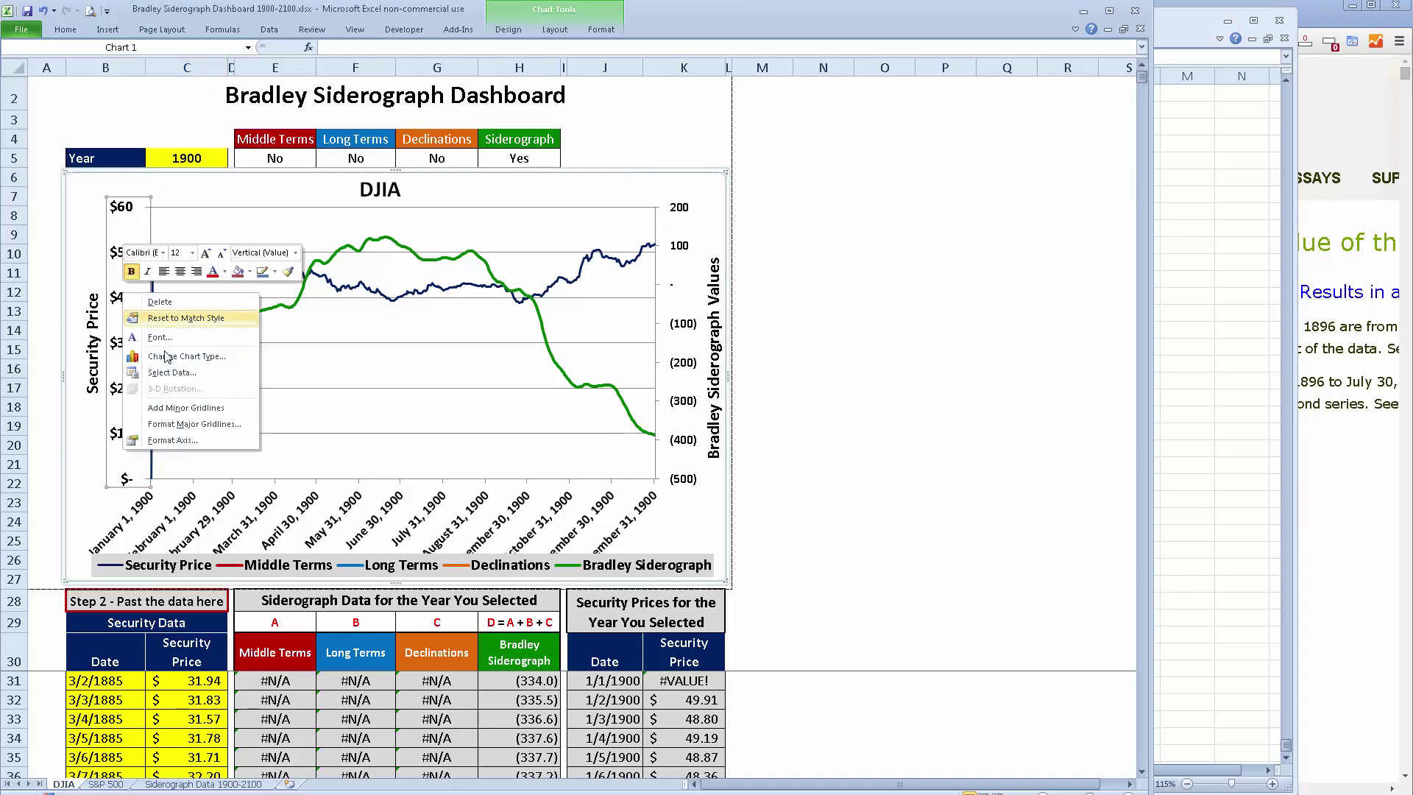
click(179, 440)
drag(714, 159, 695, 342)
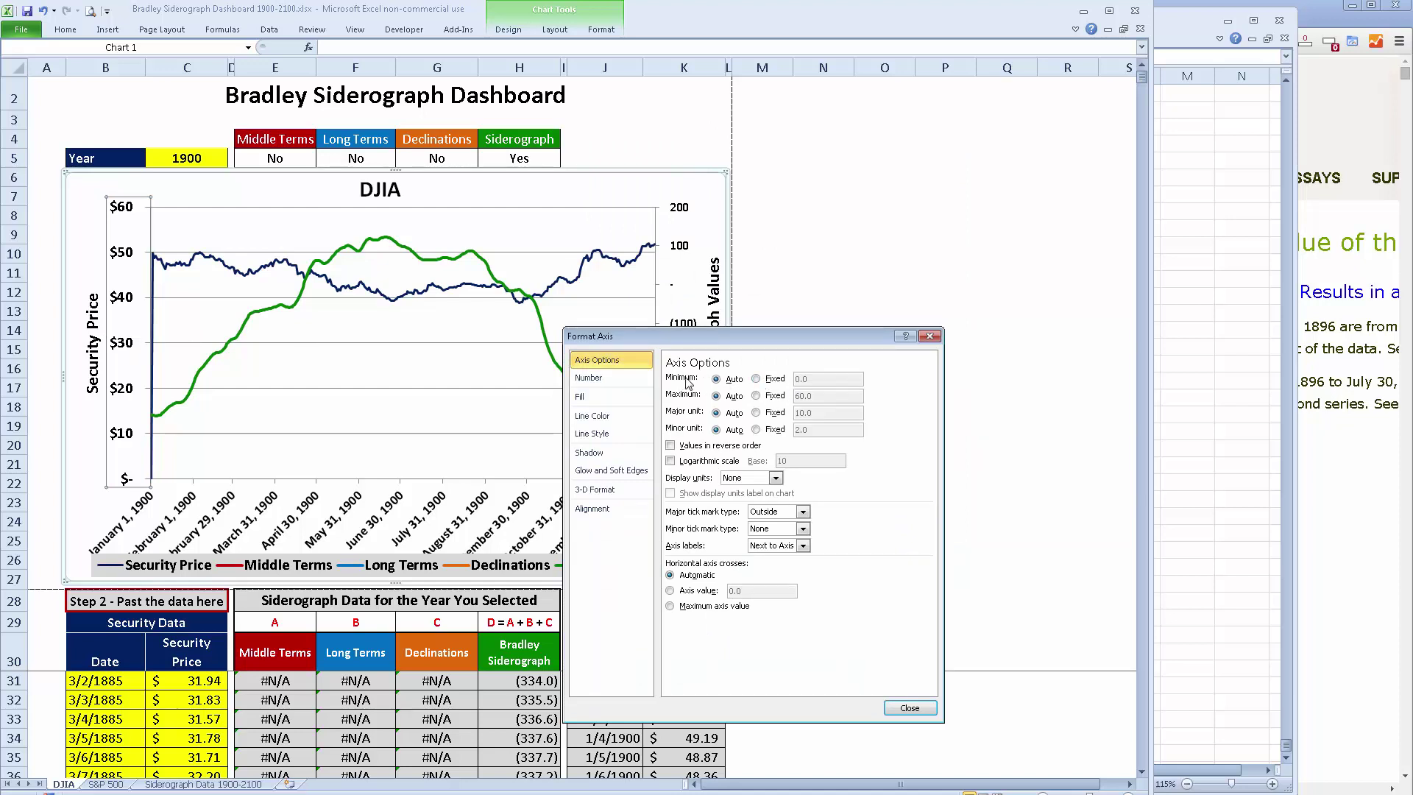
click(756, 379)
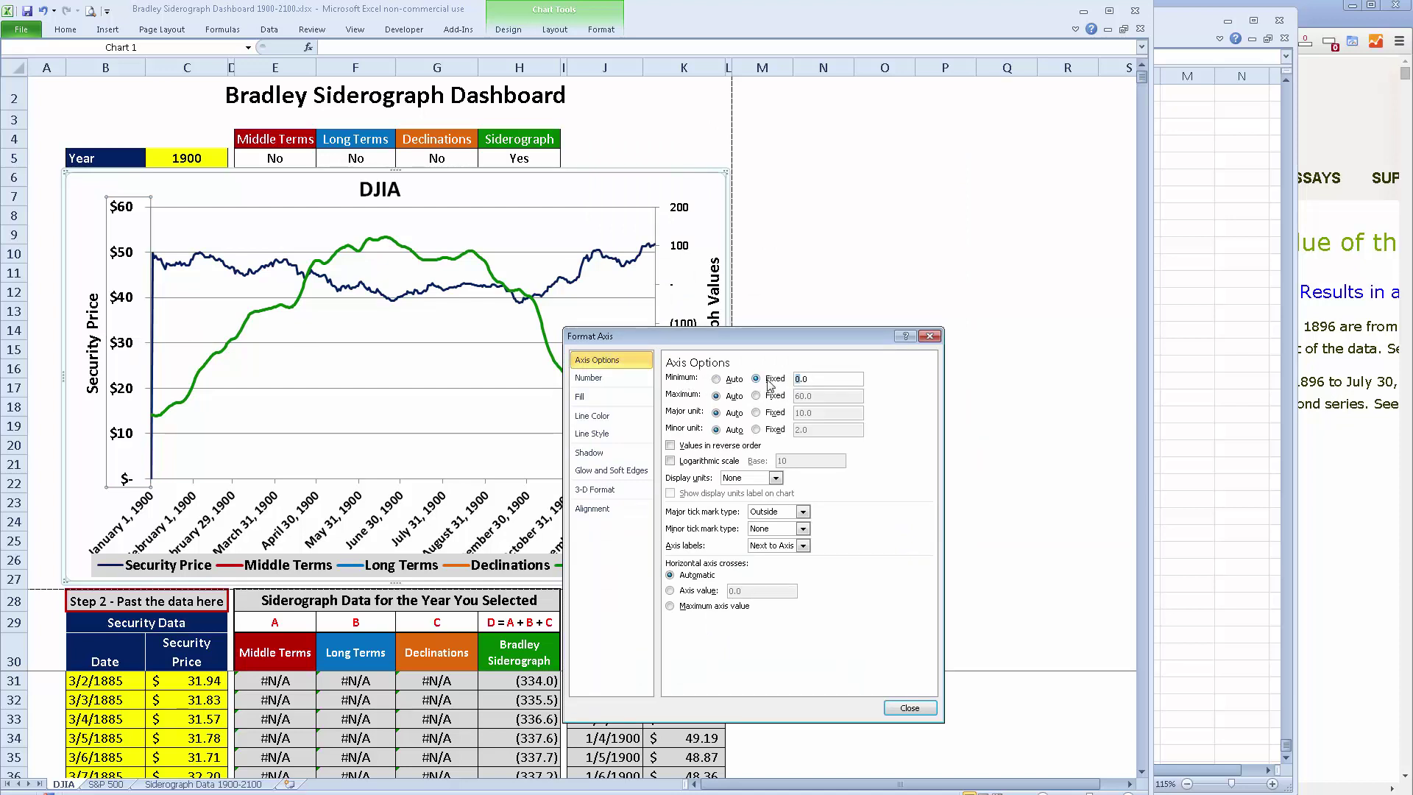
click(908, 707)
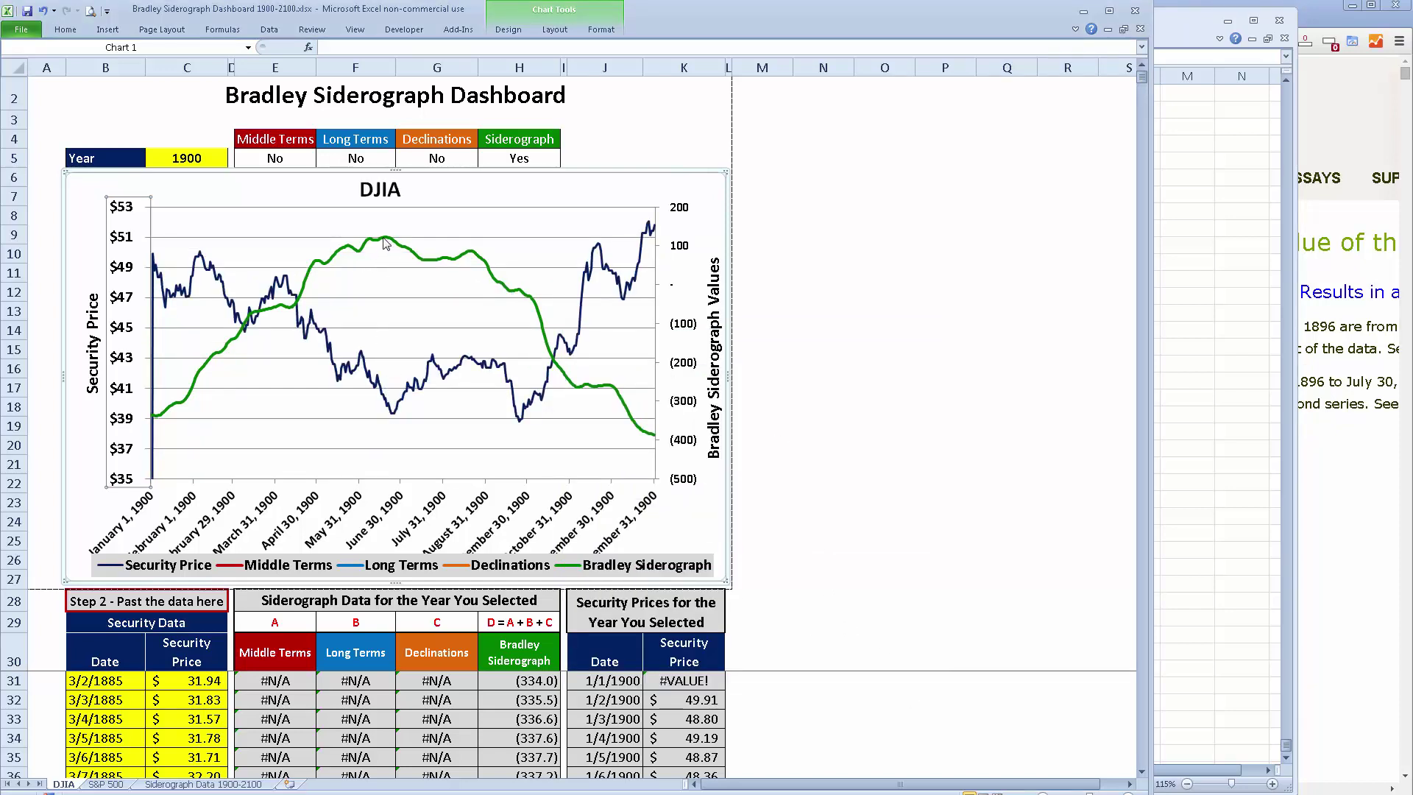
- Set the DJIA sheet's year in C5 to 2014
click(198, 157)
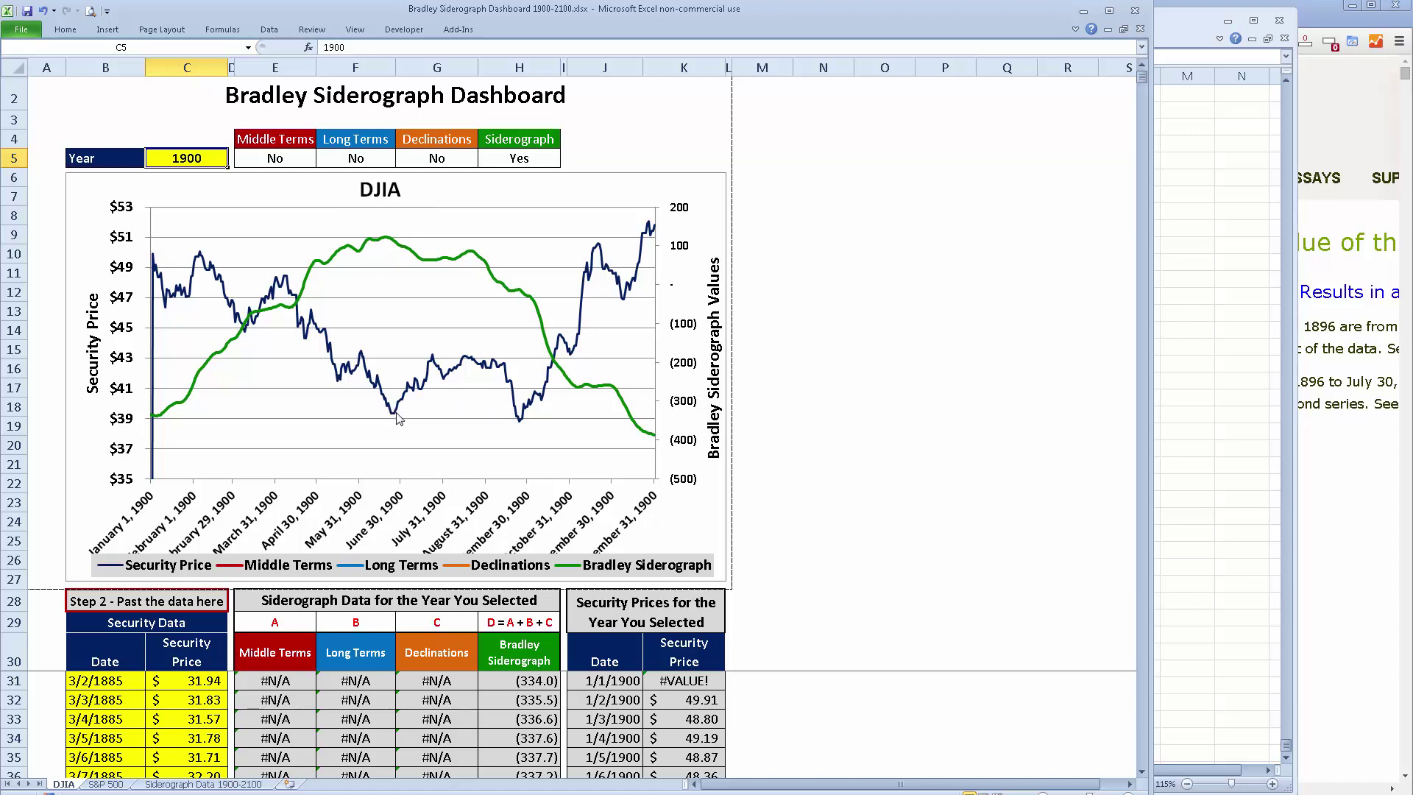
mouse_move(401, 409)
text(2014)
key(Return)
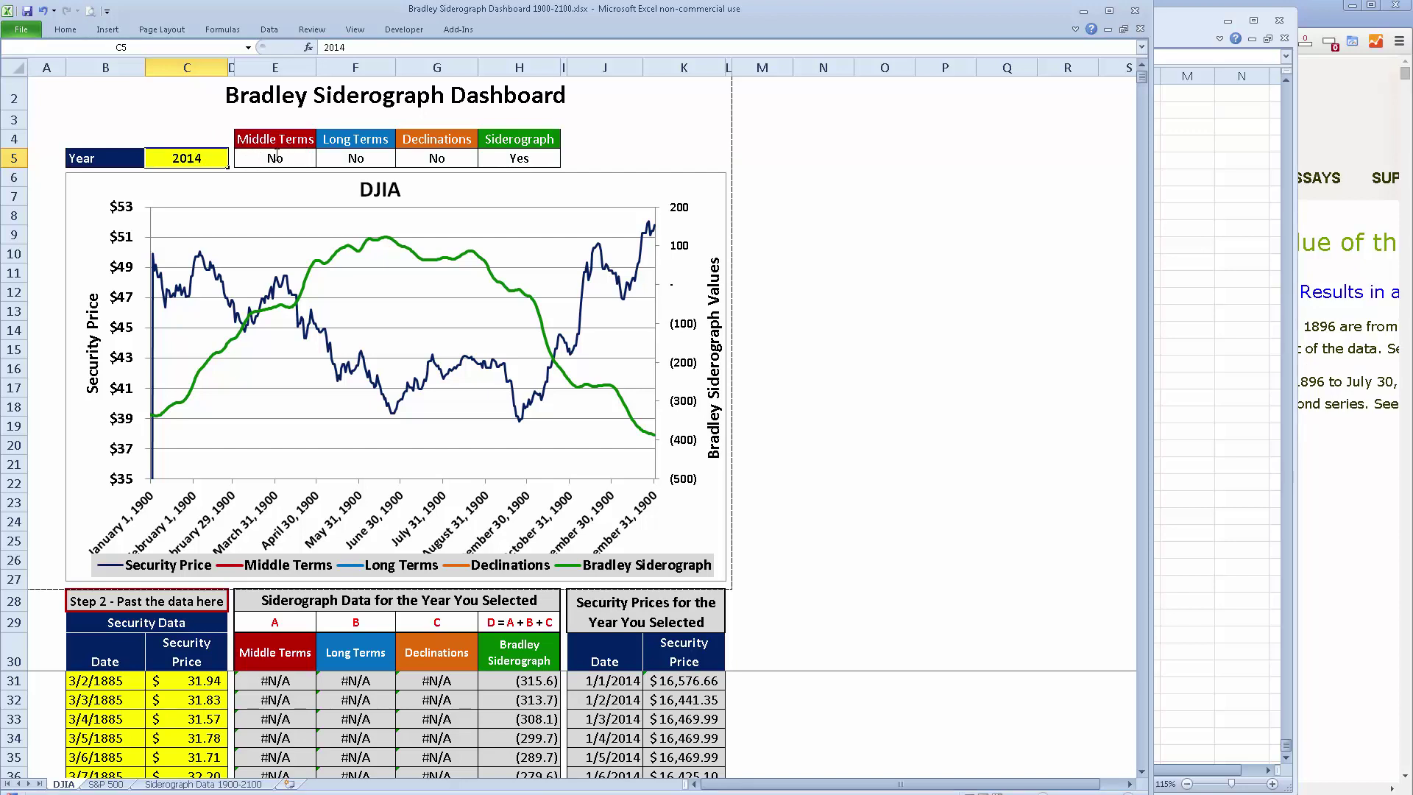
key(Return)
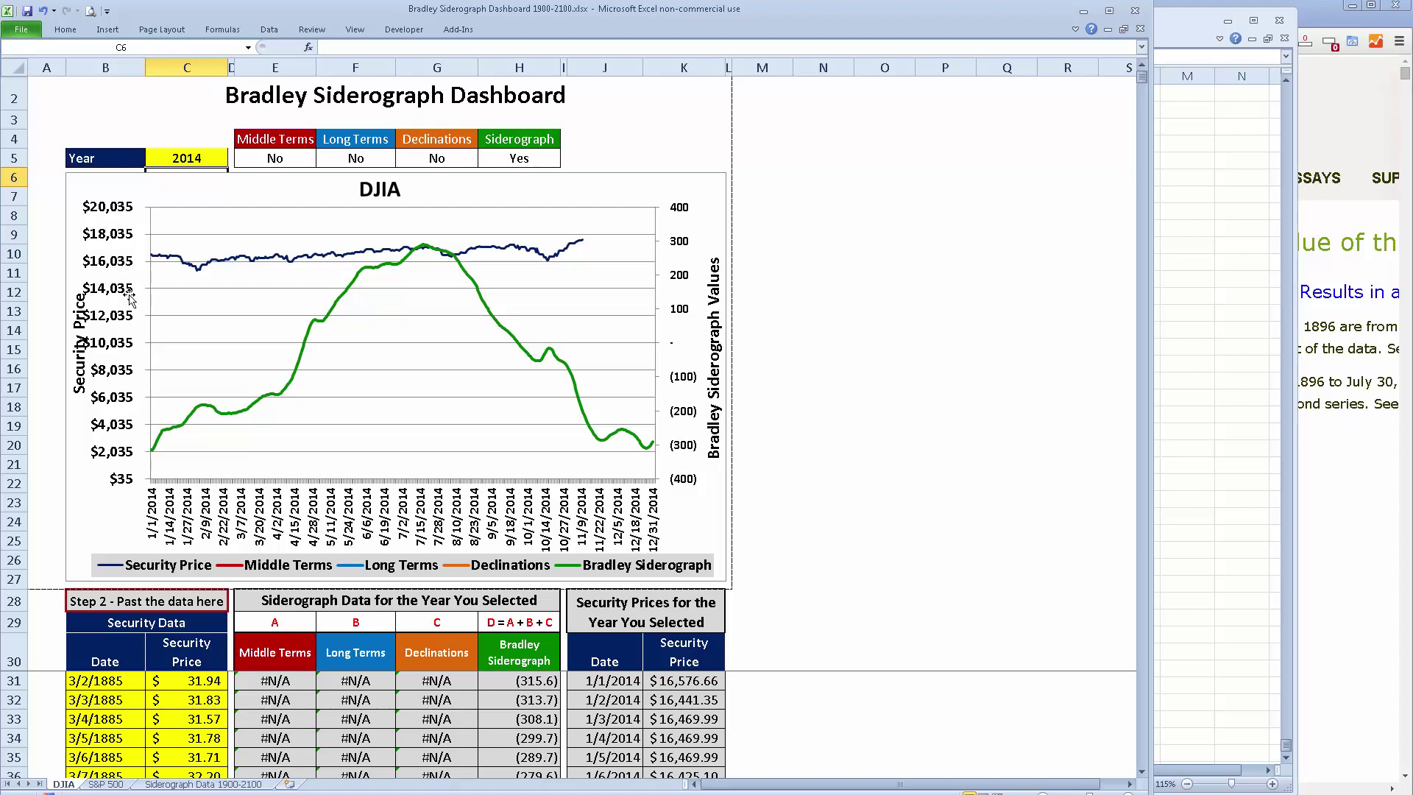
- Narrow the chart's plot area slightly beside the Security Price axis and set that axis's fixed minimum to 14,000
click(151, 344)
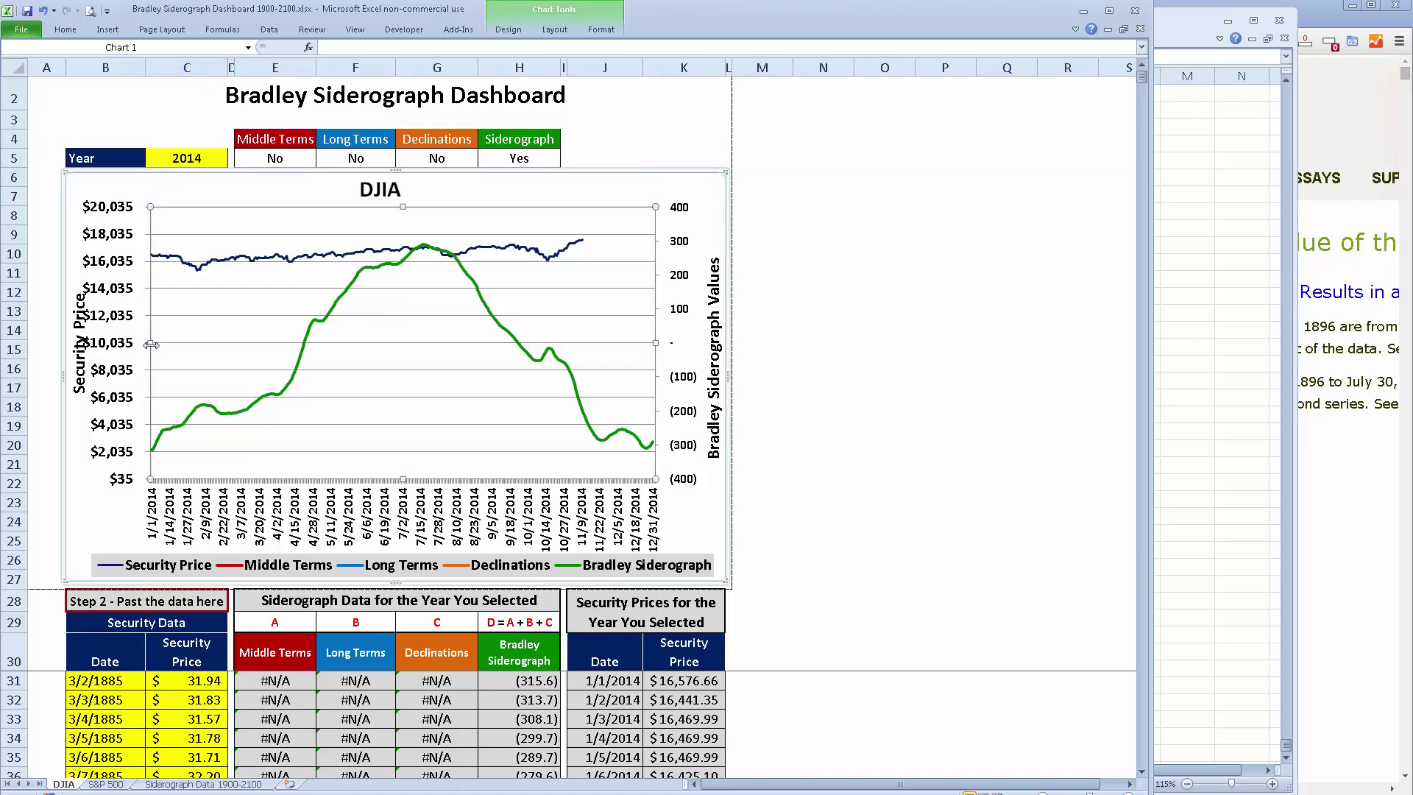
drag(151, 344, 162, 344)
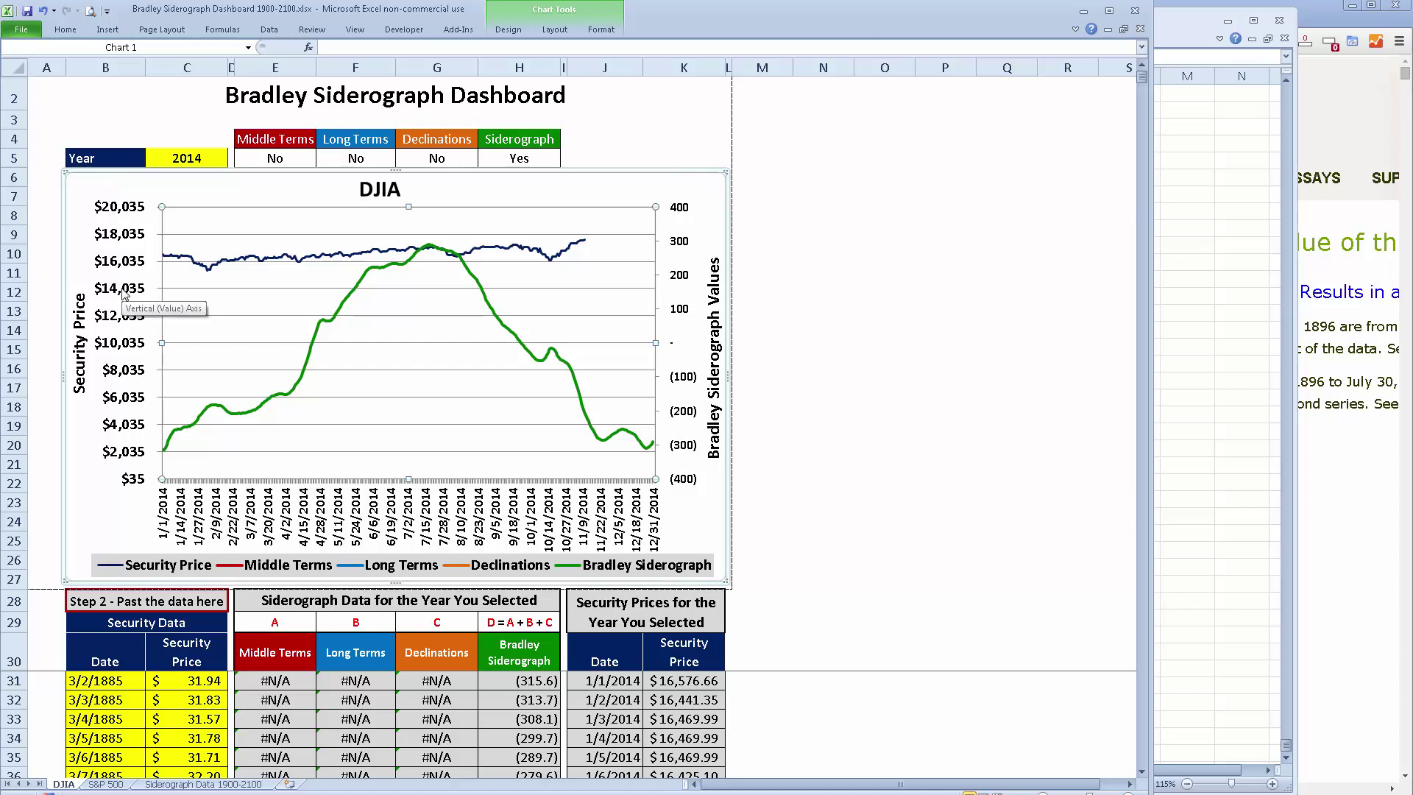
click(124, 293)
right_click(124, 293)
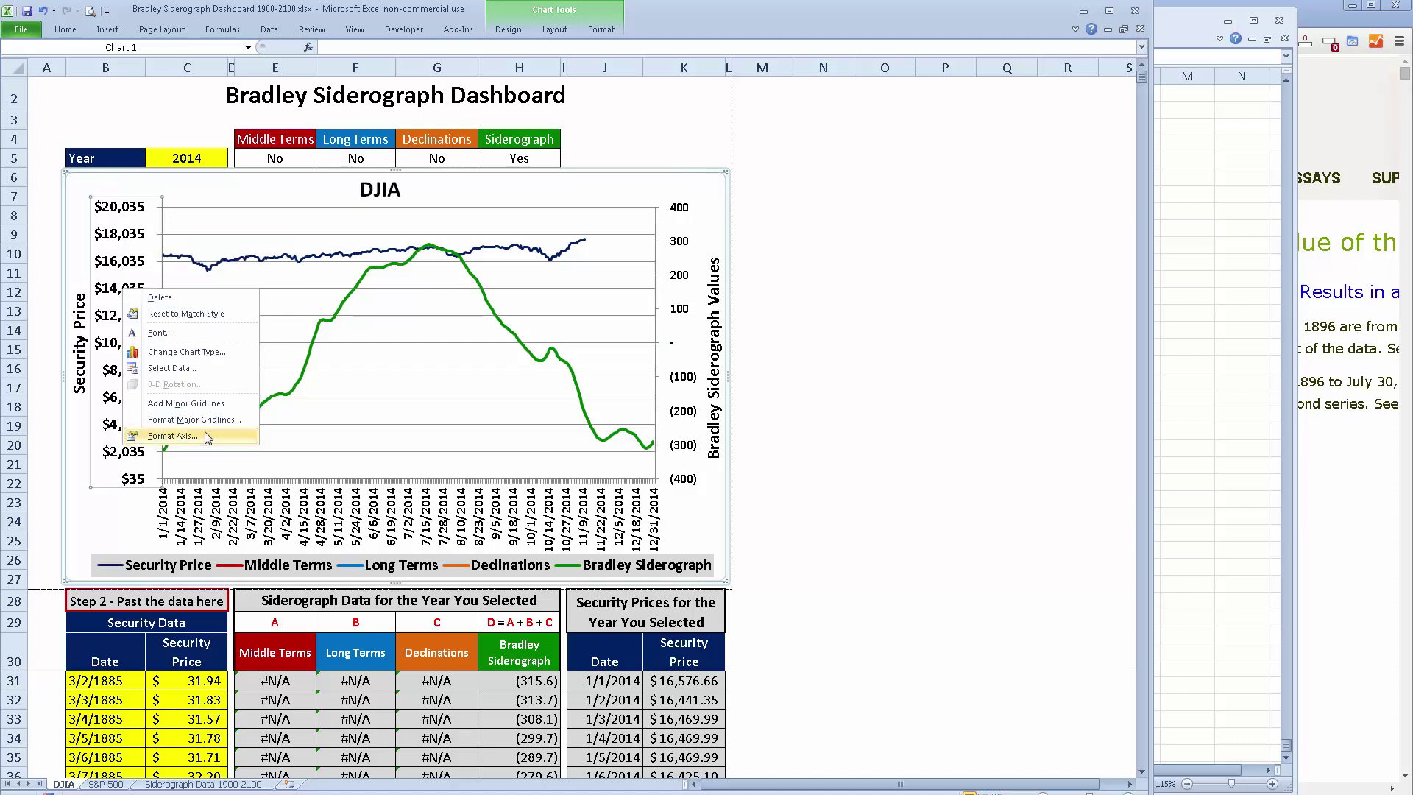
click(204, 431)
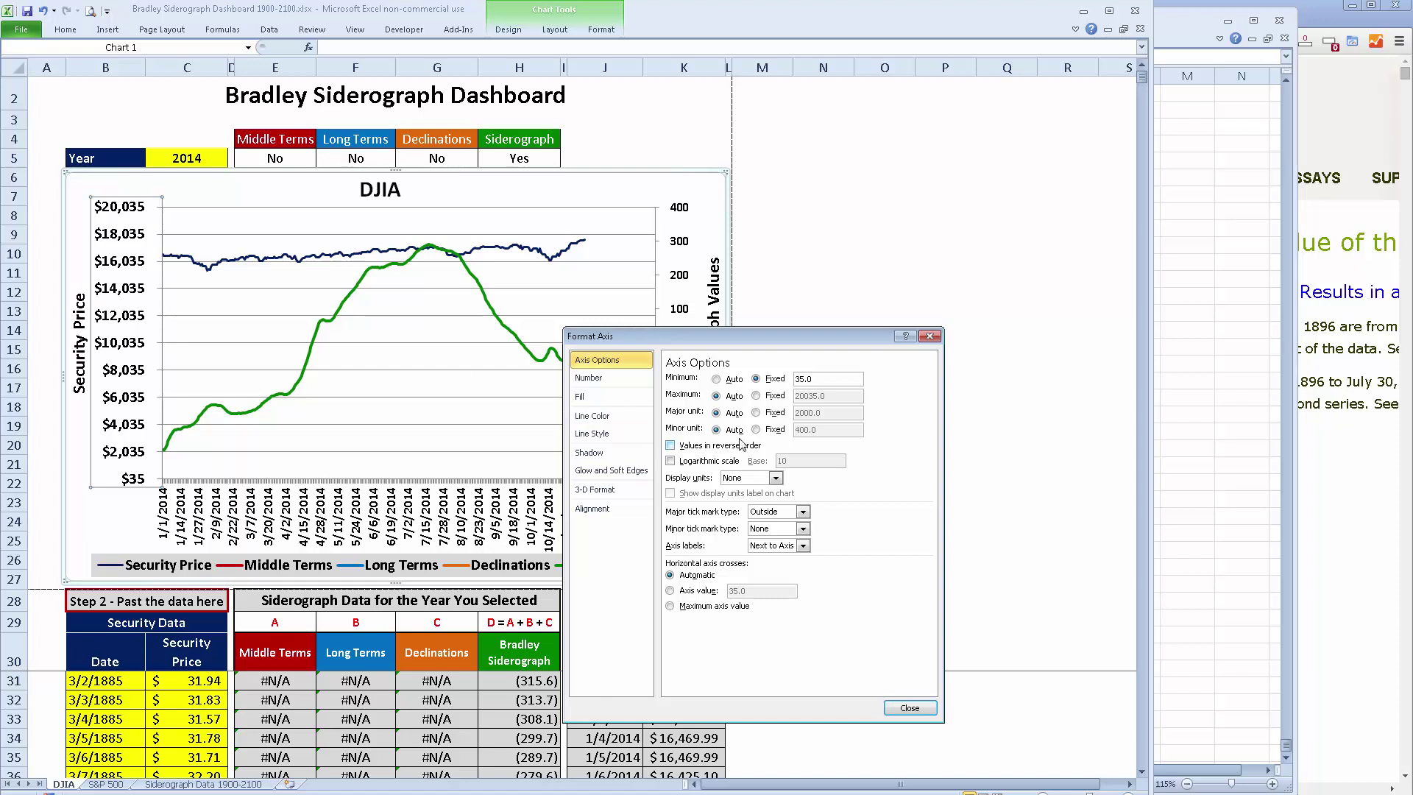
double_click(801, 379)
click(910, 707)
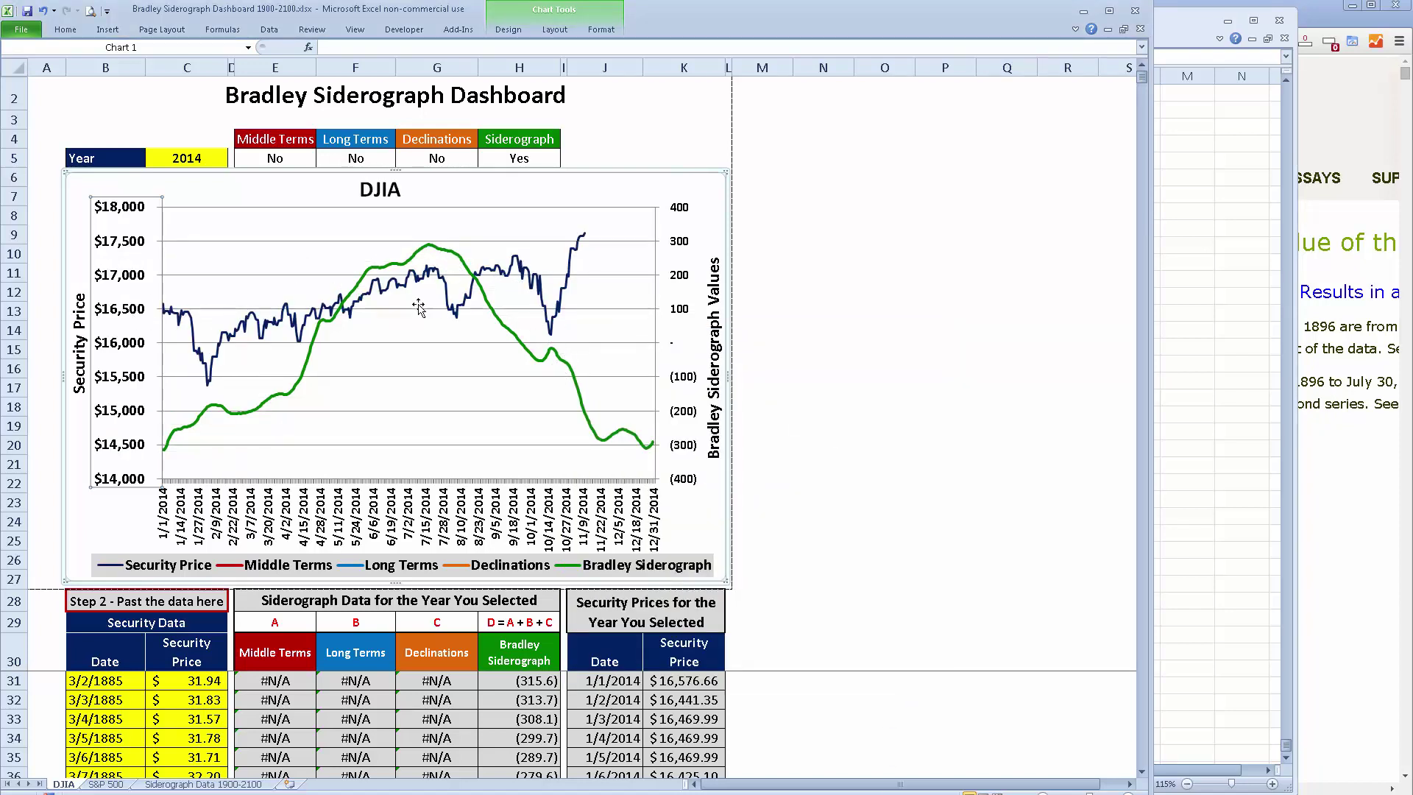
click(150, 650)
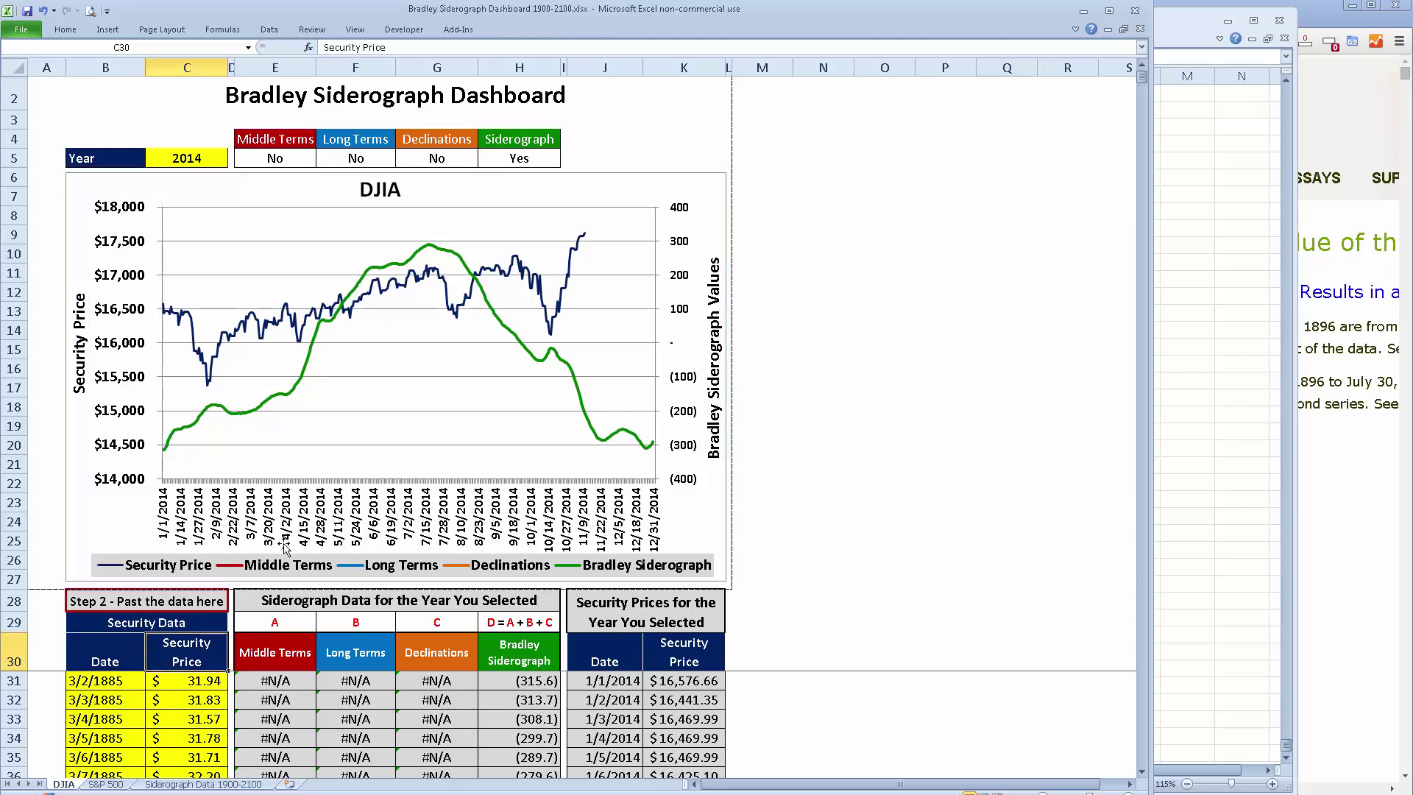
scroll(299, 620, down, 1)
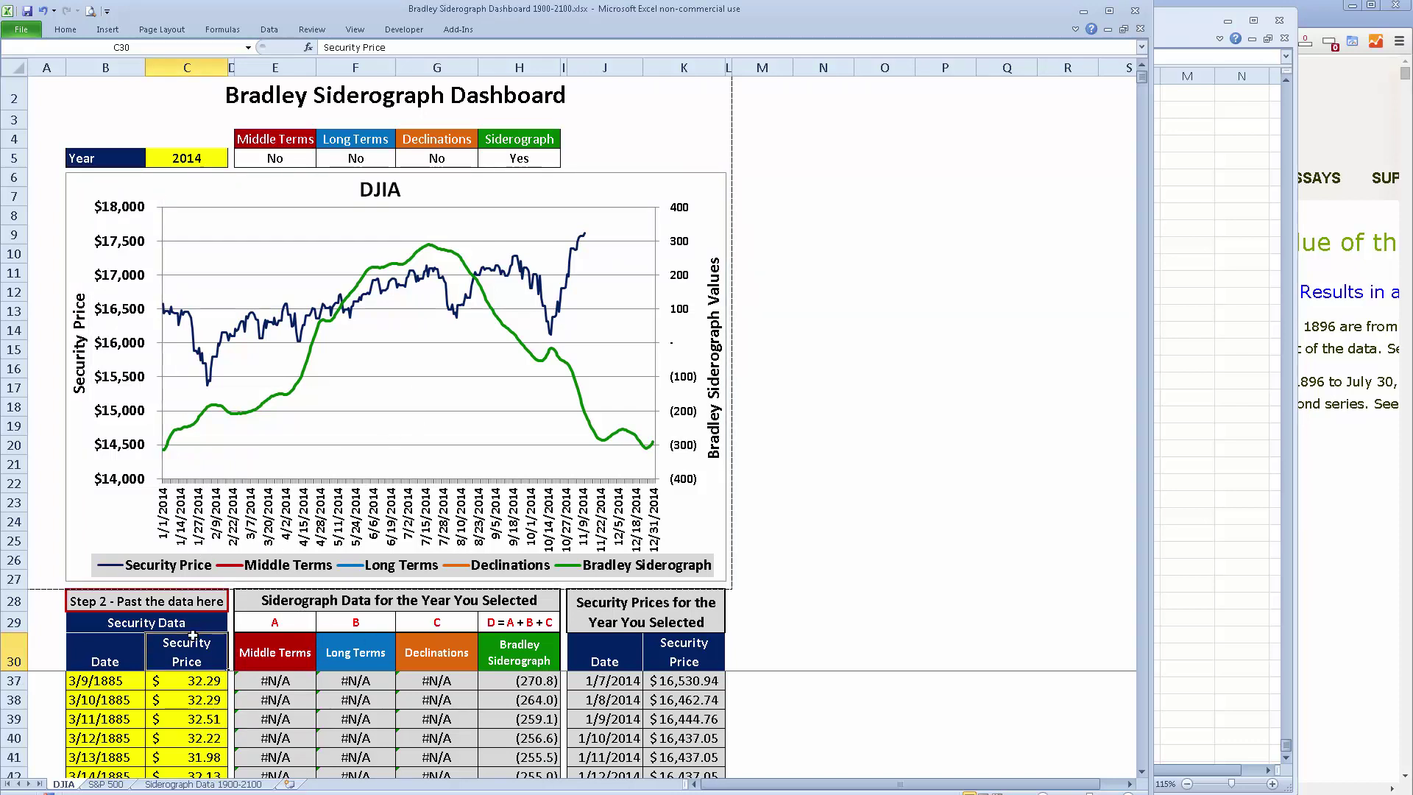
- Set the DJIA sheet's Middle Terms, Long Terms and Declinations display options to Yes
scroll(190, 641, up, 1)
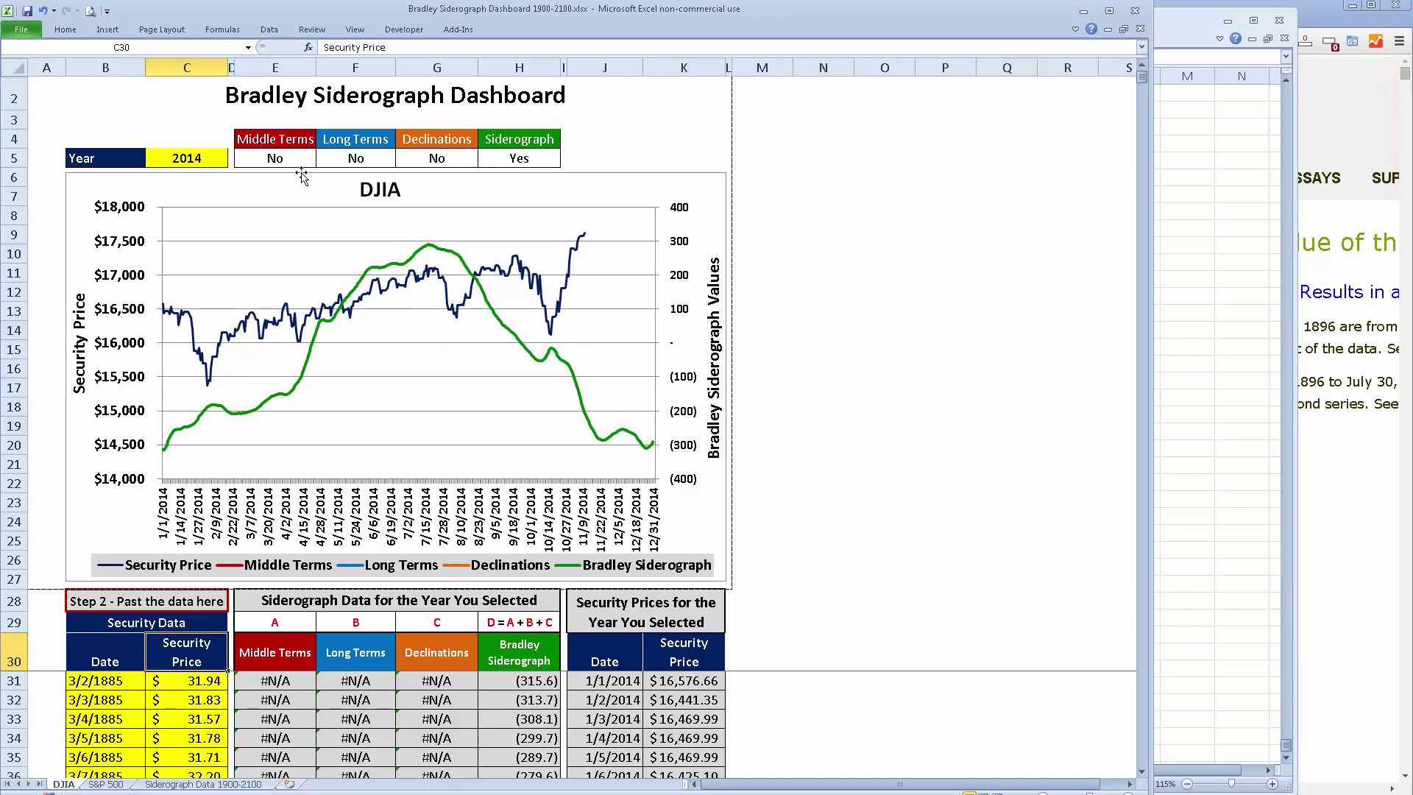
click(267, 159)
click(323, 161)
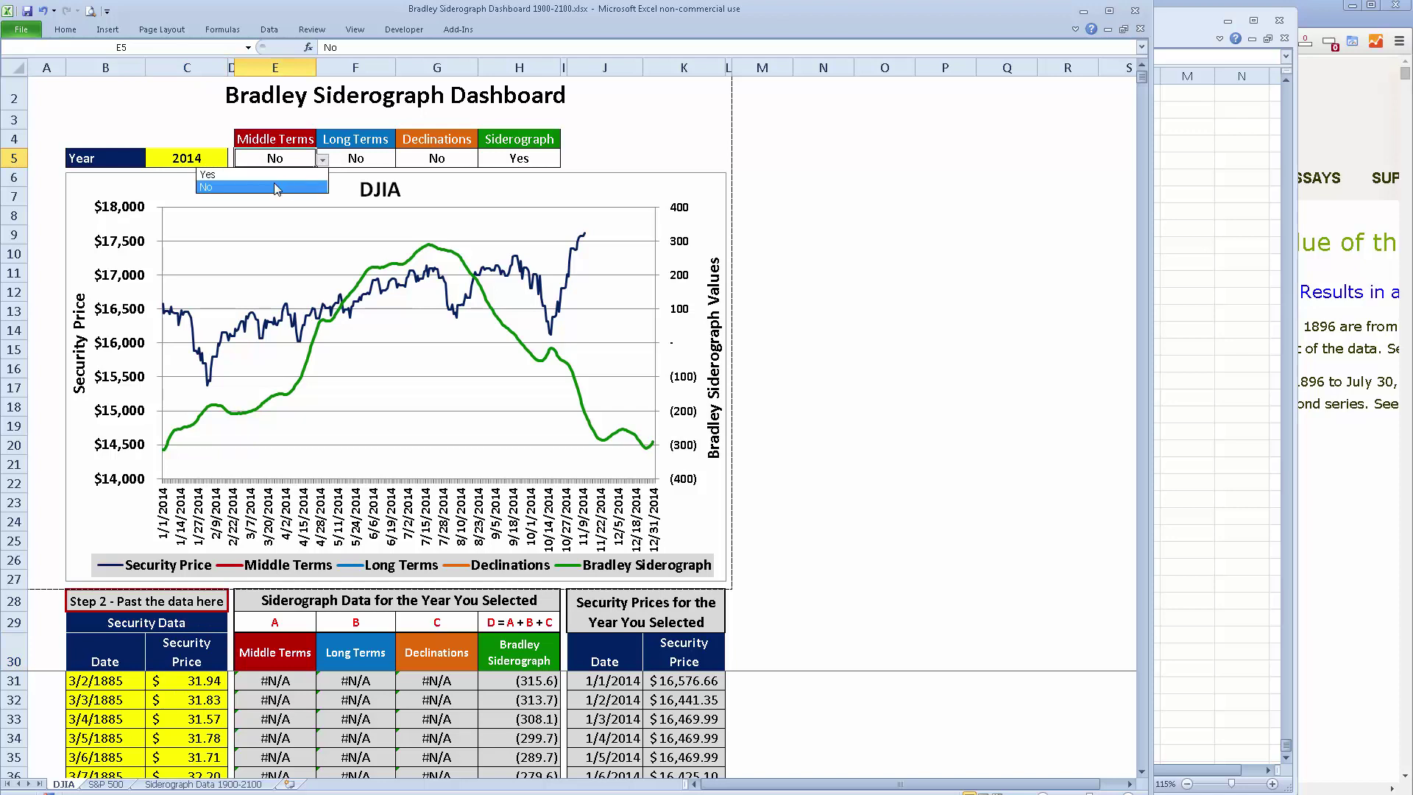
click(278, 174)
click(384, 156)
click(402, 161)
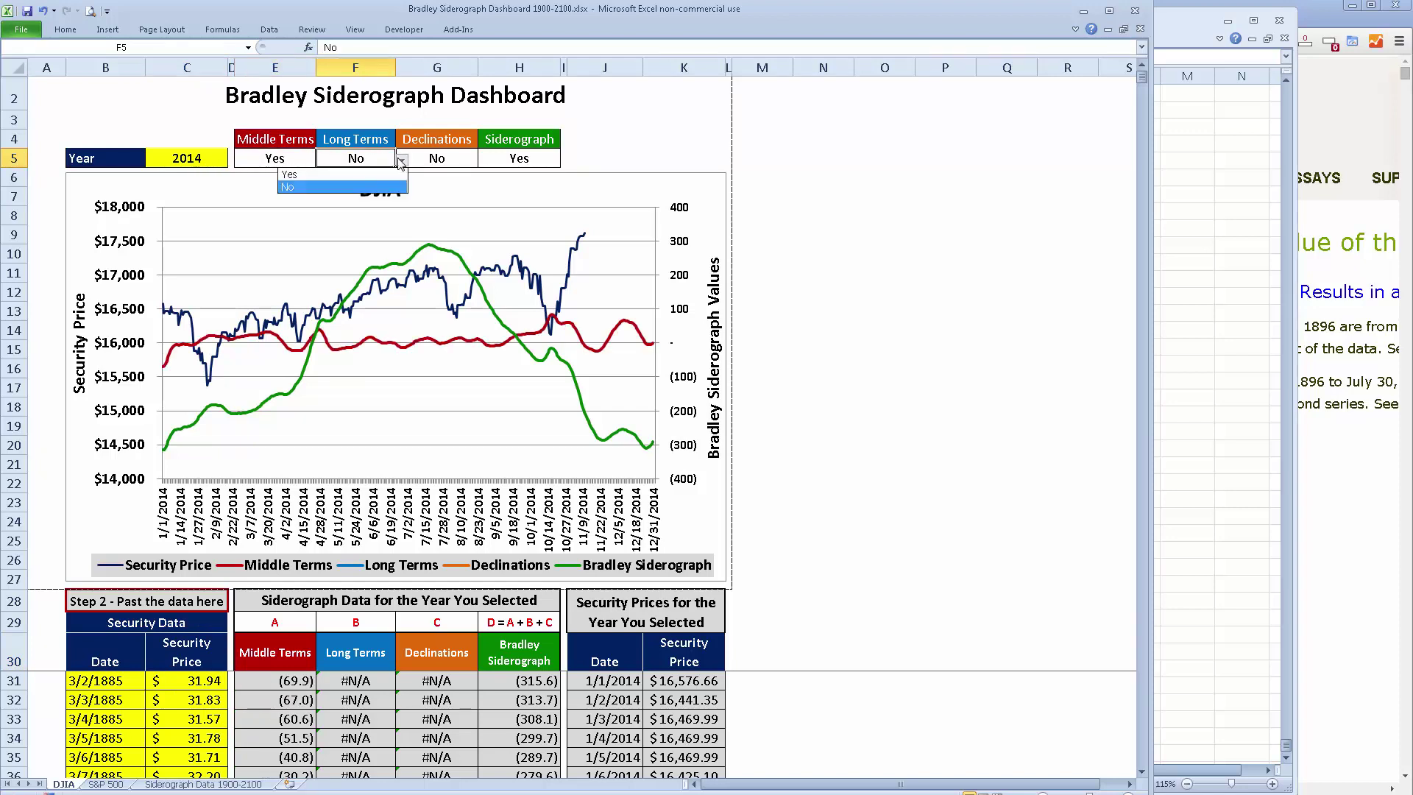
click(346, 174)
click(464, 158)
click(483, 161)
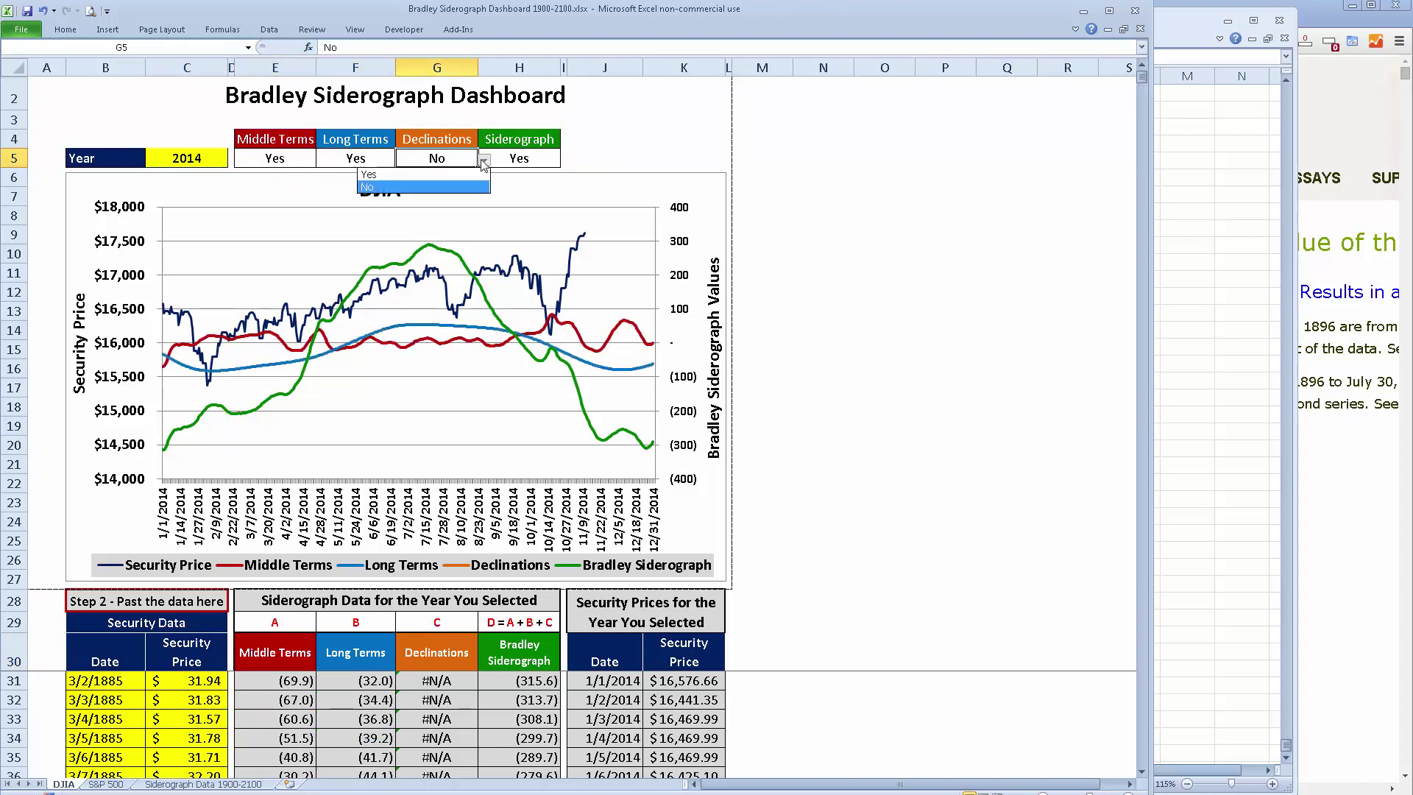
click(442, 175)
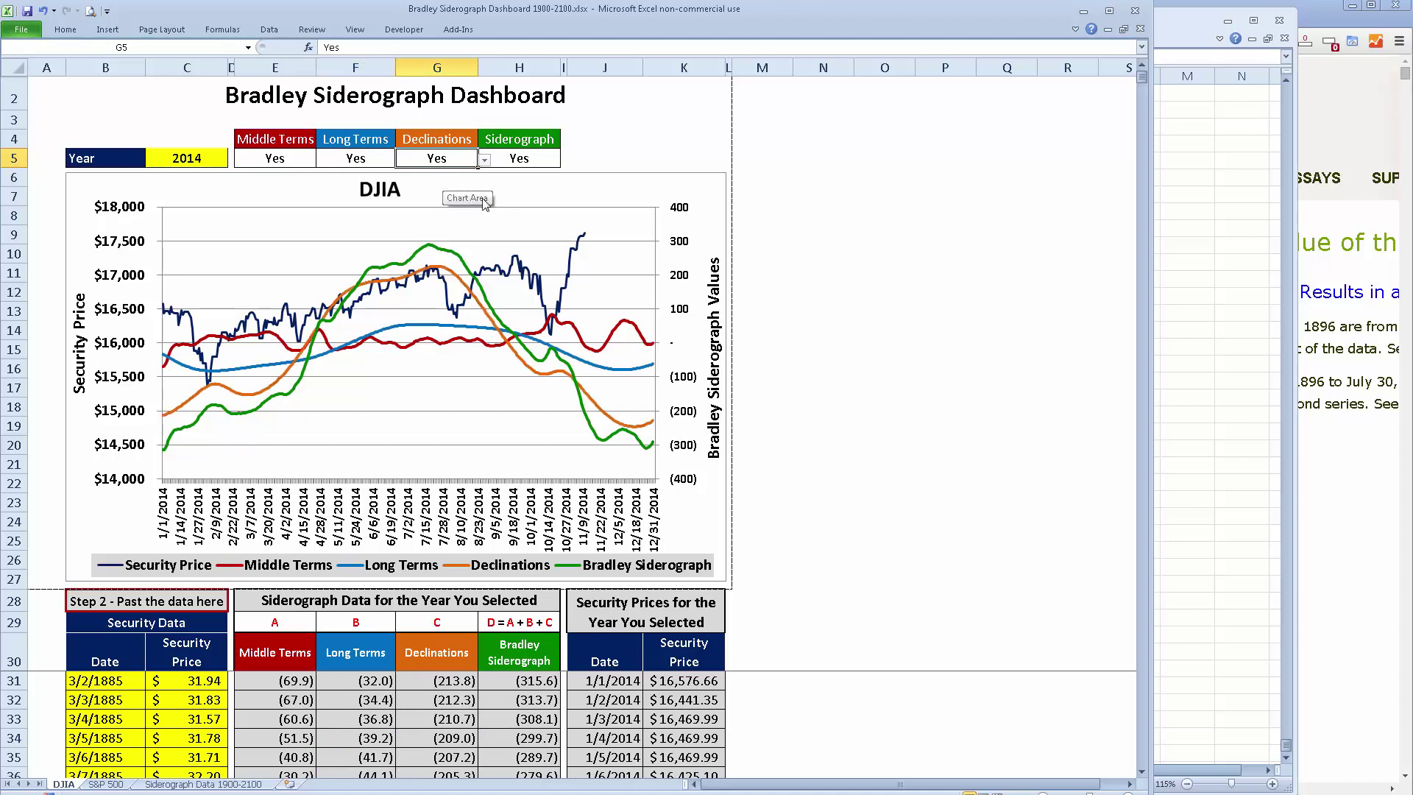
- Set the DJIA sheet's year in C5 to 1940
click(181, 158)
text(1)
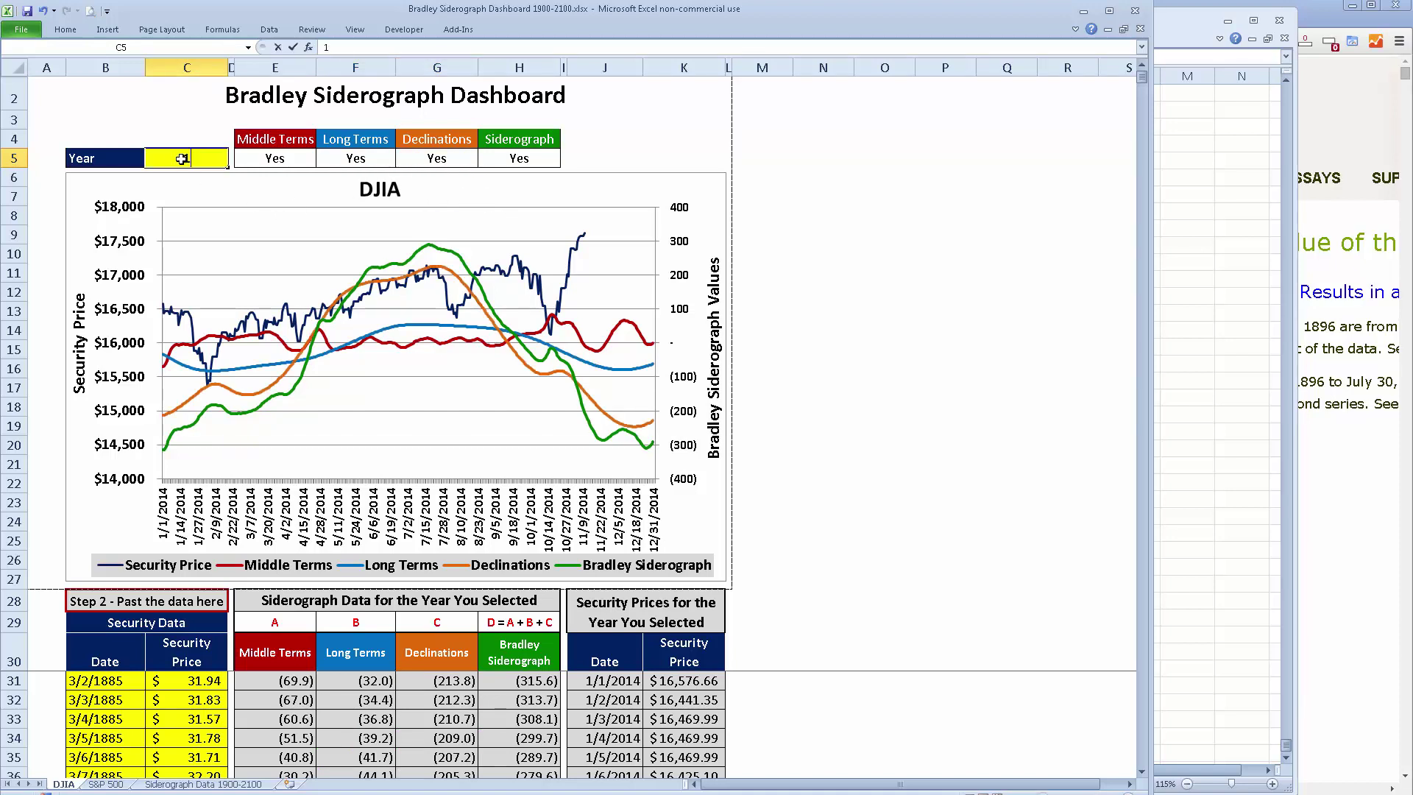
text(940)
key(Return)
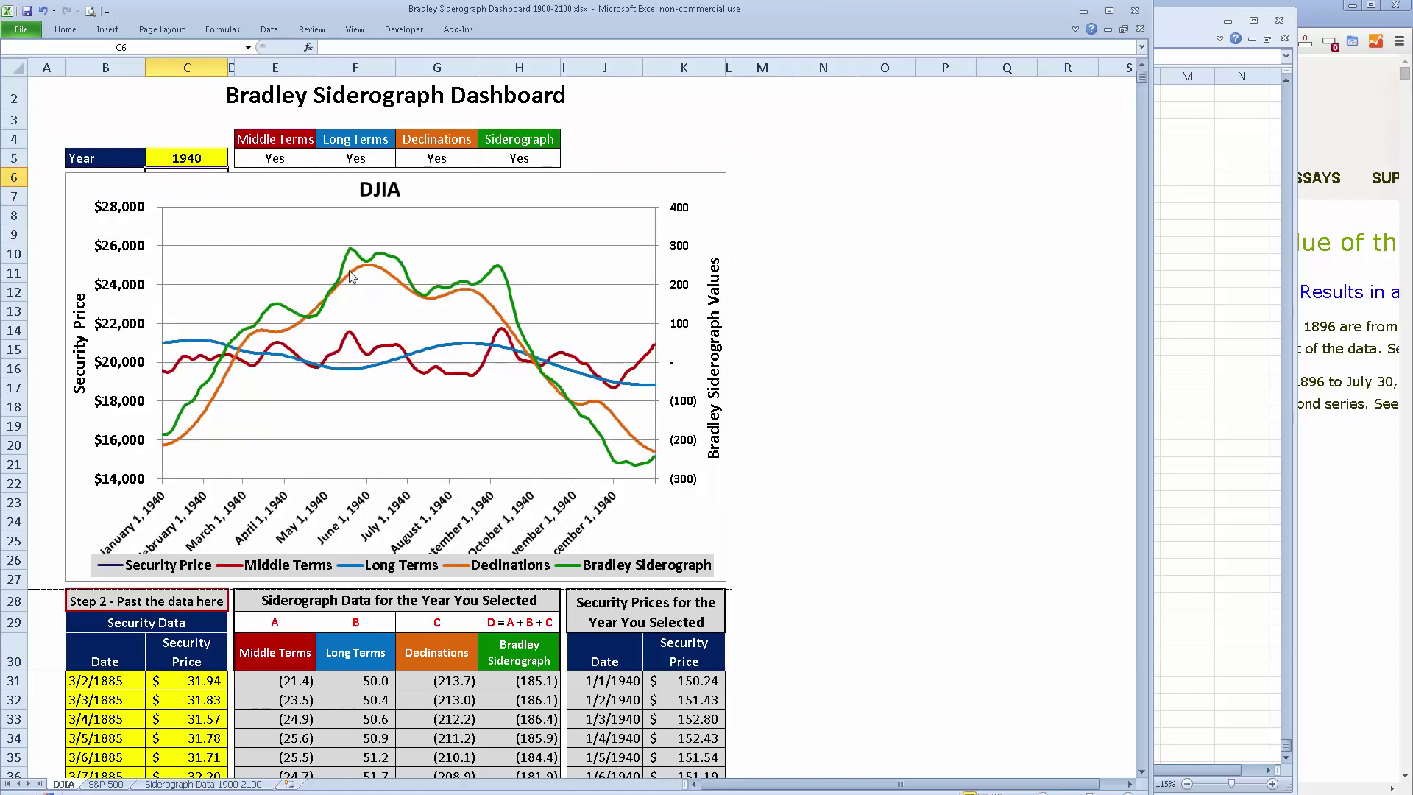
- Format the DJIA chart's Security Price axis with a fixed minimum of 100
click(118, 383)
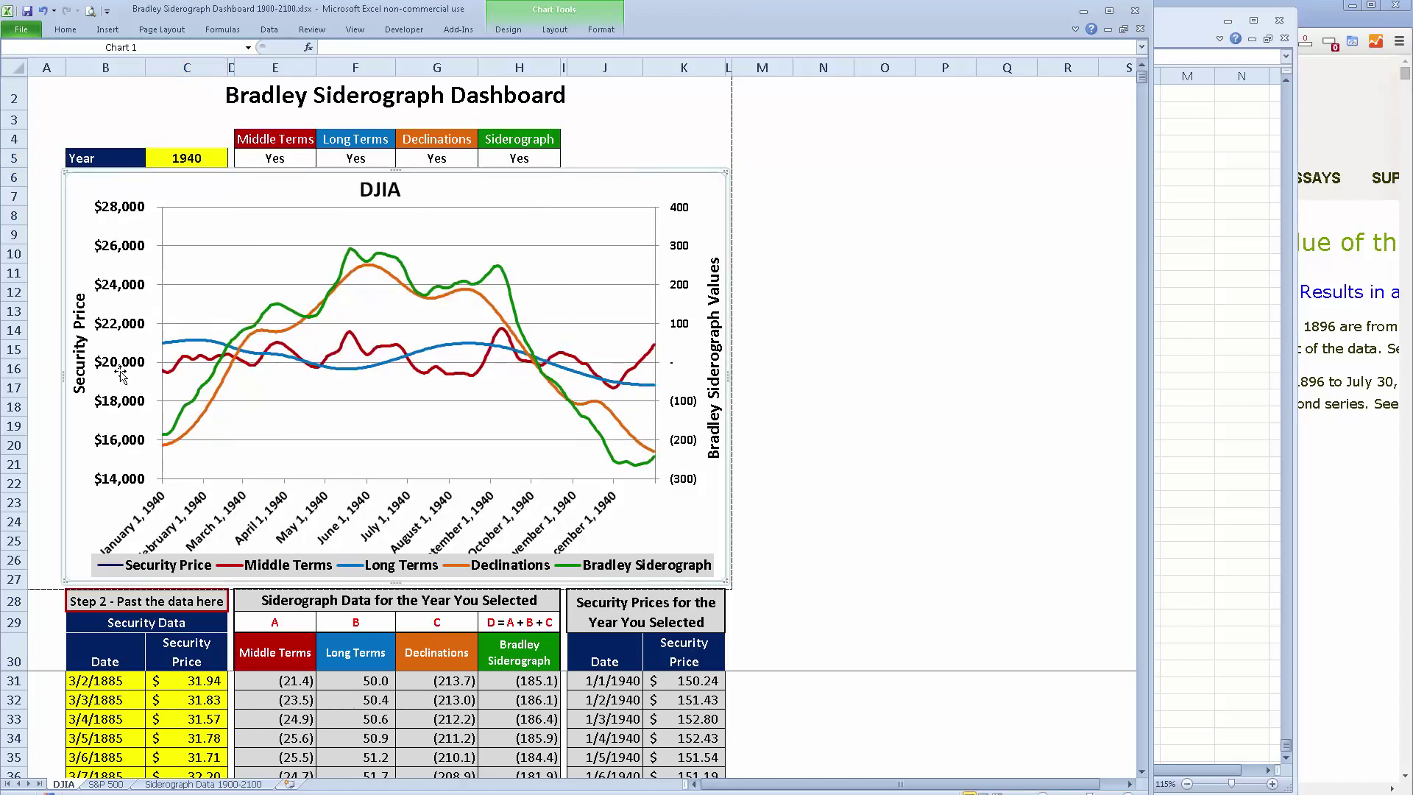
right_click(122, 364)
click(193, 511)
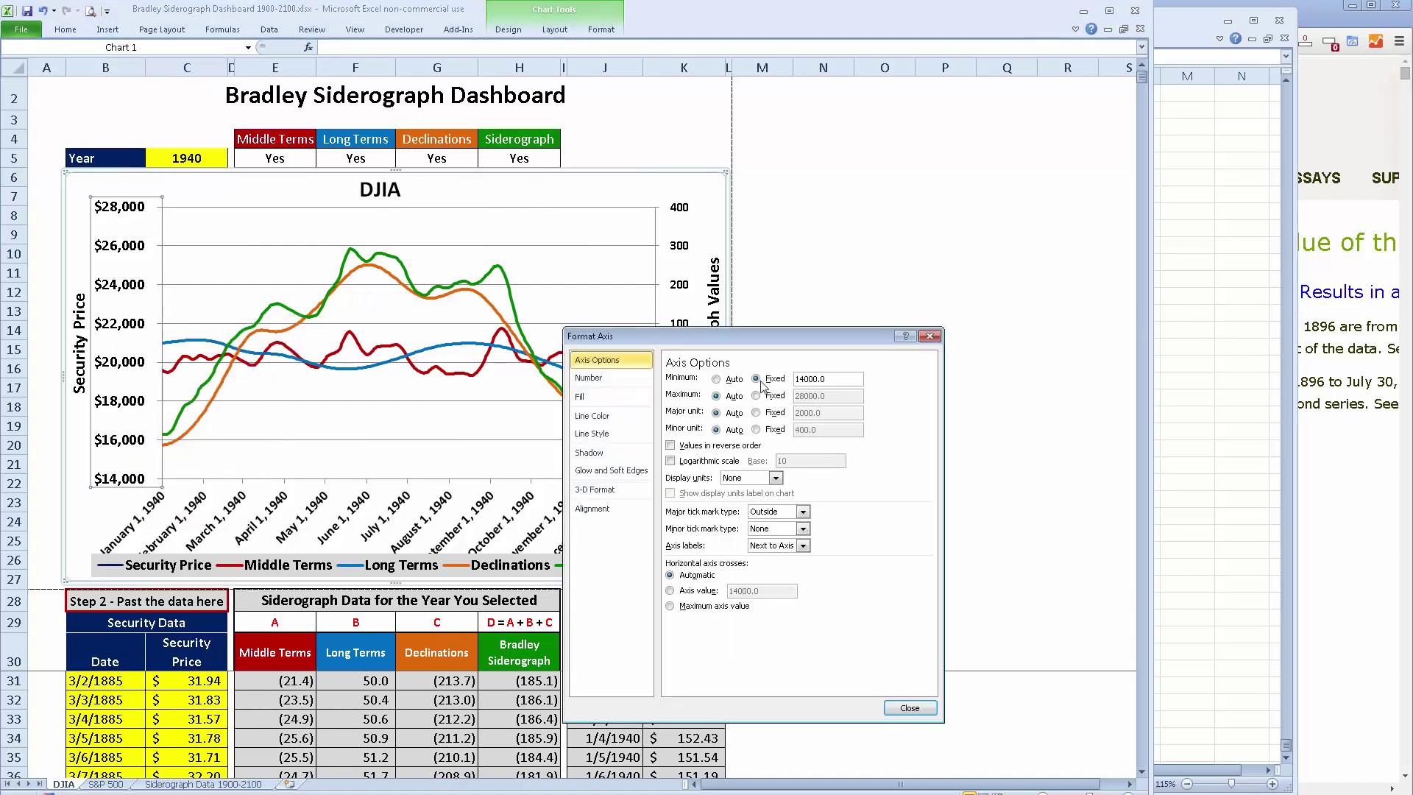
click(730, 379)
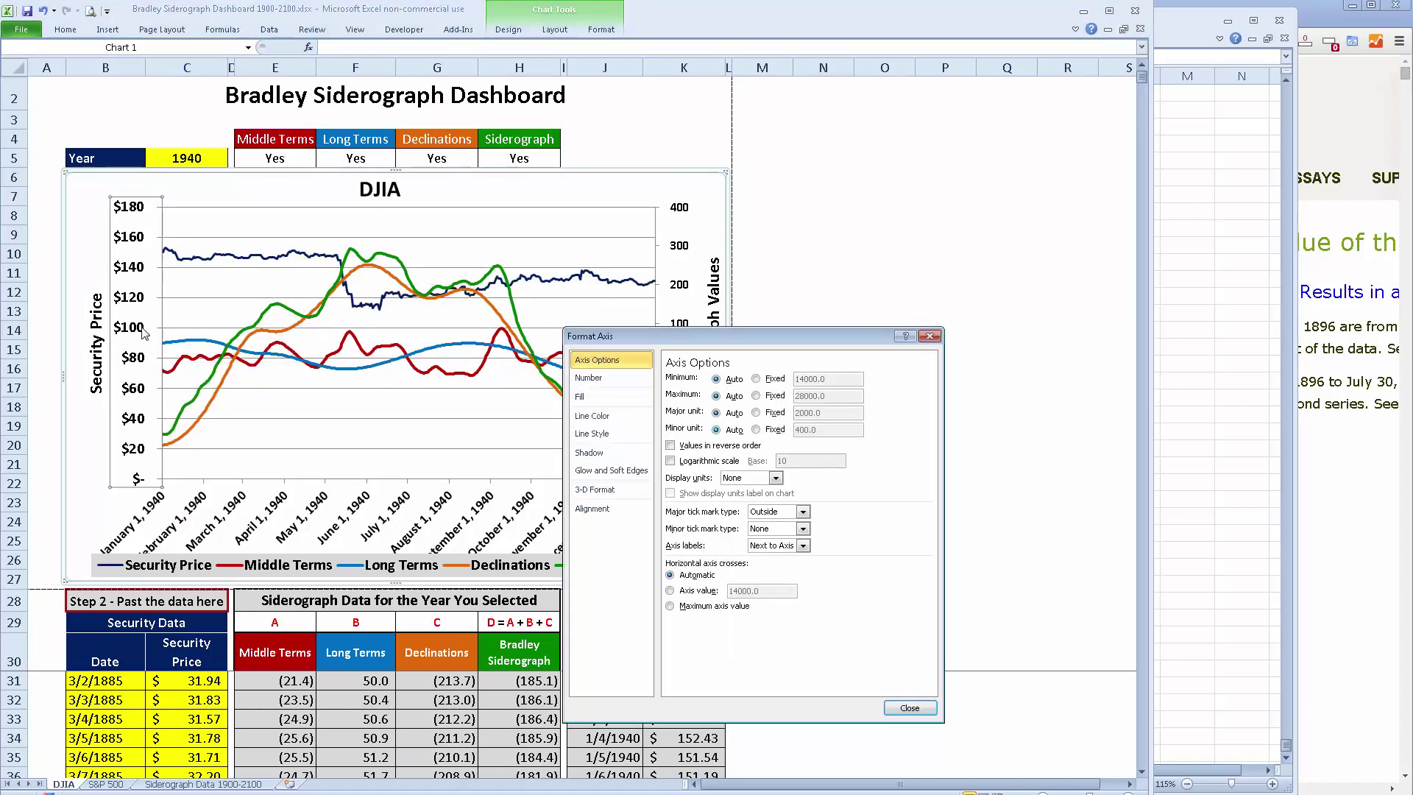
click(809, 379)
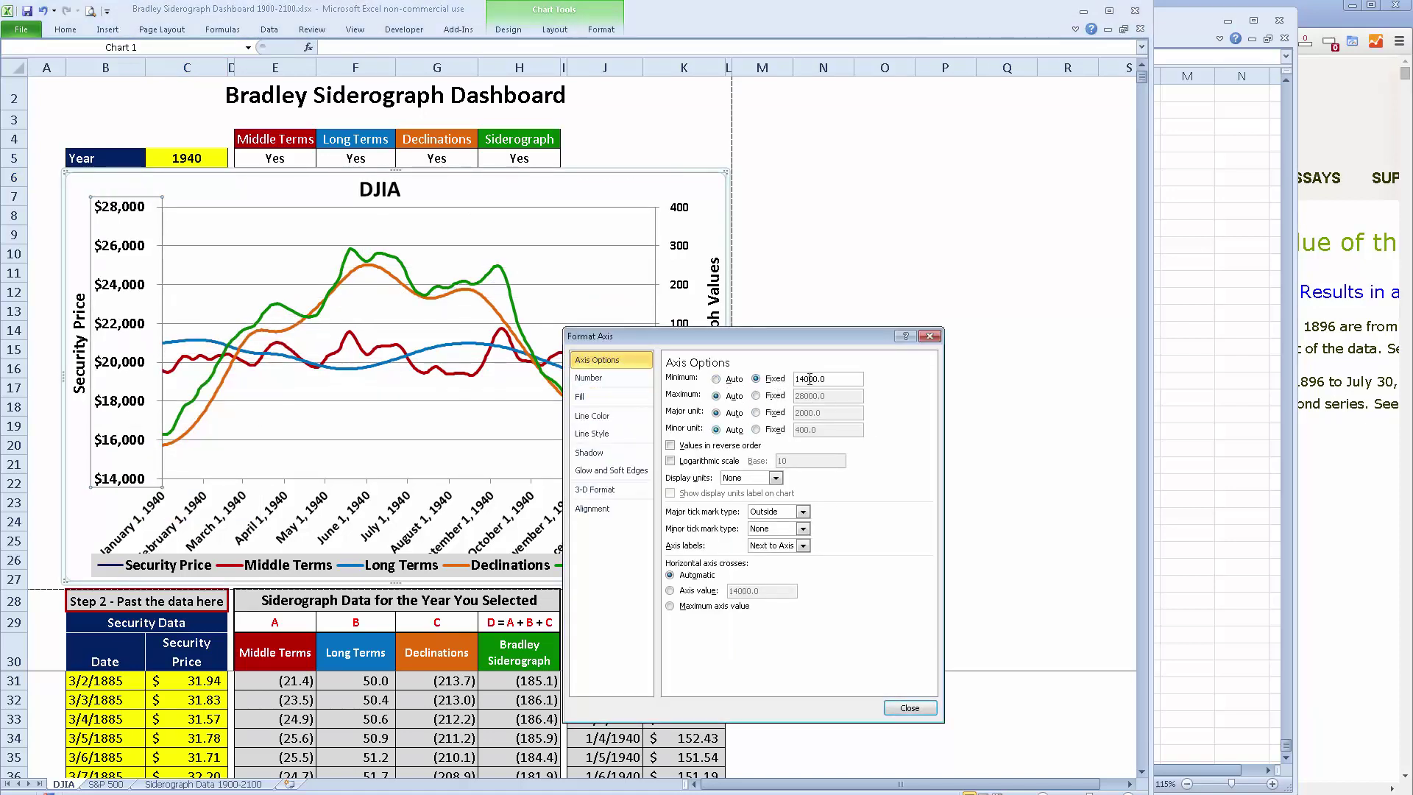
text(100)
click(909, 707)
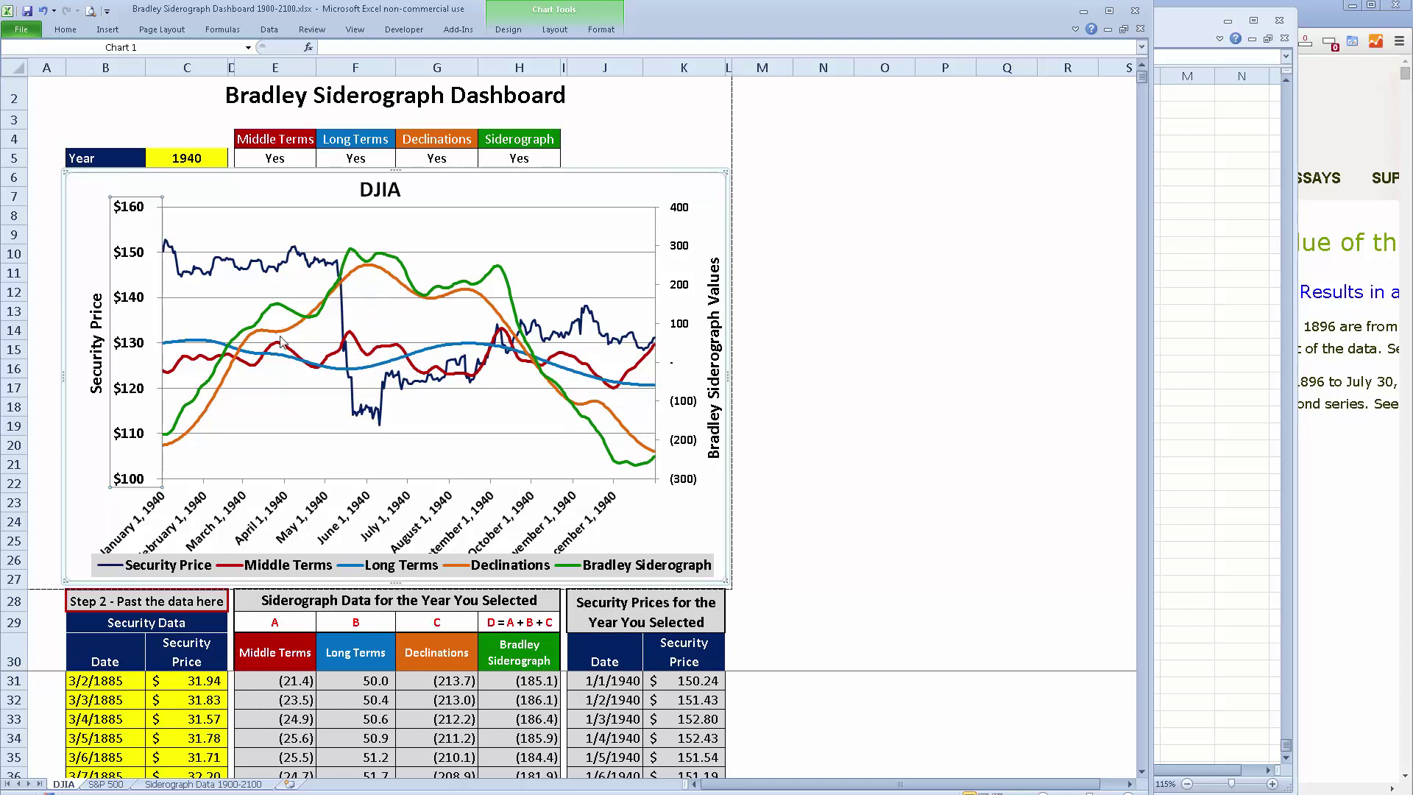
- Set the DJIA sheet's Long Terms, Declinations and Middle Terms display options to No, leaving only the Siderograph selected
click(367, 161)
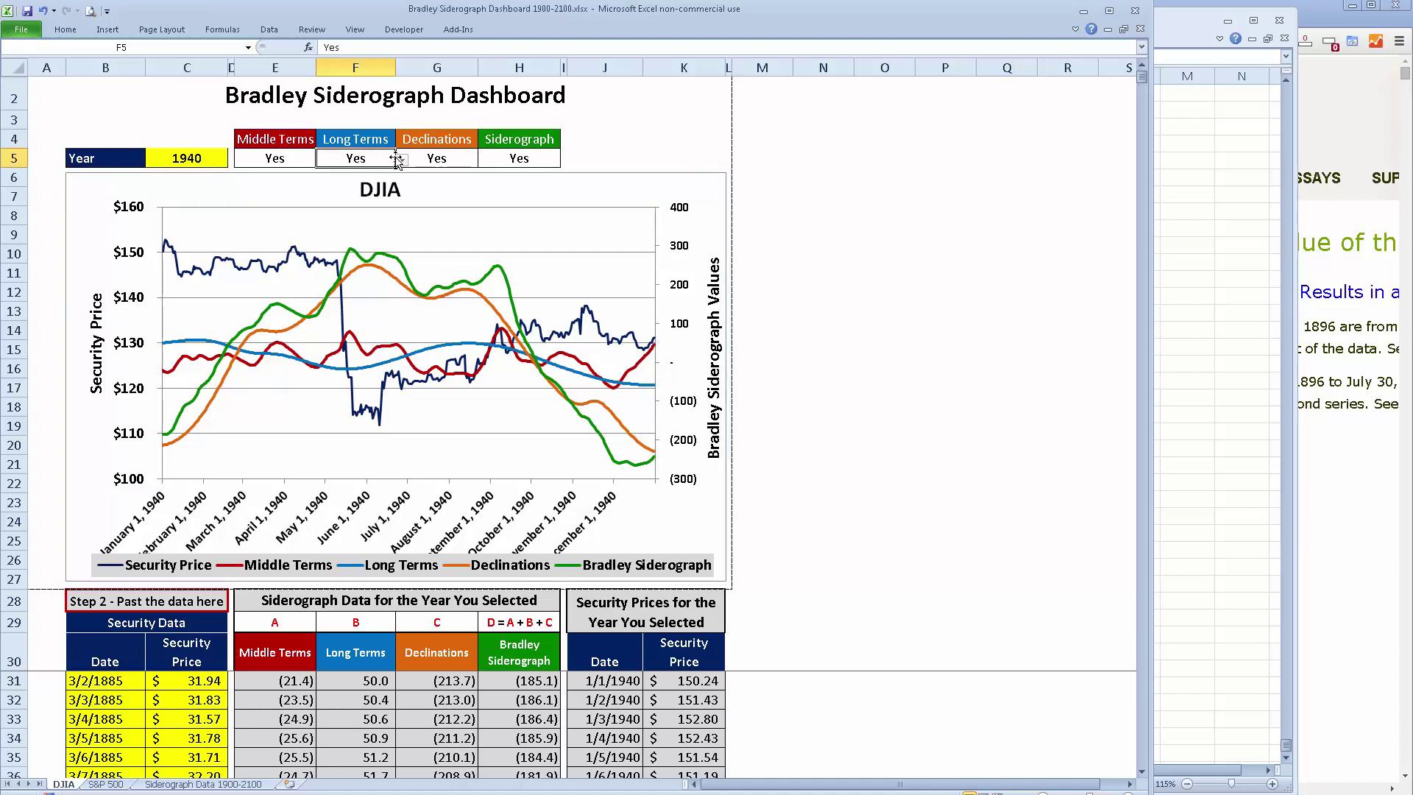
click(397, 161)
click(337, 185)
click(477, 161)
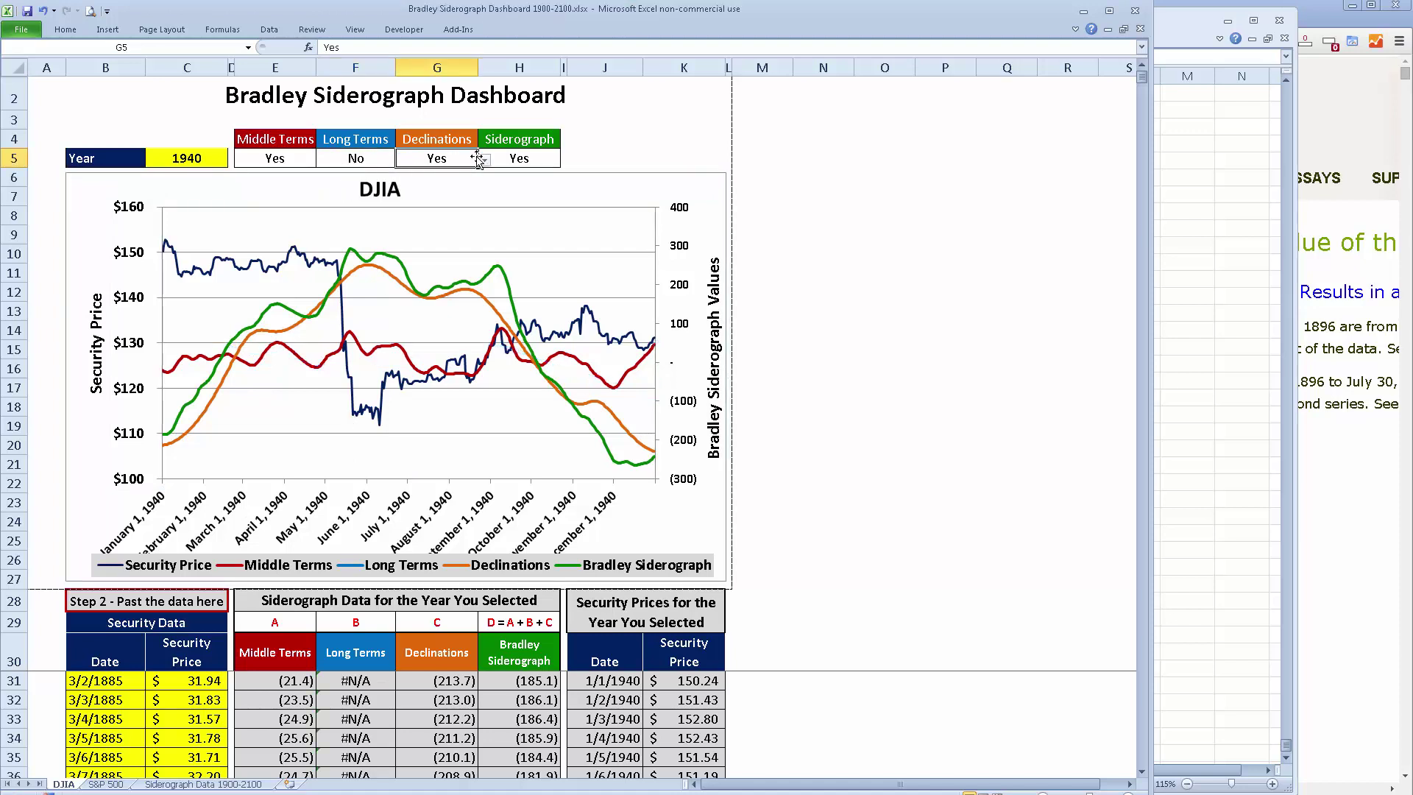
click(476, 161)
click(442, 185)
click(250, 162)
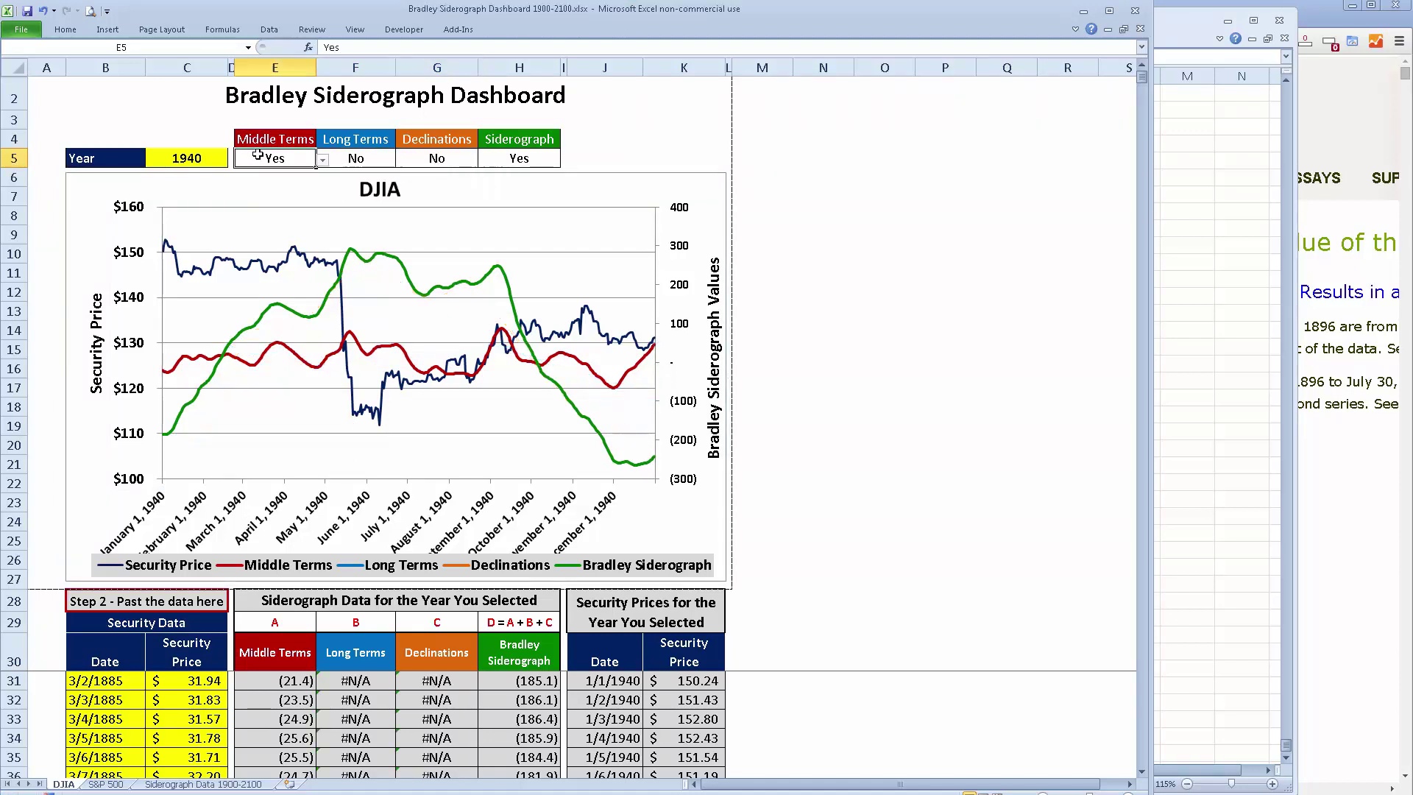
click(323, 160)
click(264, 182)
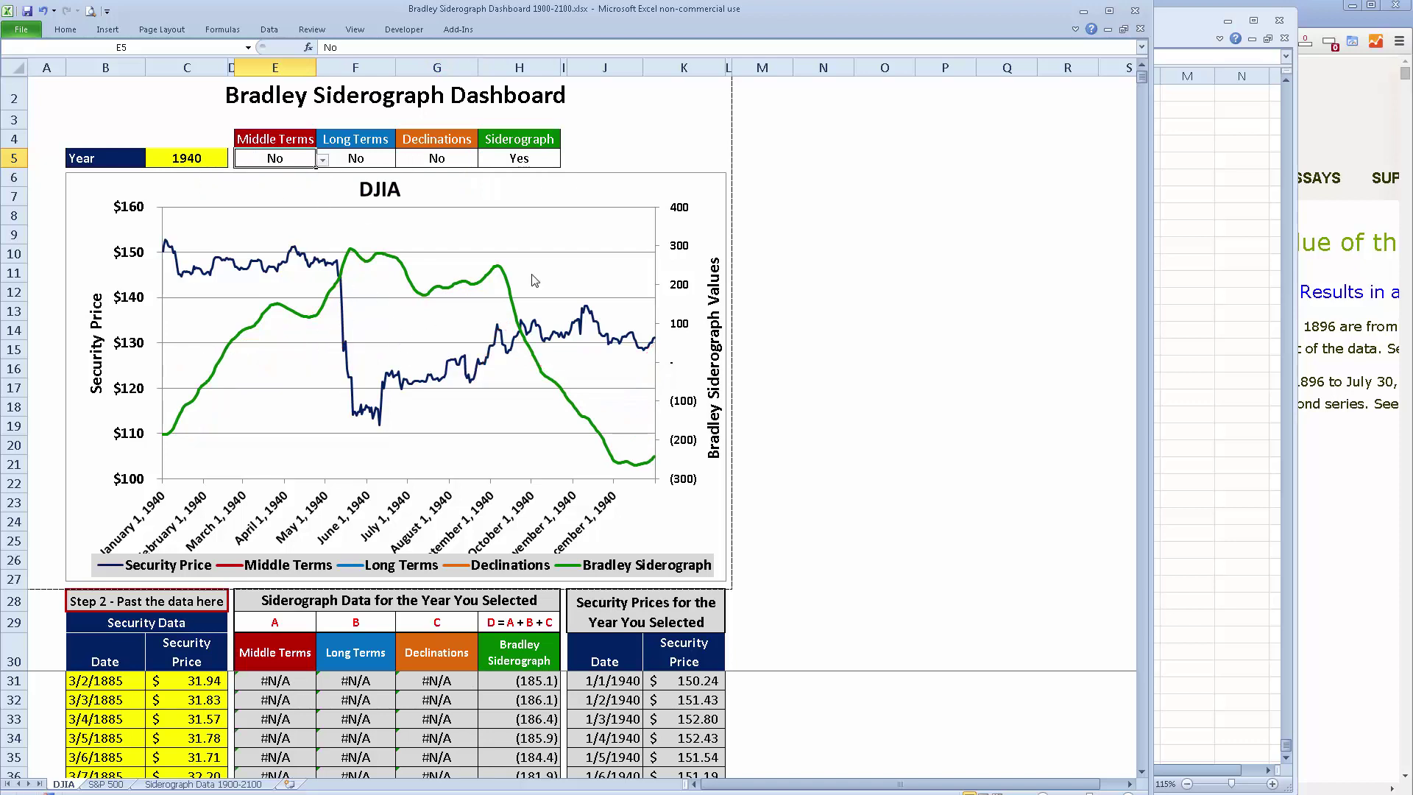
click(113, 146)
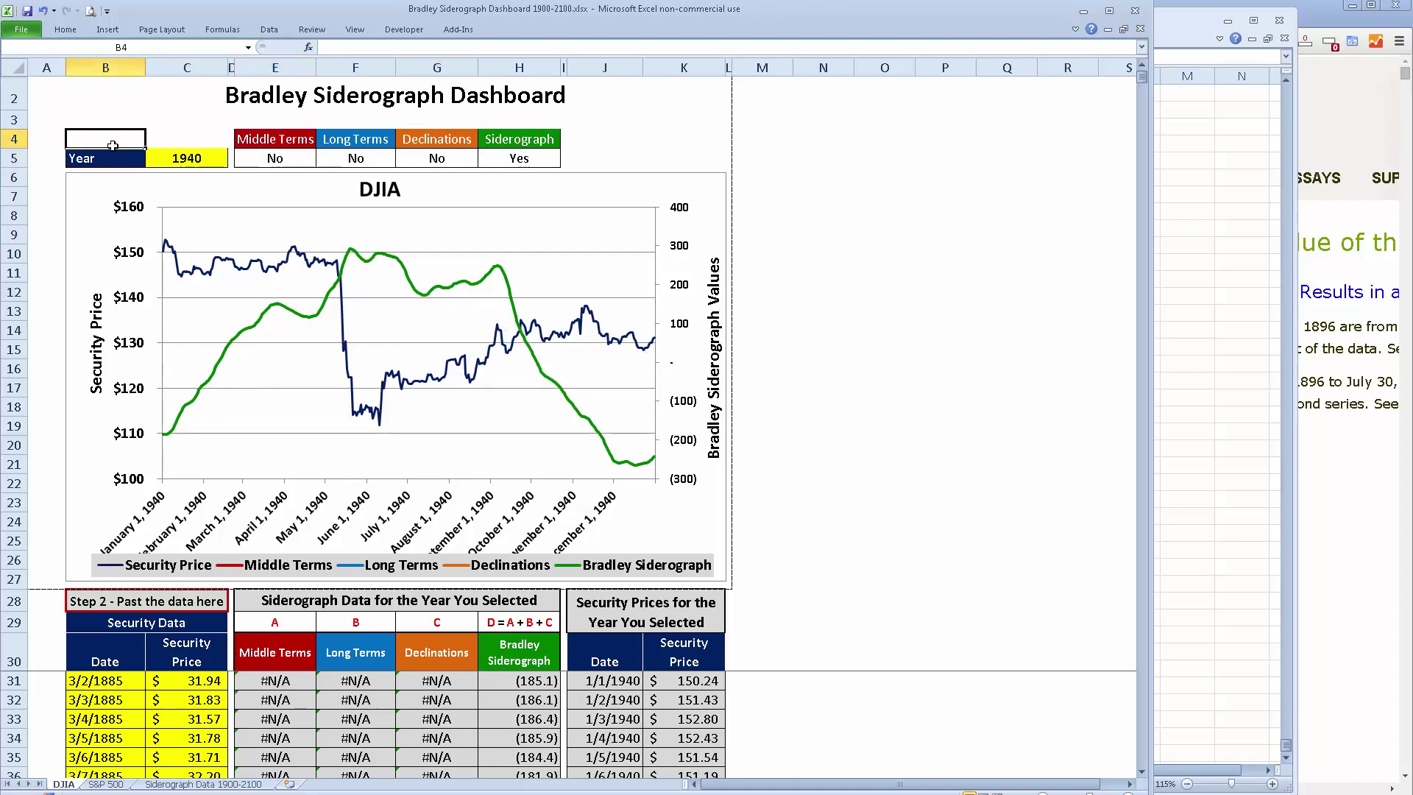
- Examine the date range and component columns on the Siderograph Data 1900-2100 sheet from the first to the last date
click(206, 784)
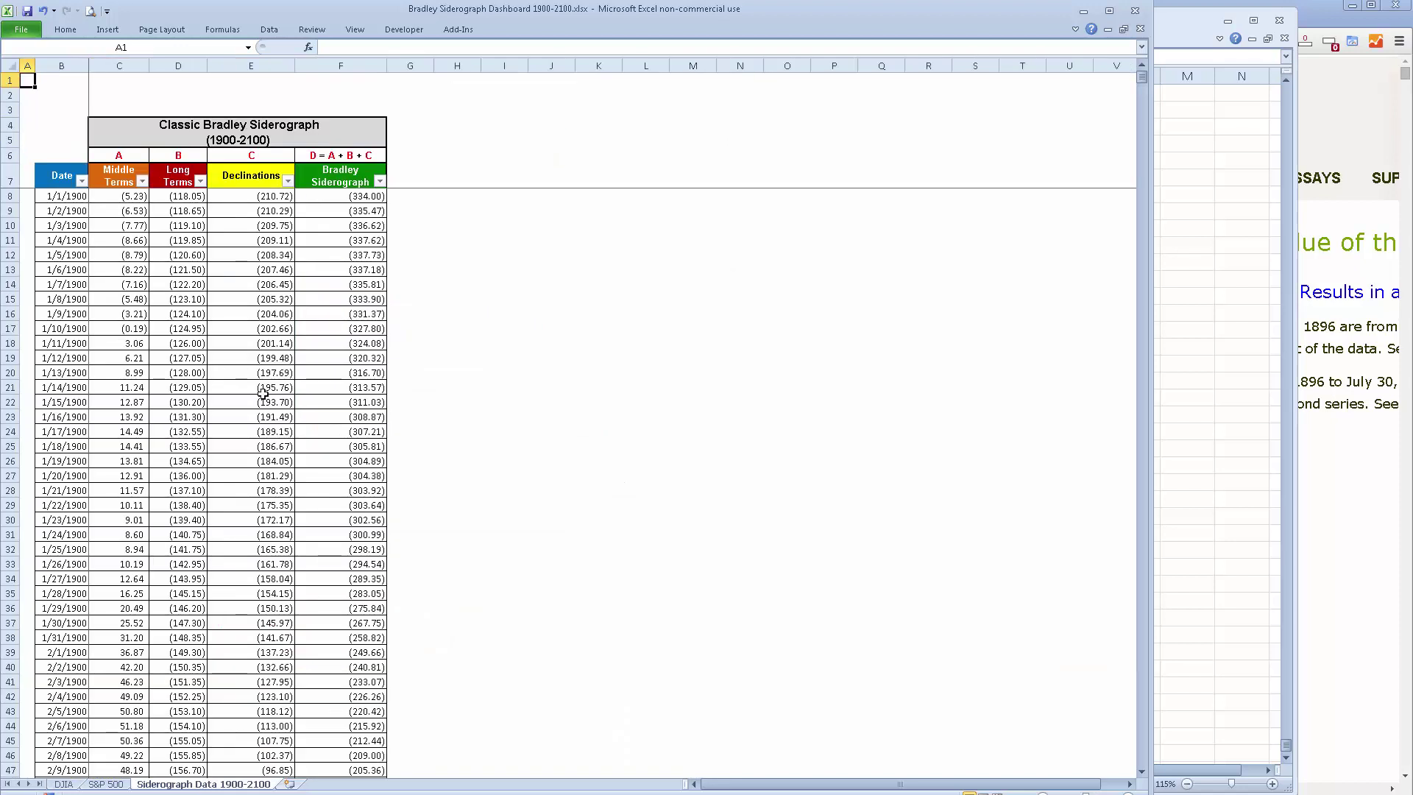
drag(65, 179, 314, 371)
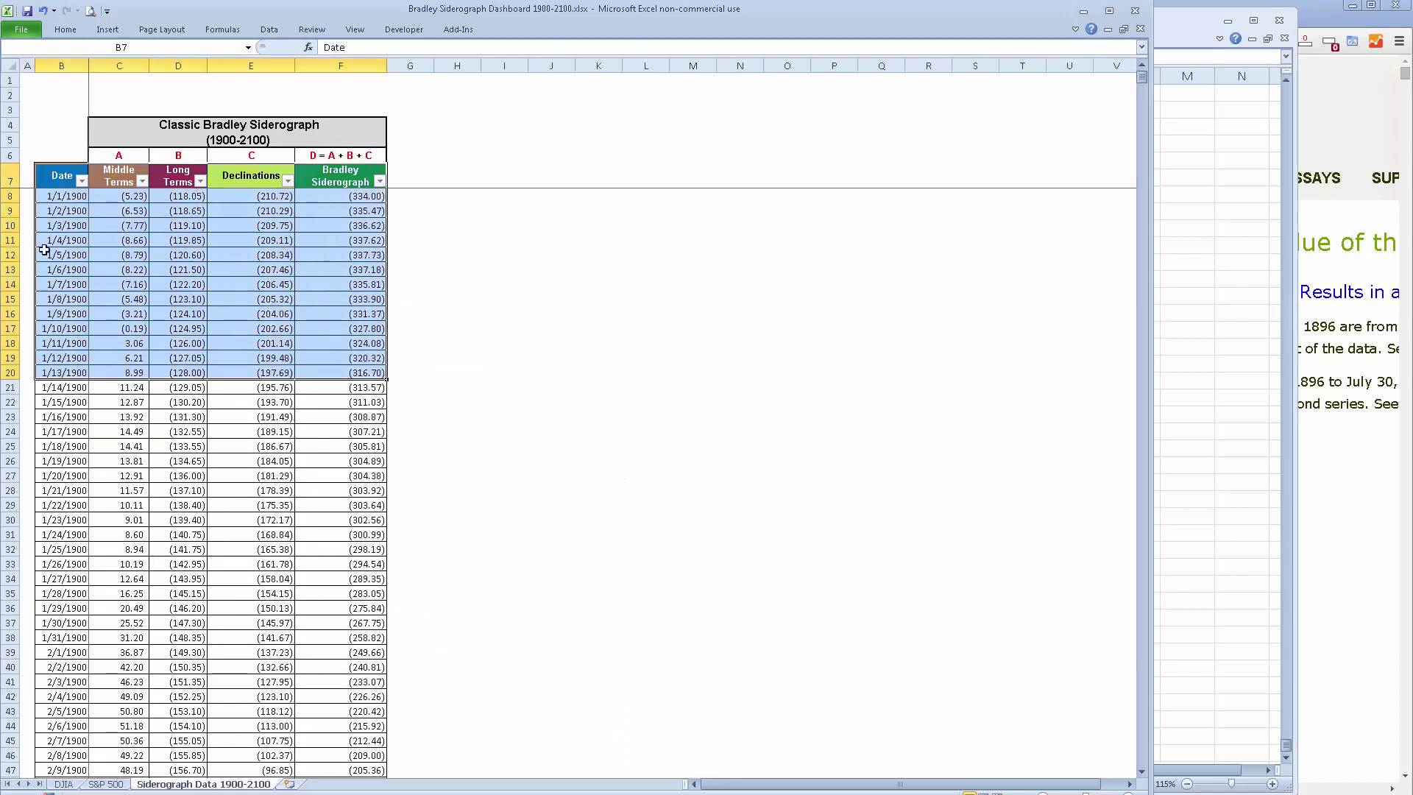
click(46, 252)
click(66, 197)
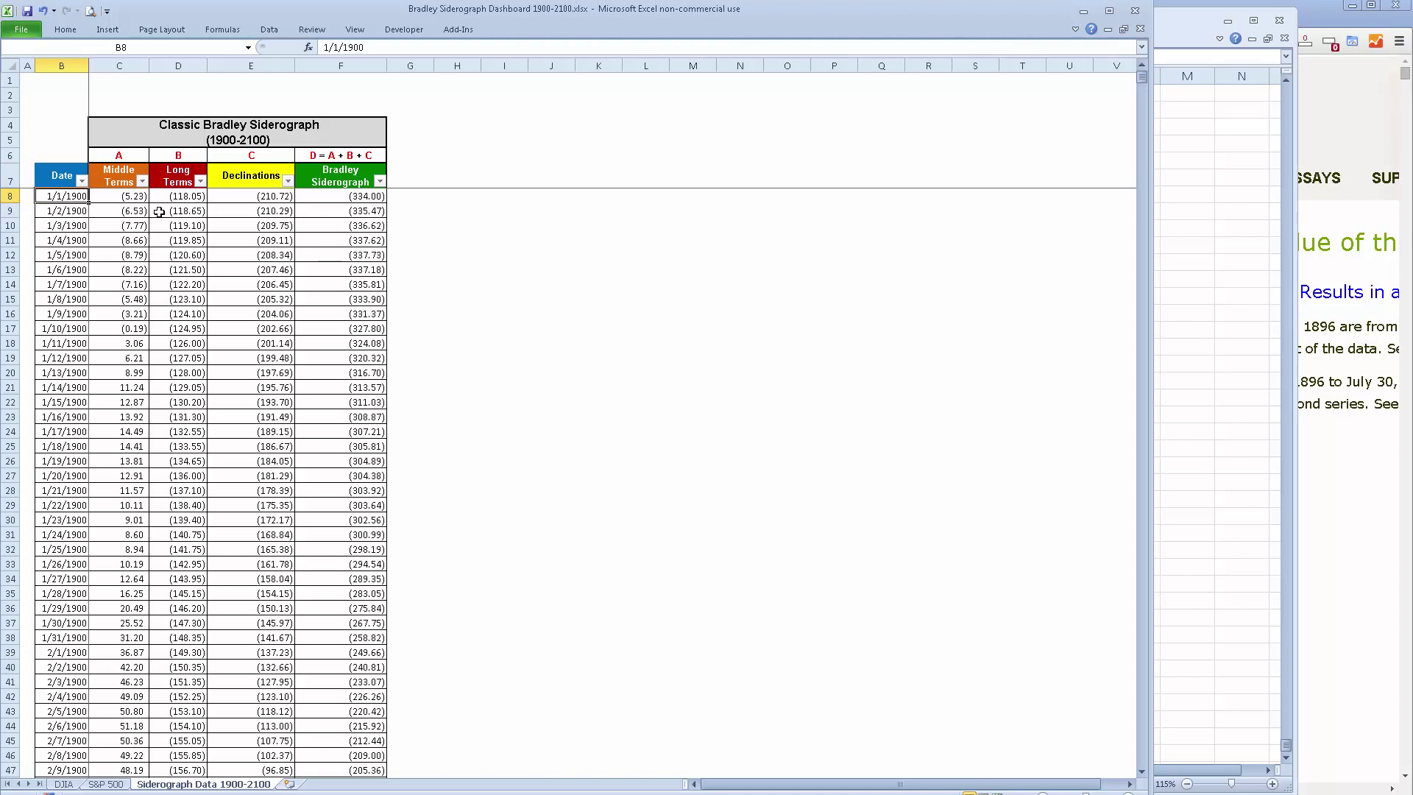
key(ctrl+Down)
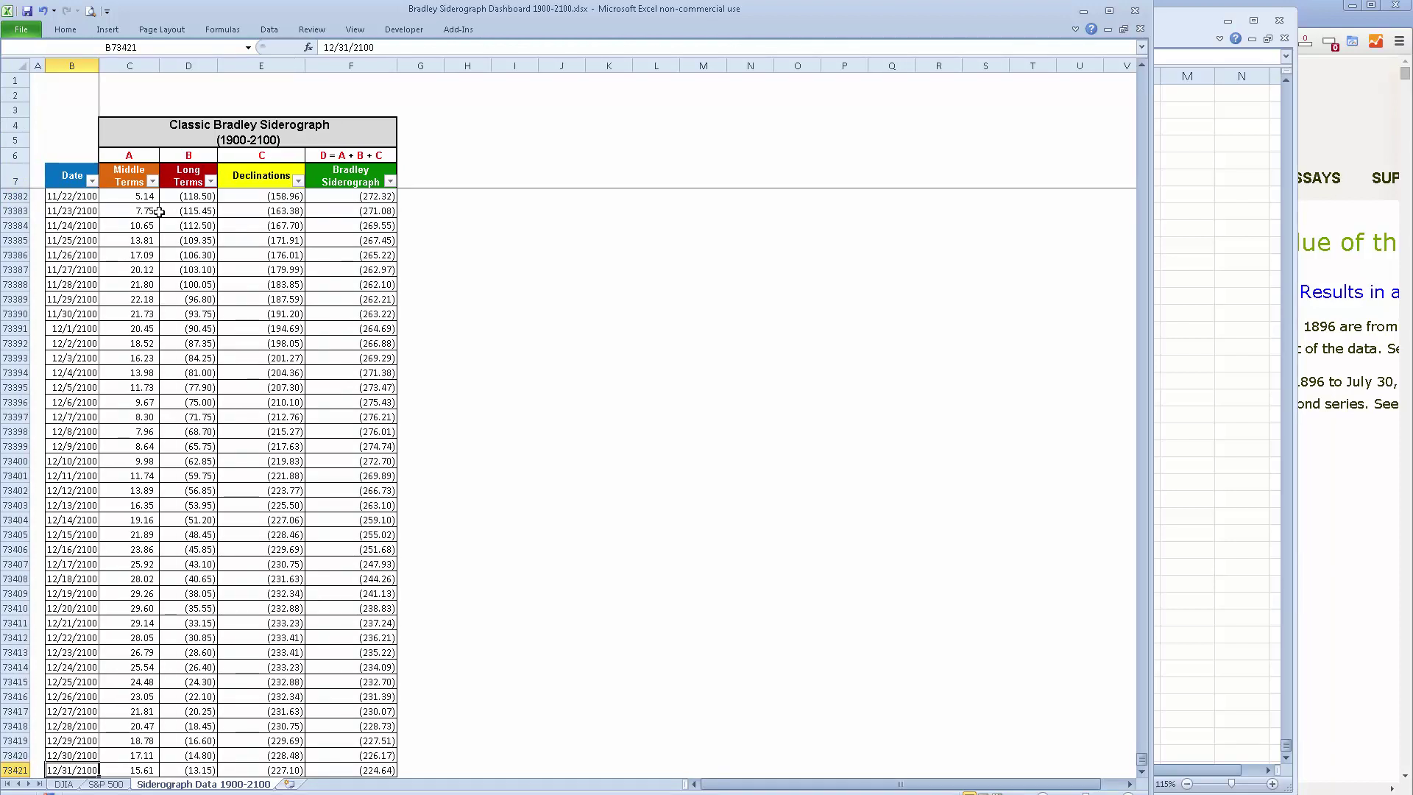
key(ctrl+Up)
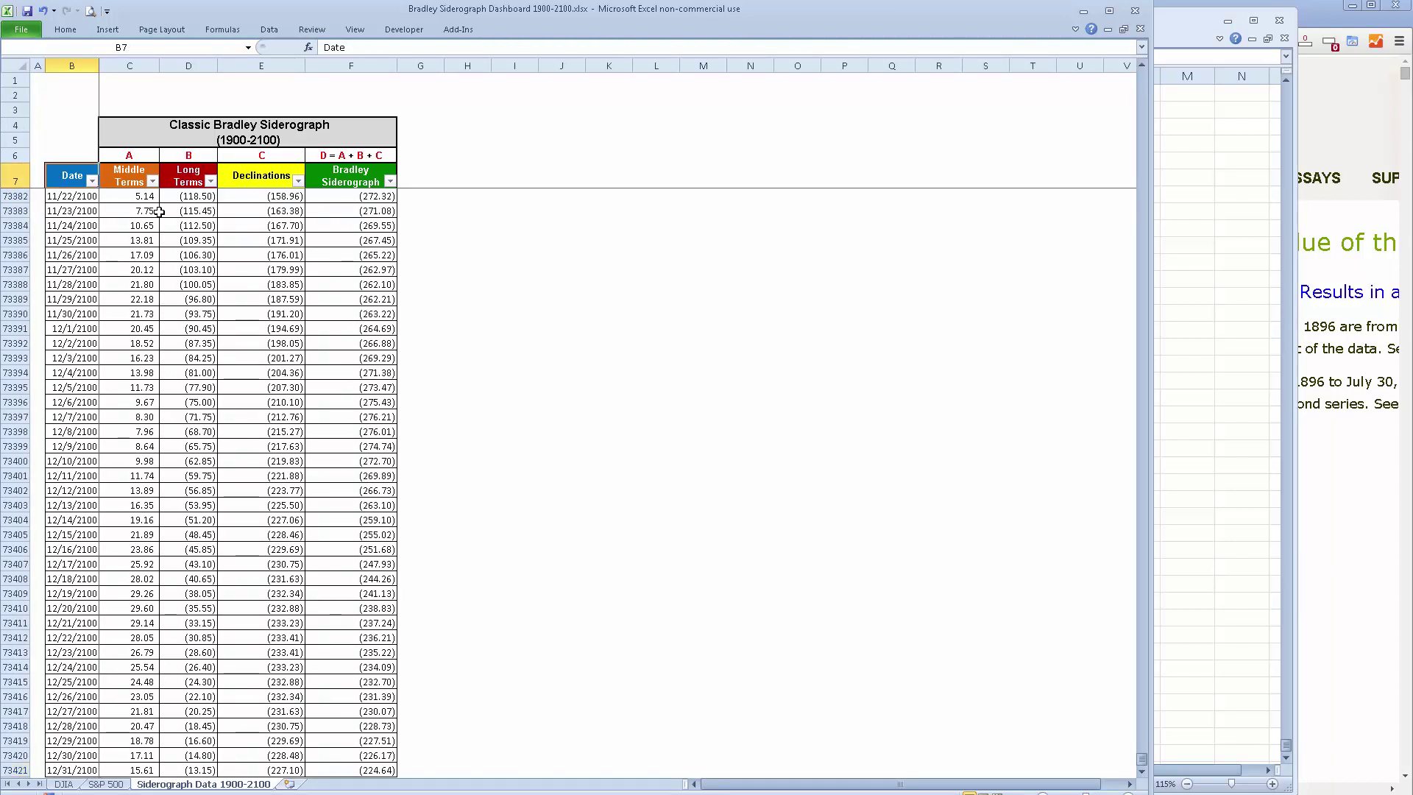
- Review the S&P 500 sheet's year cell, series display options and the component A column heading
click(105, 783)
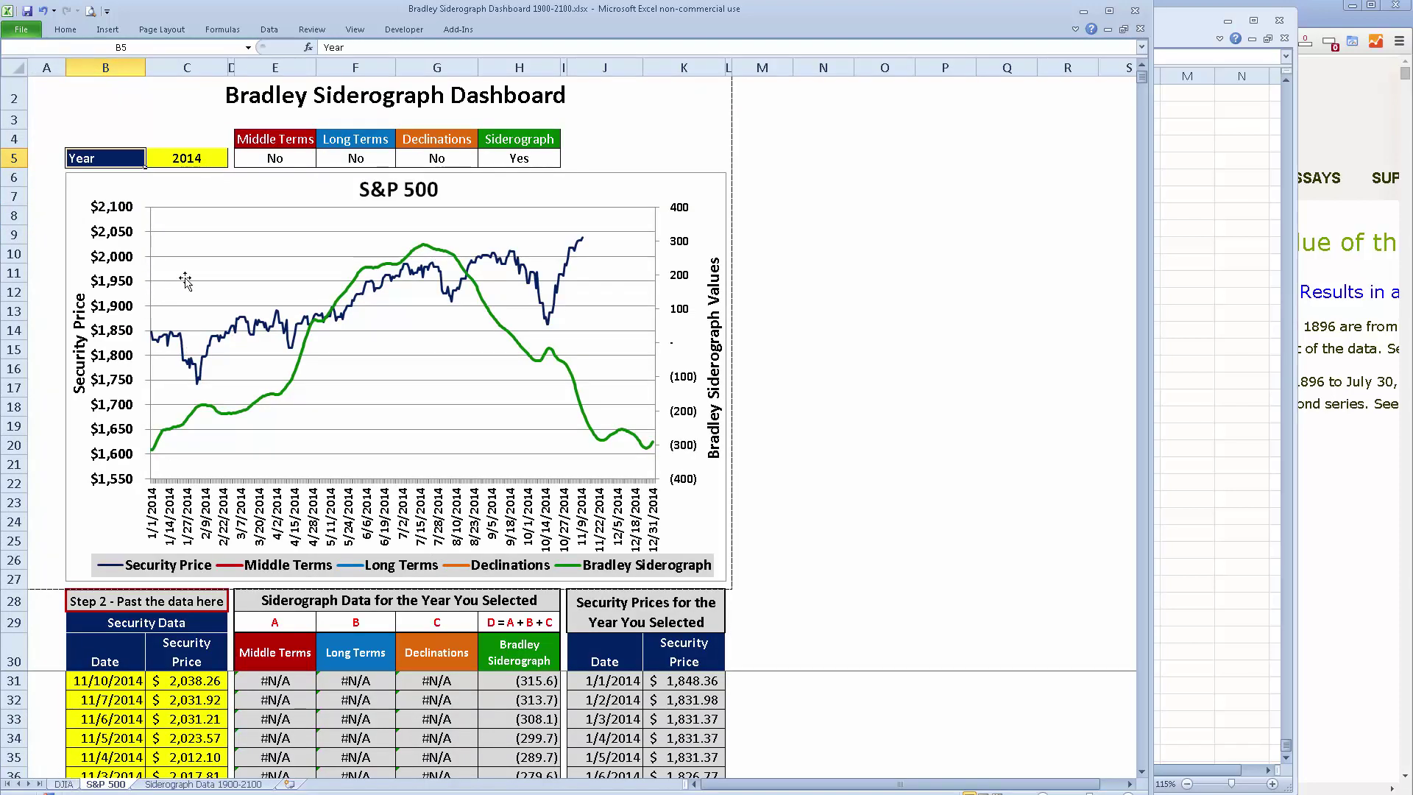
click(205, 157)
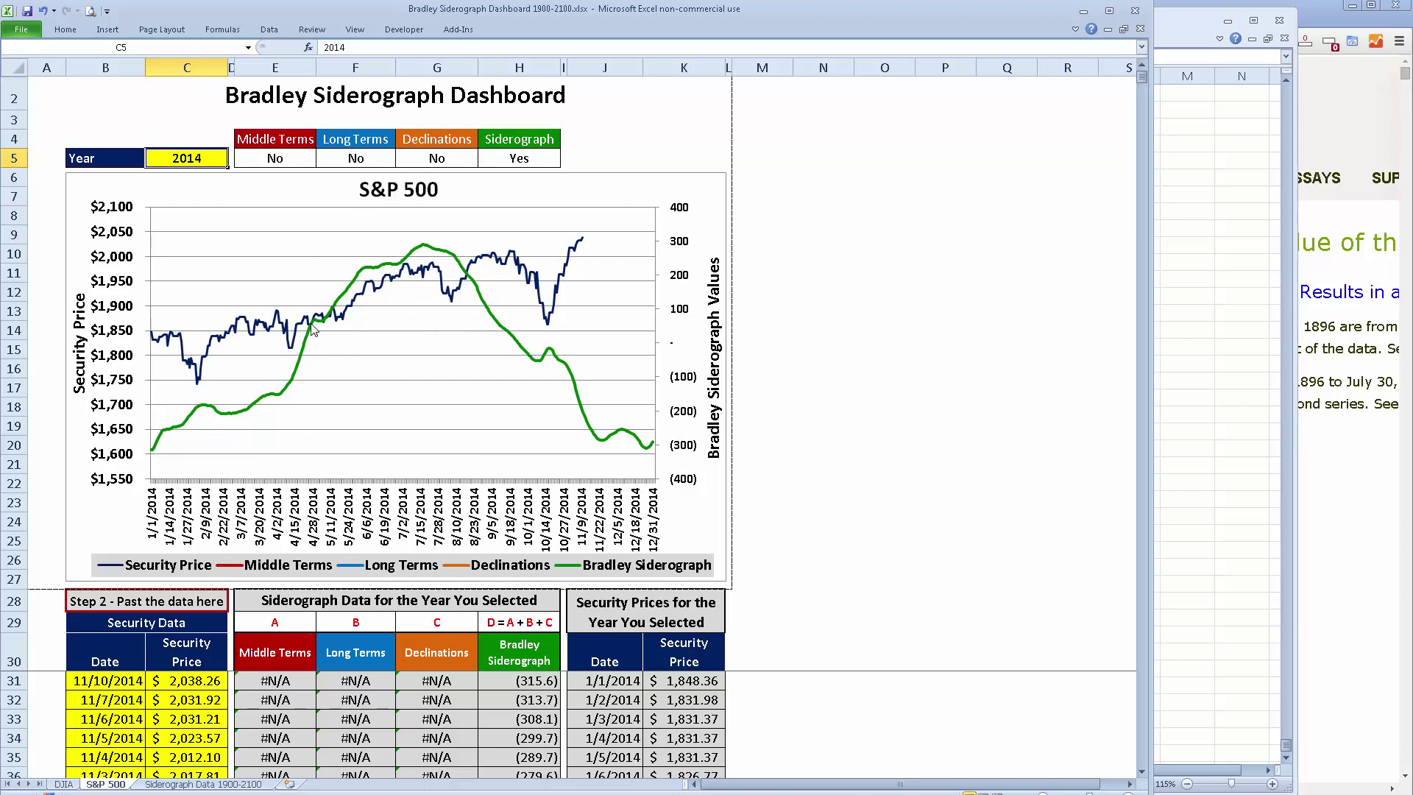
click(529, 155)
drag(276, 154, 420, 156)
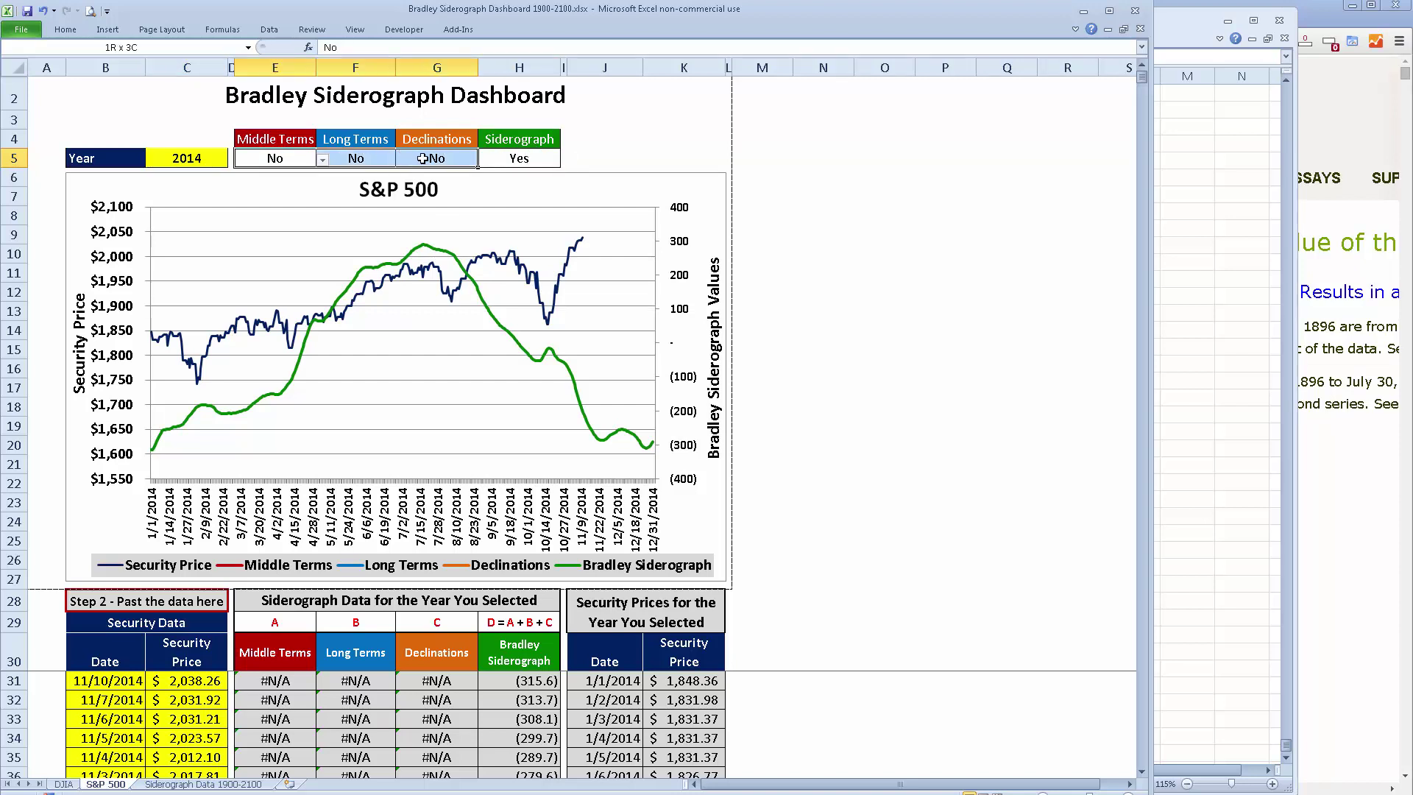
click(267, 624)
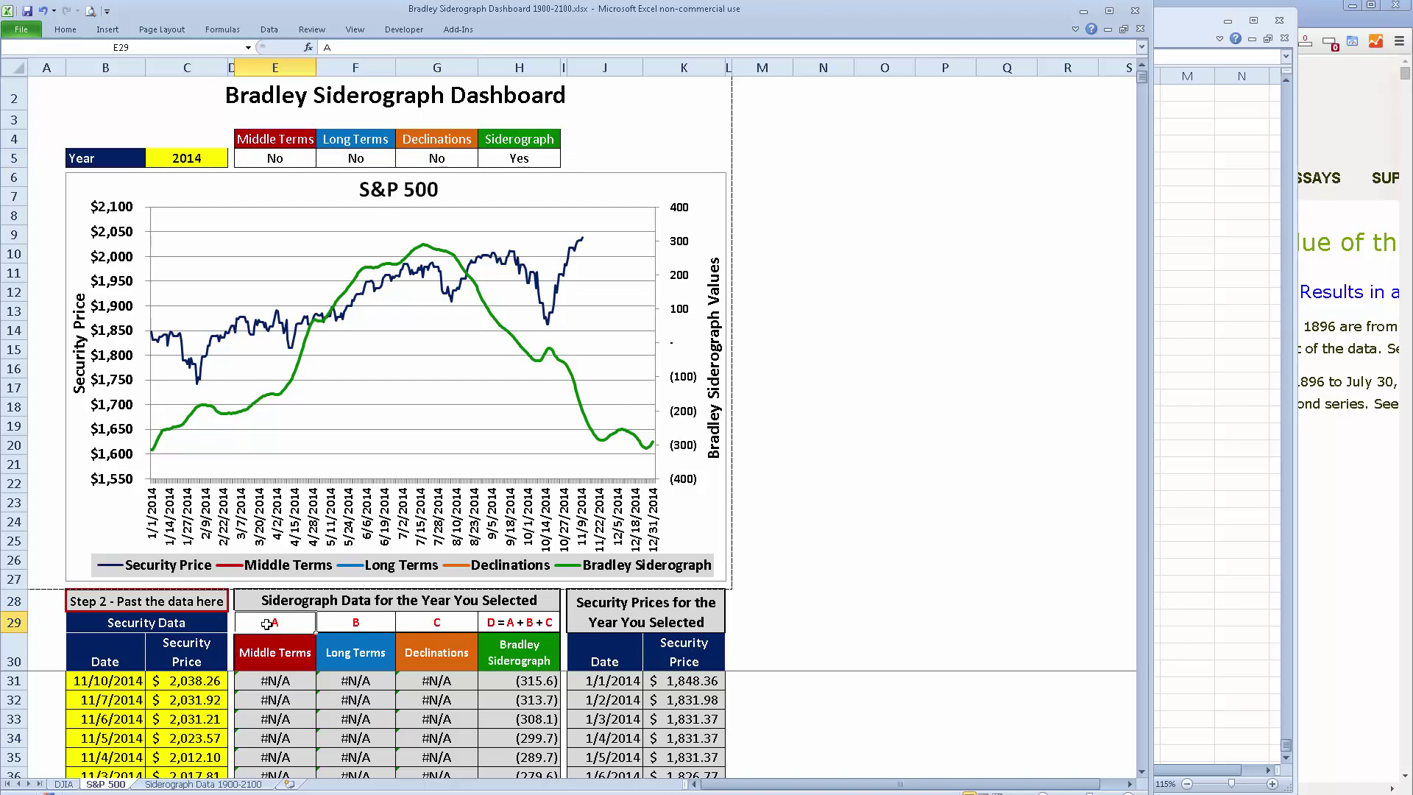